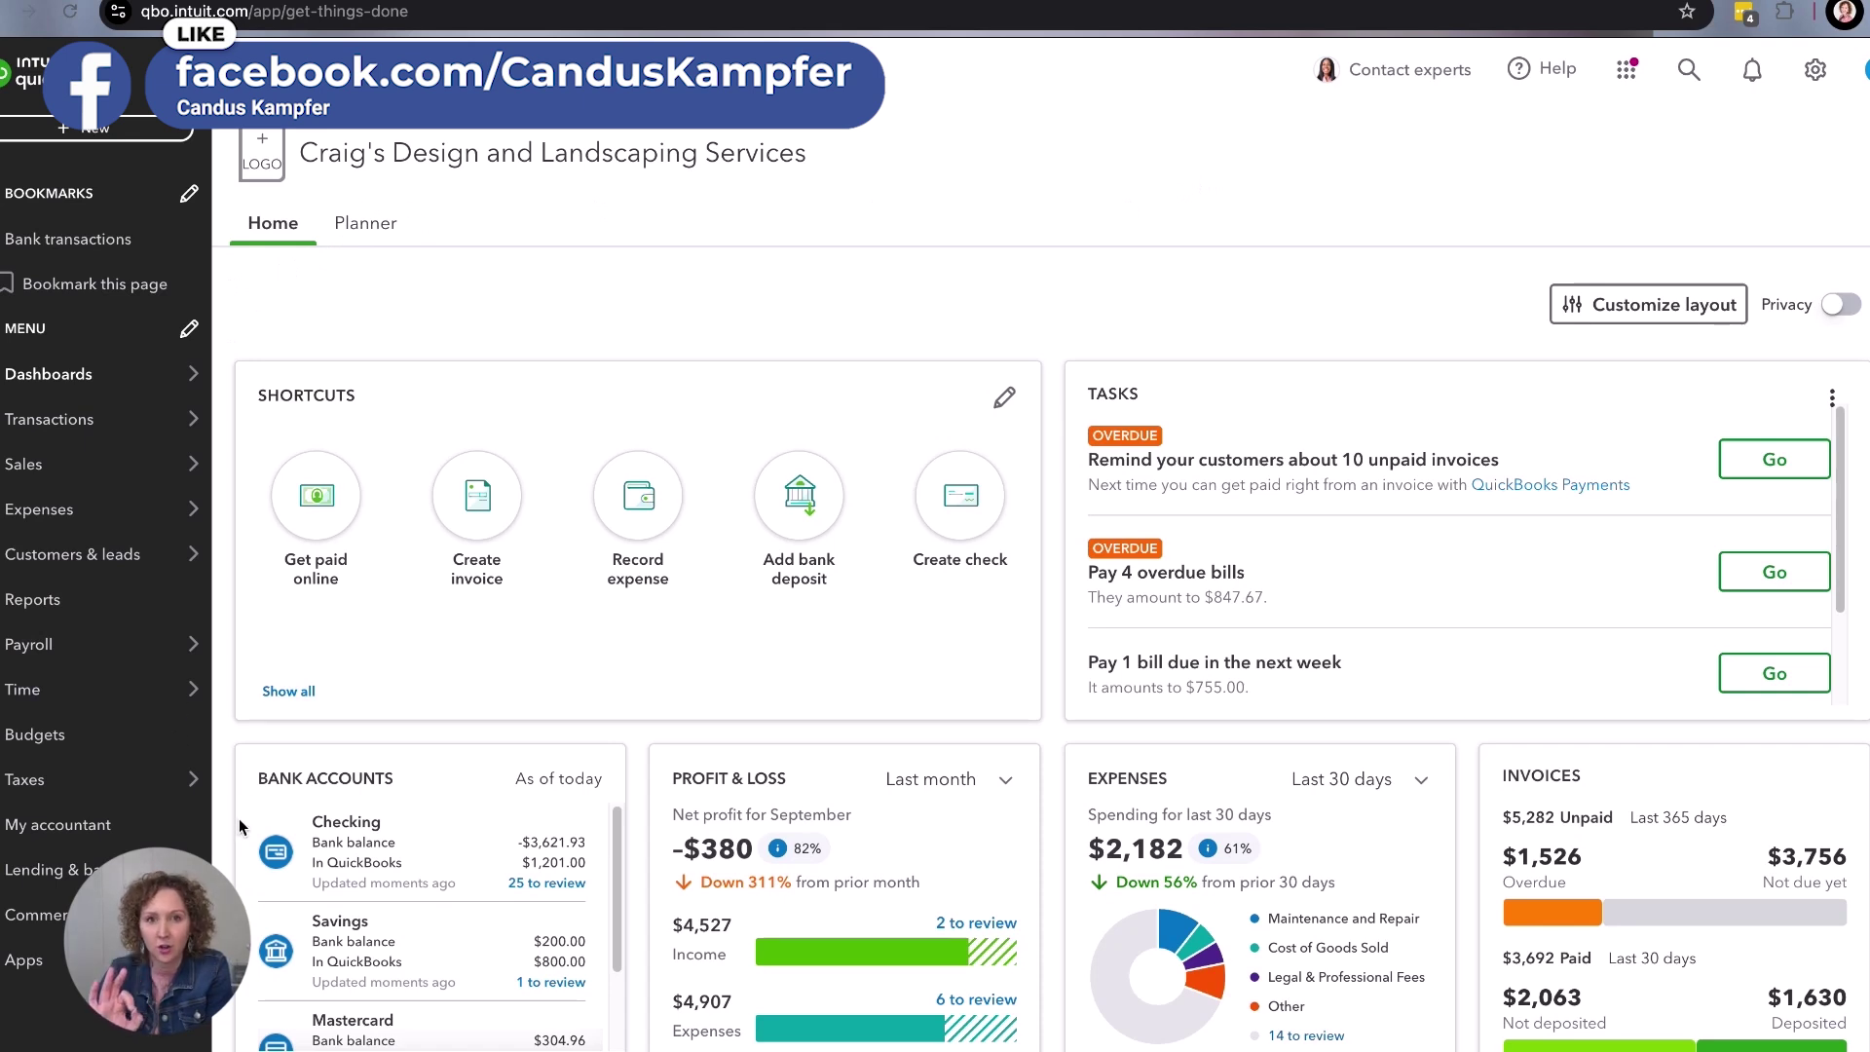
Open the chart of accounts and start a new account.
mouse_move(167, 421)
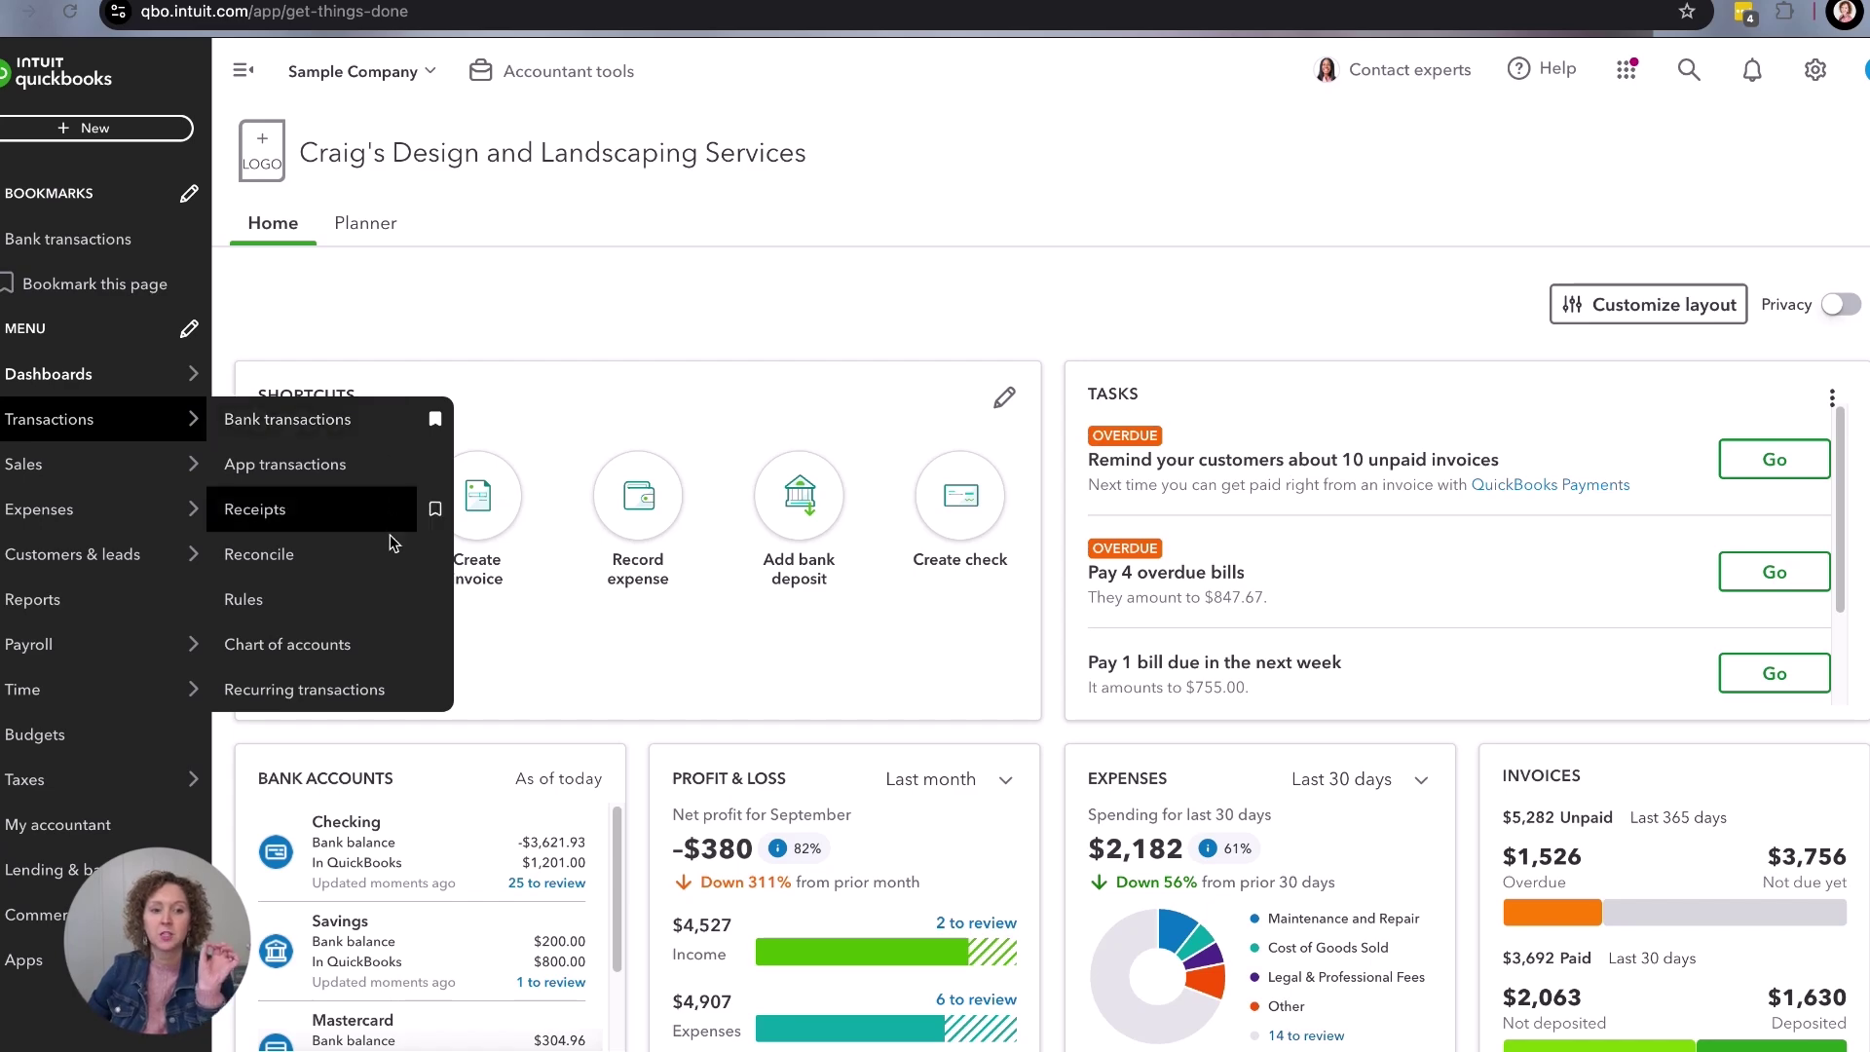
click(341, 648)
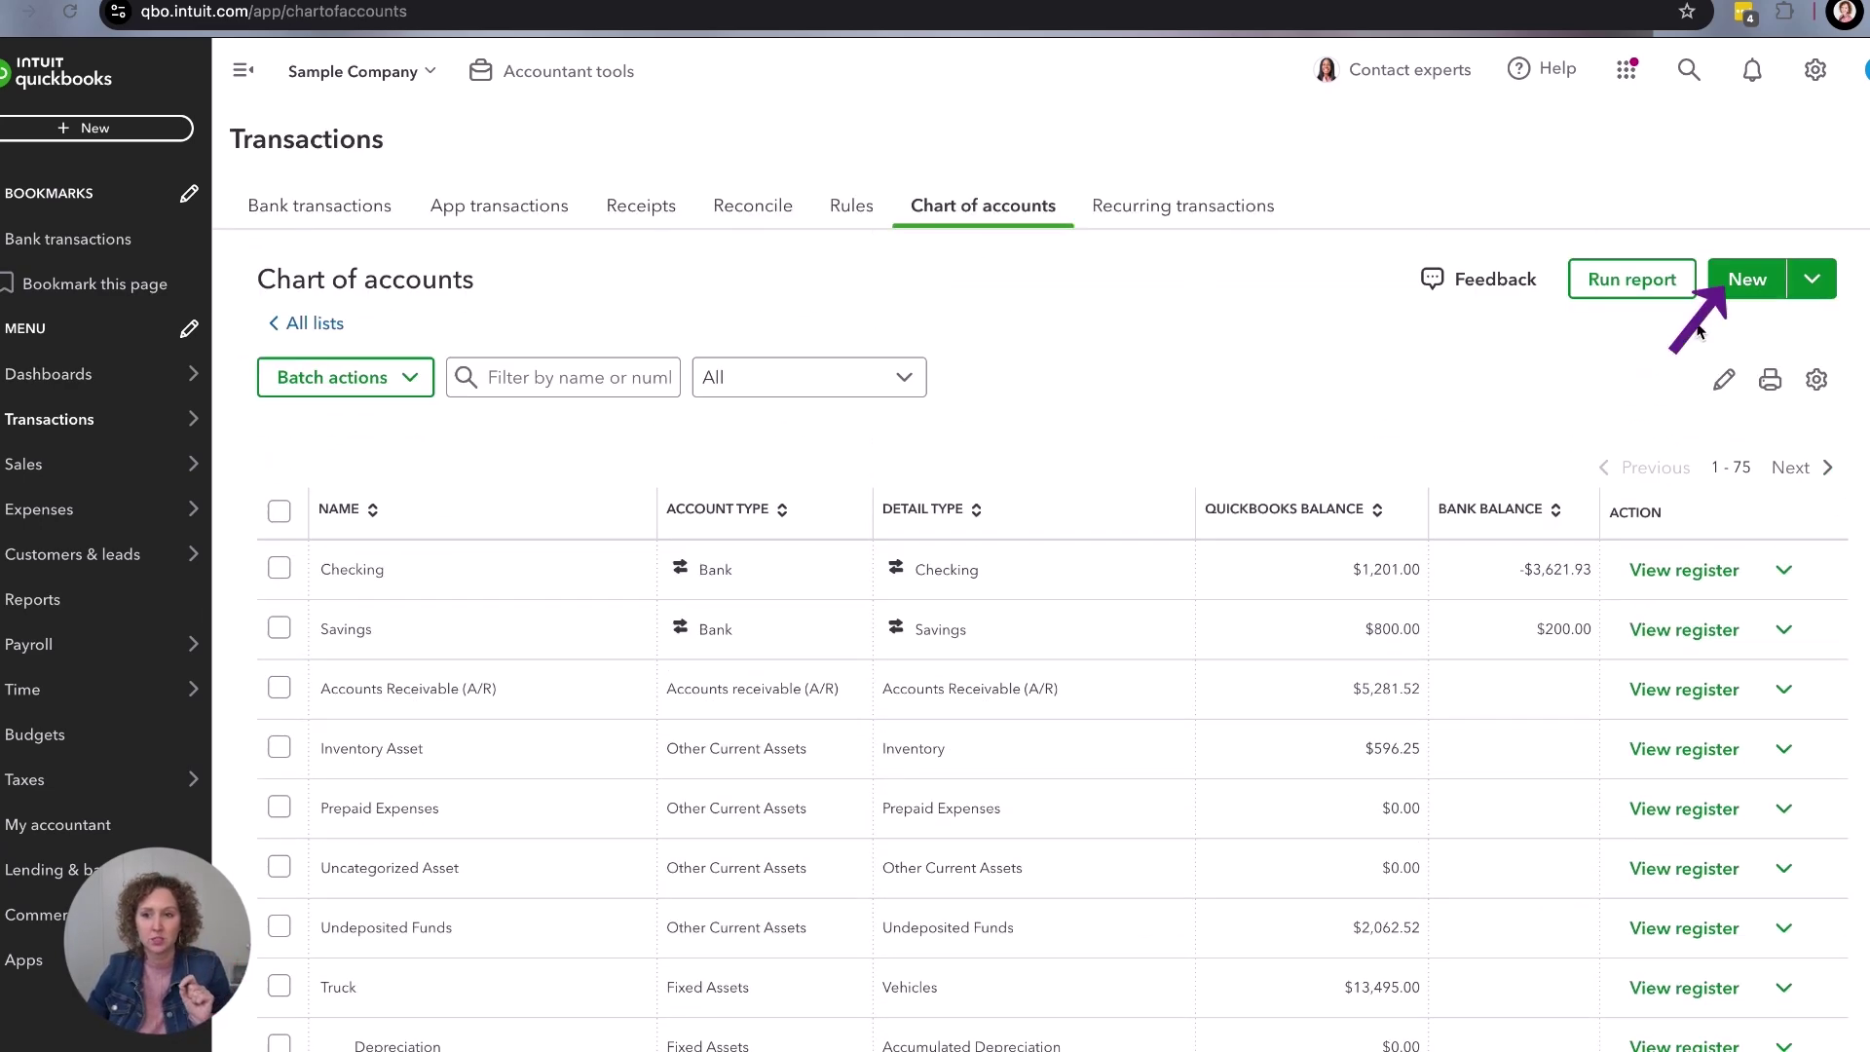
click(1756, 284)
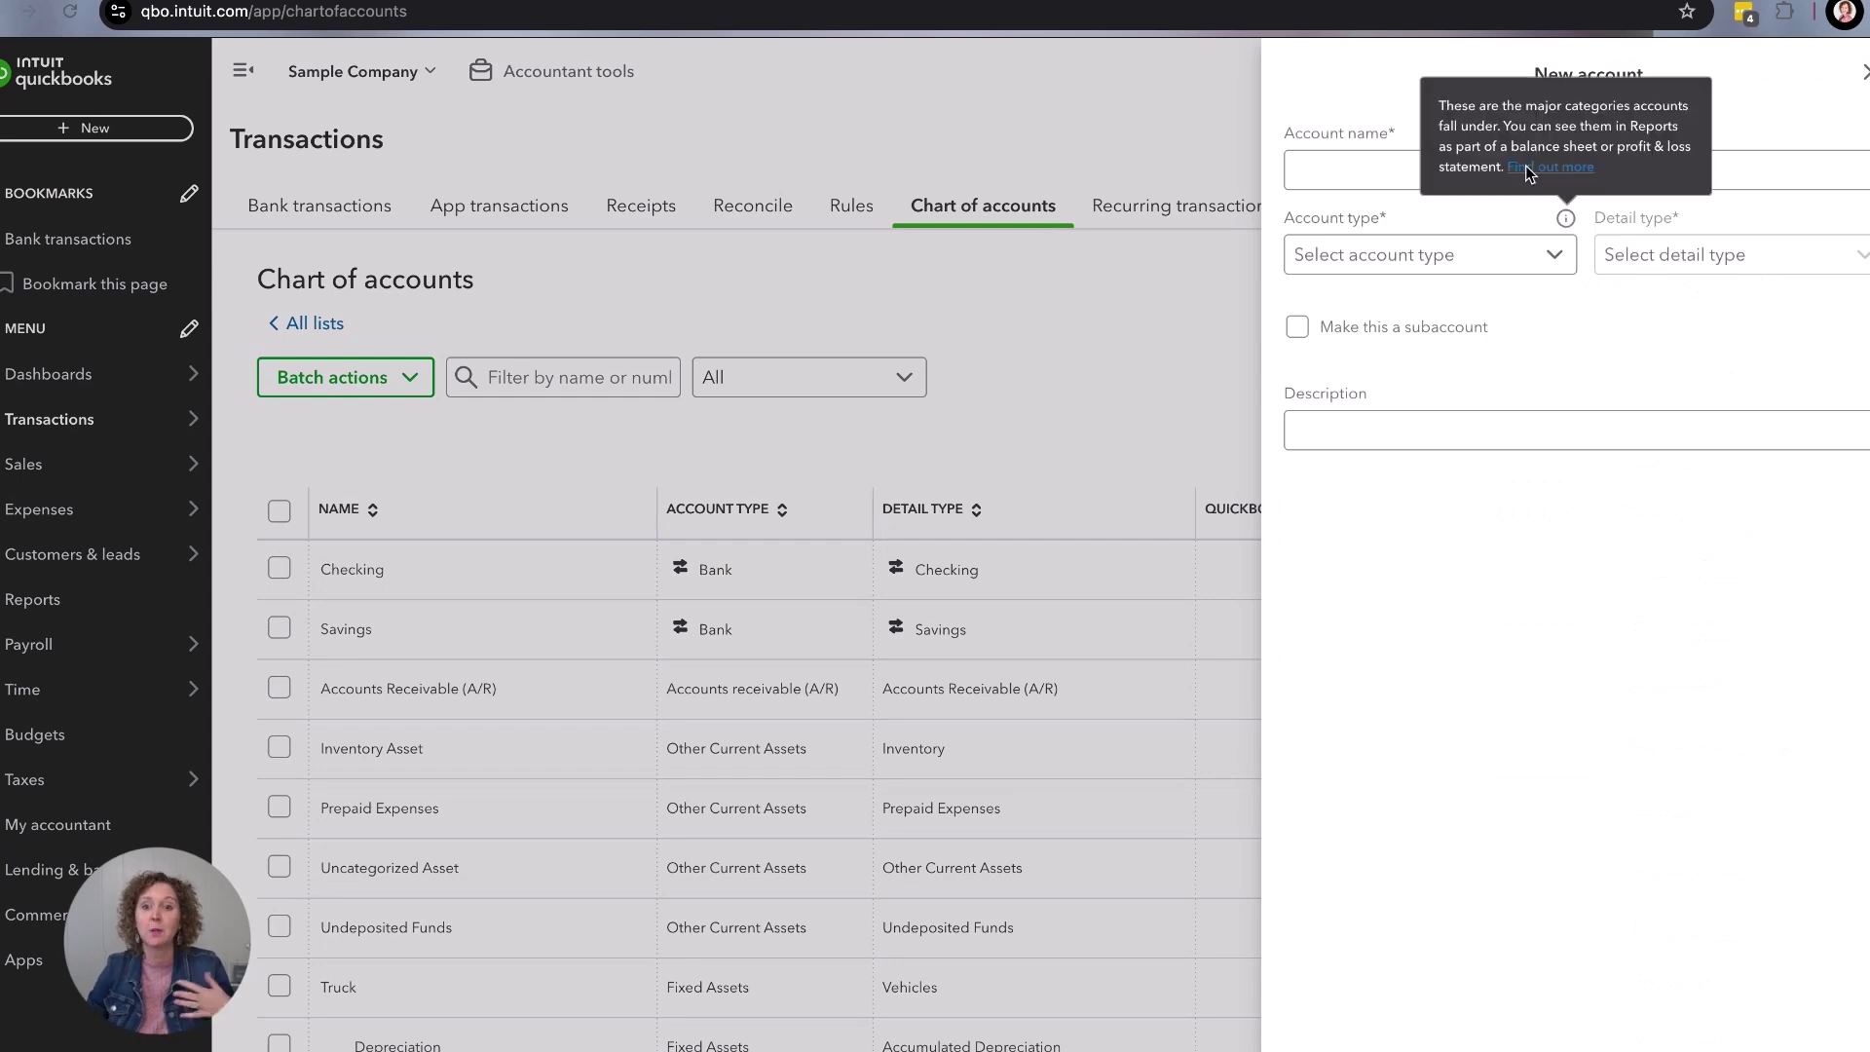
click(1474, 149)
click(1863, 73)
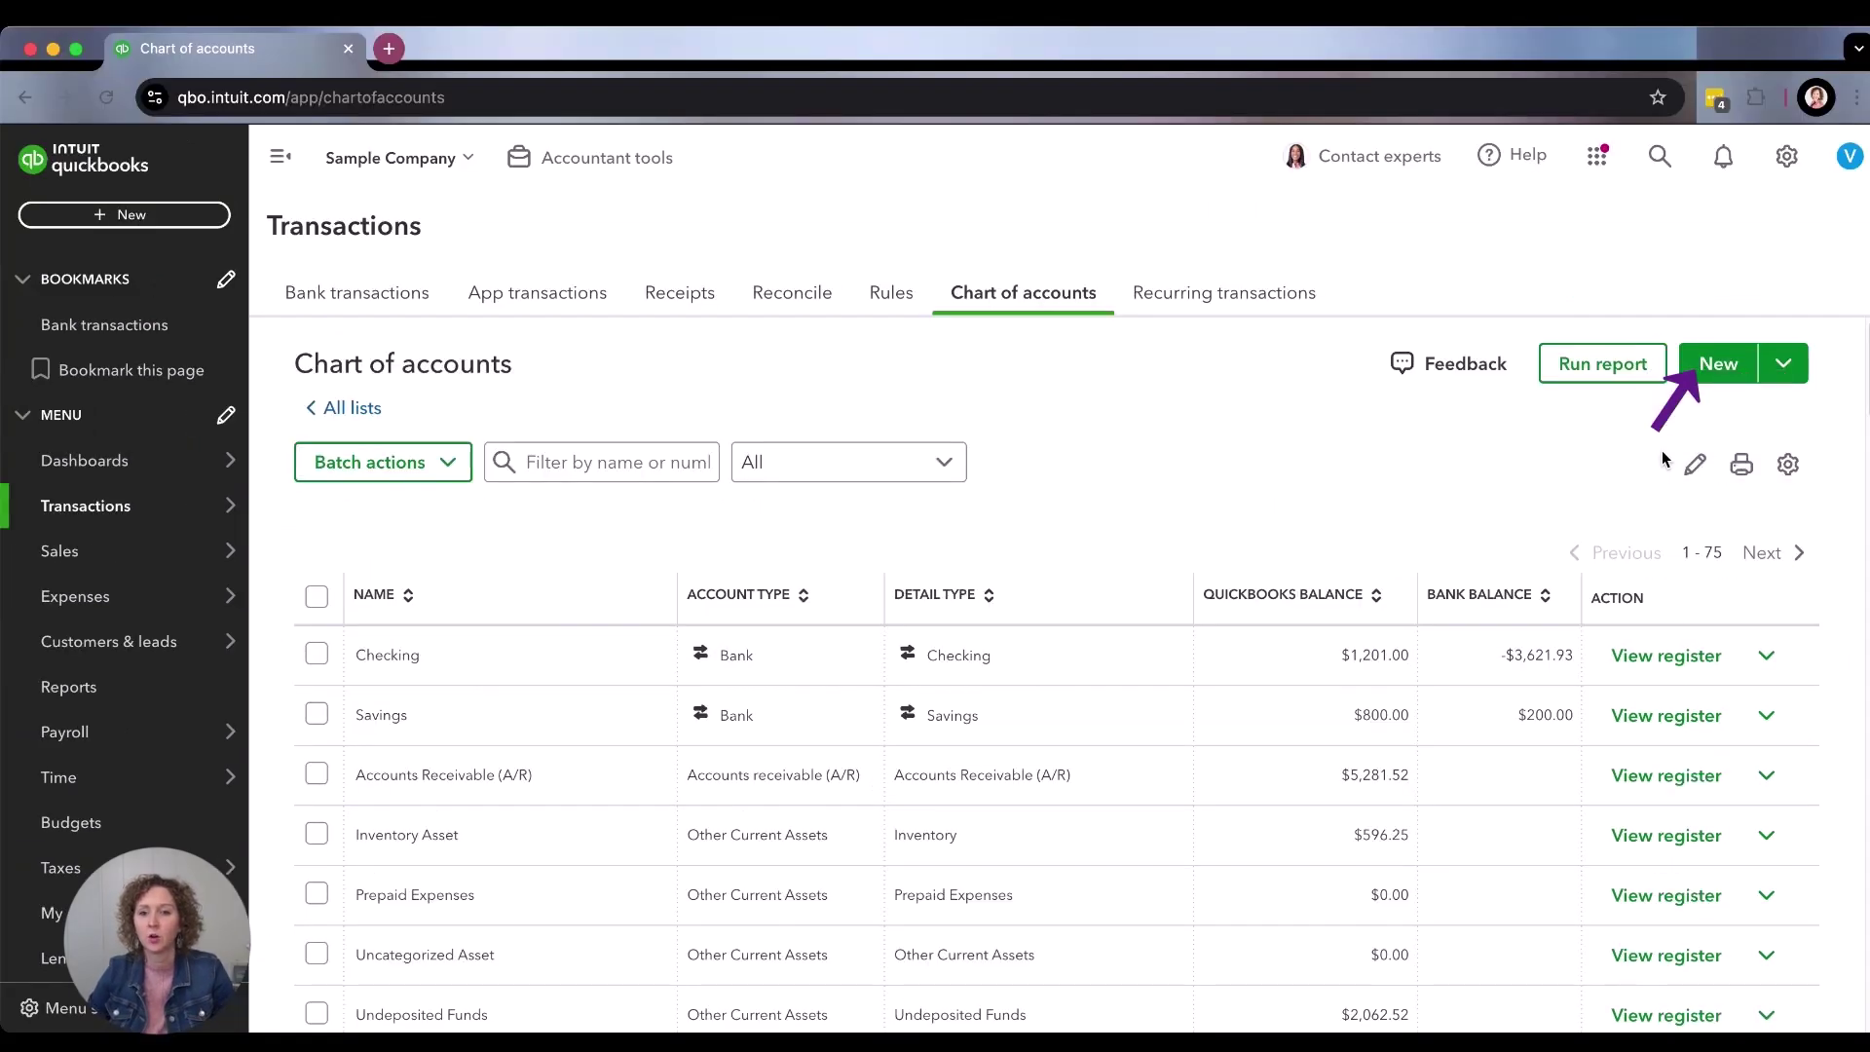
click(1718, 366)
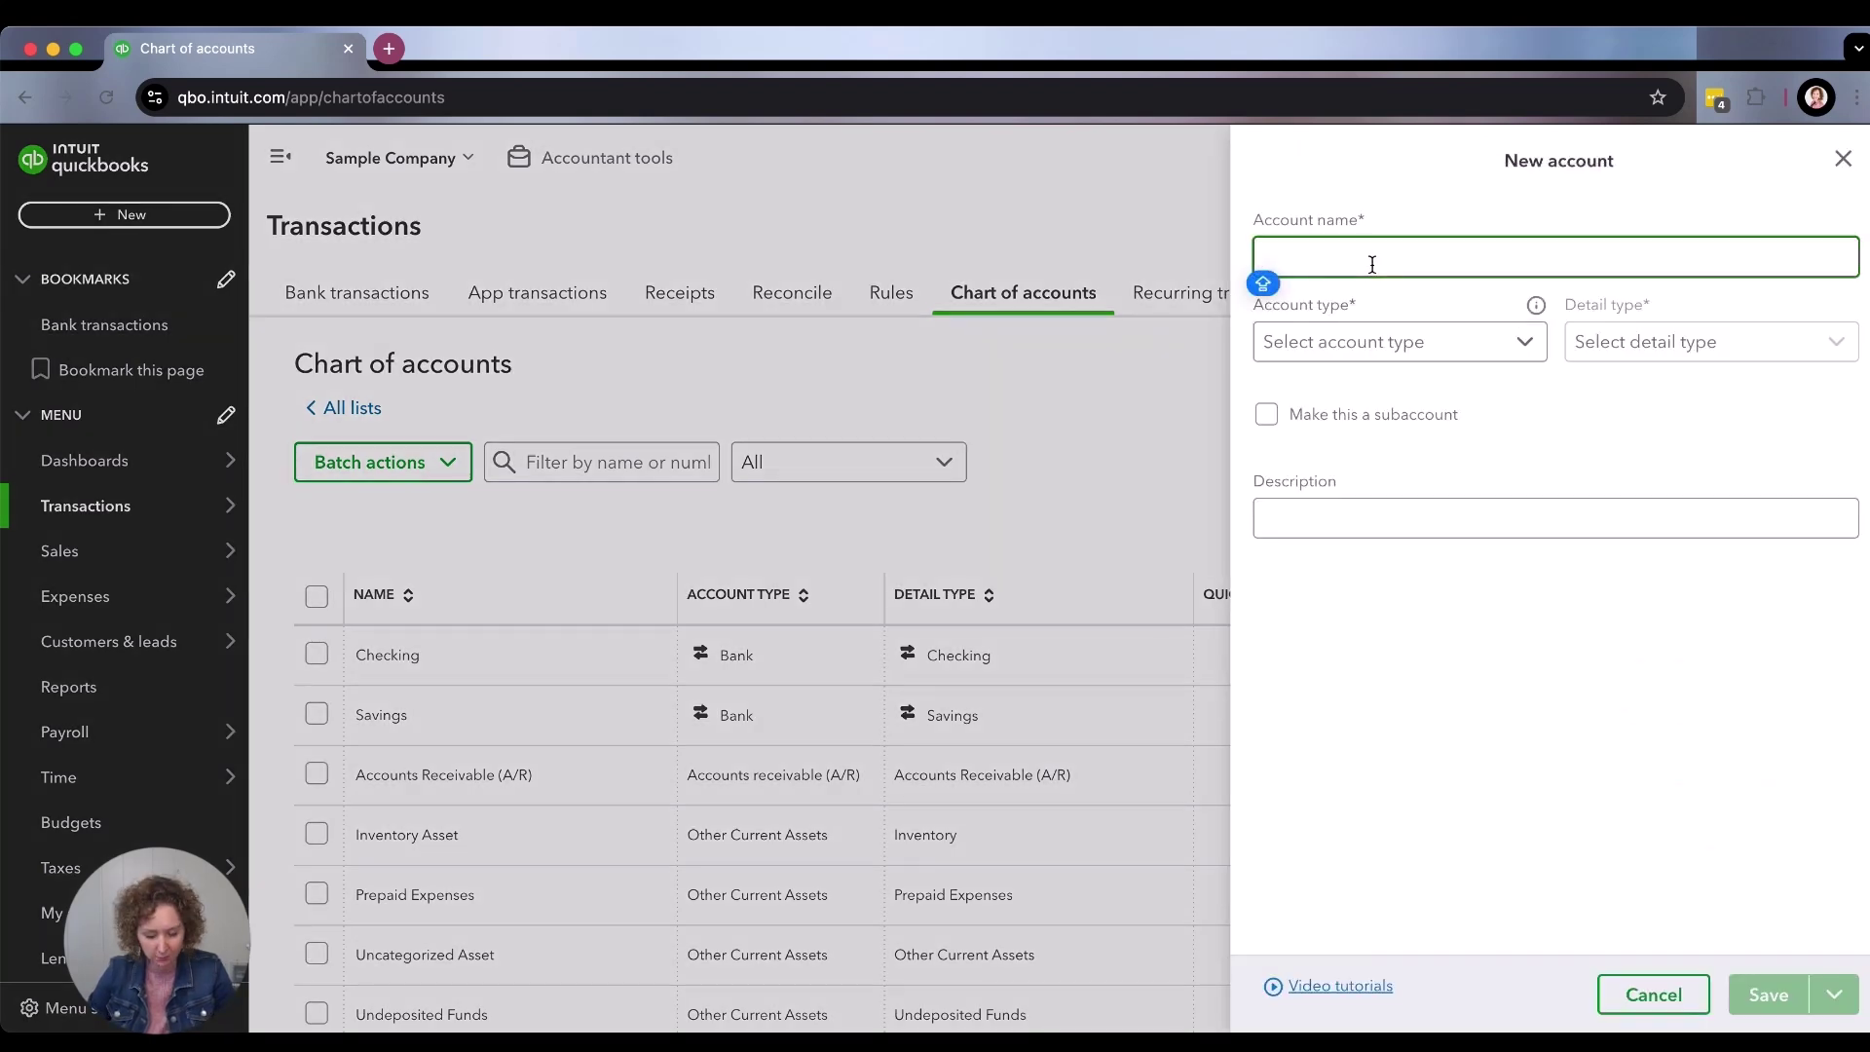
text(Credit Card Rewards (Non Taxable))
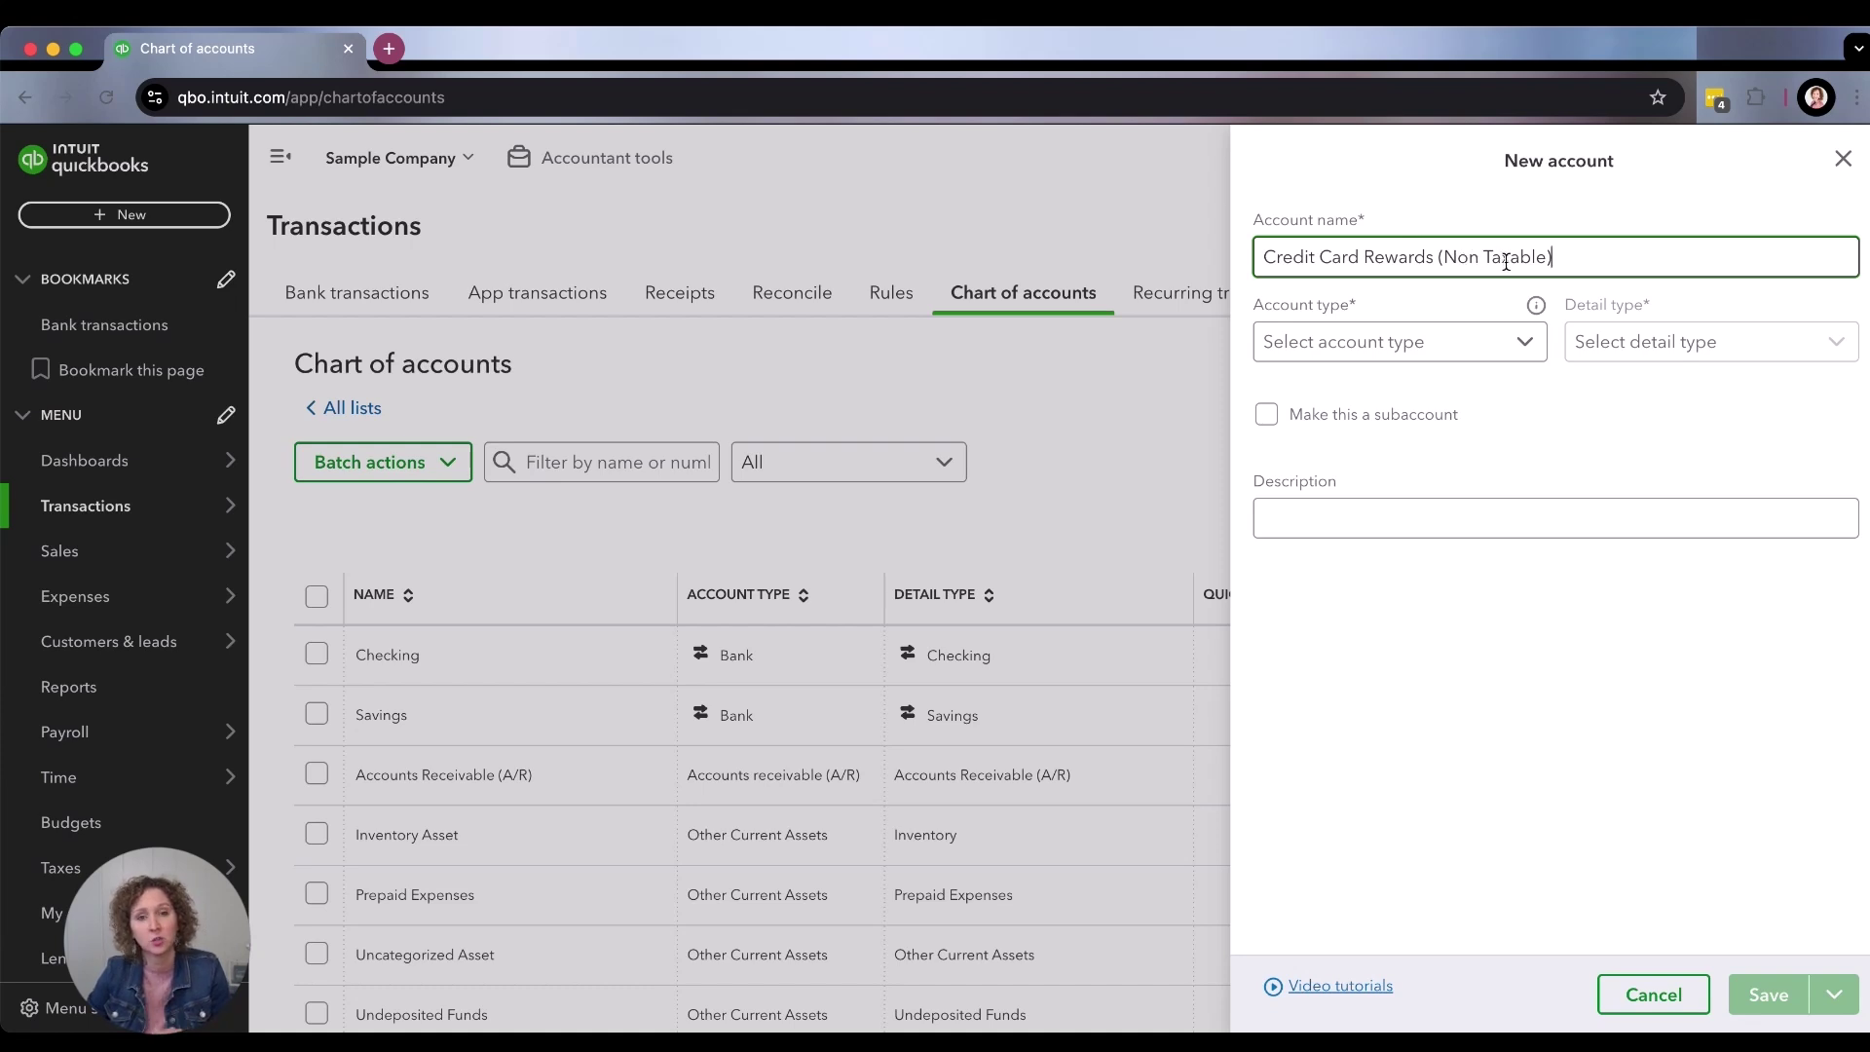
click(1503, 346)
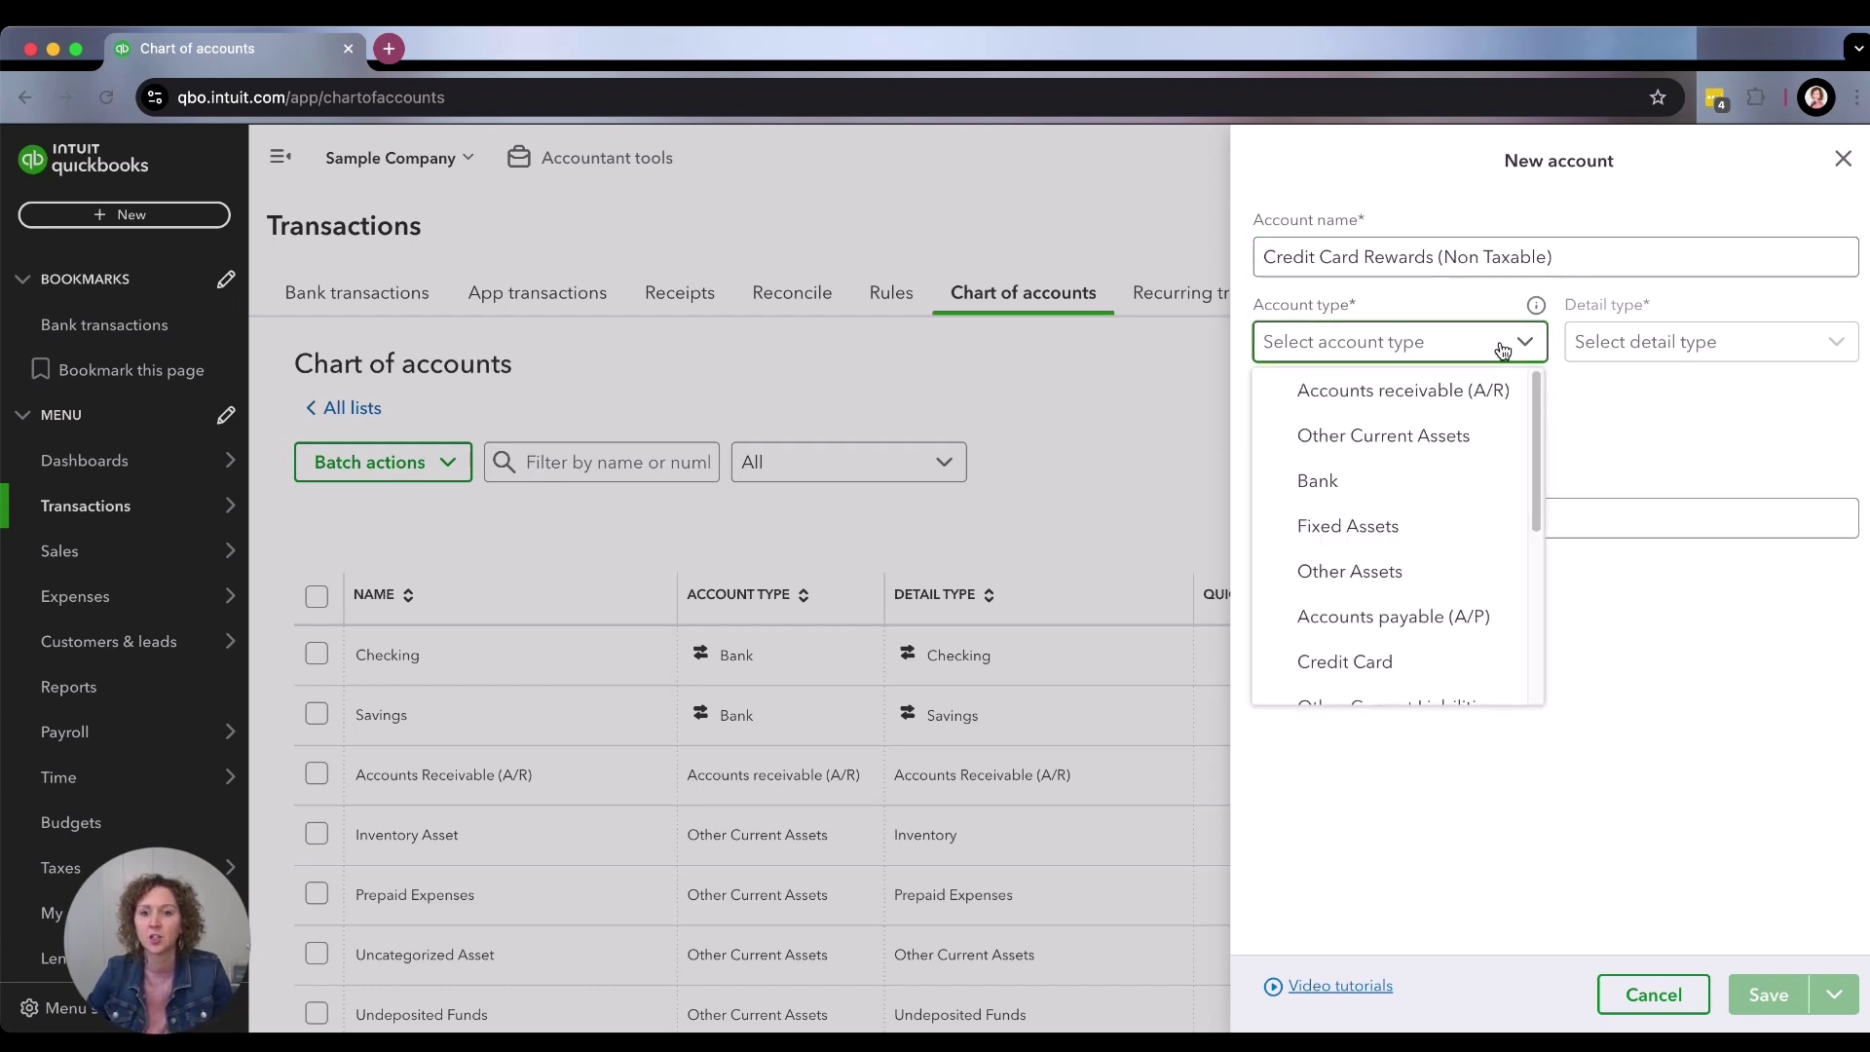
scroll(1367, 579, down, 3)
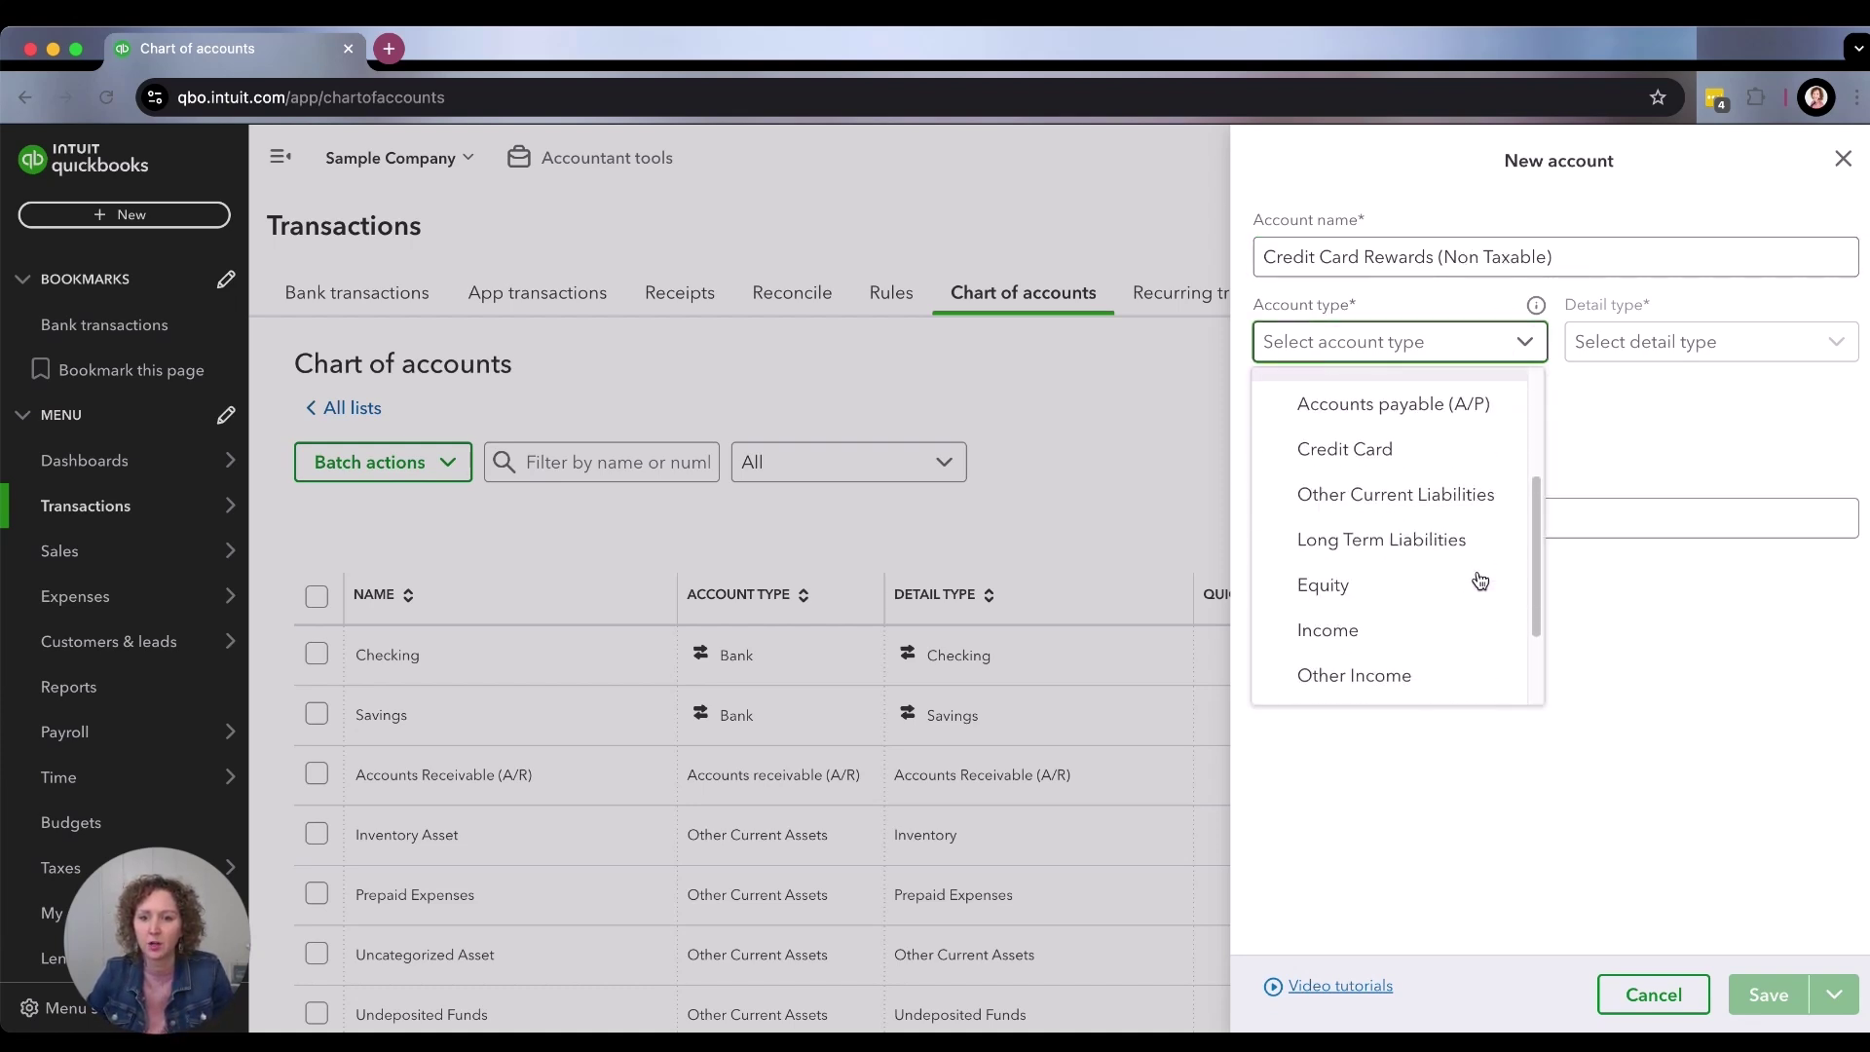
click(1370, 672)
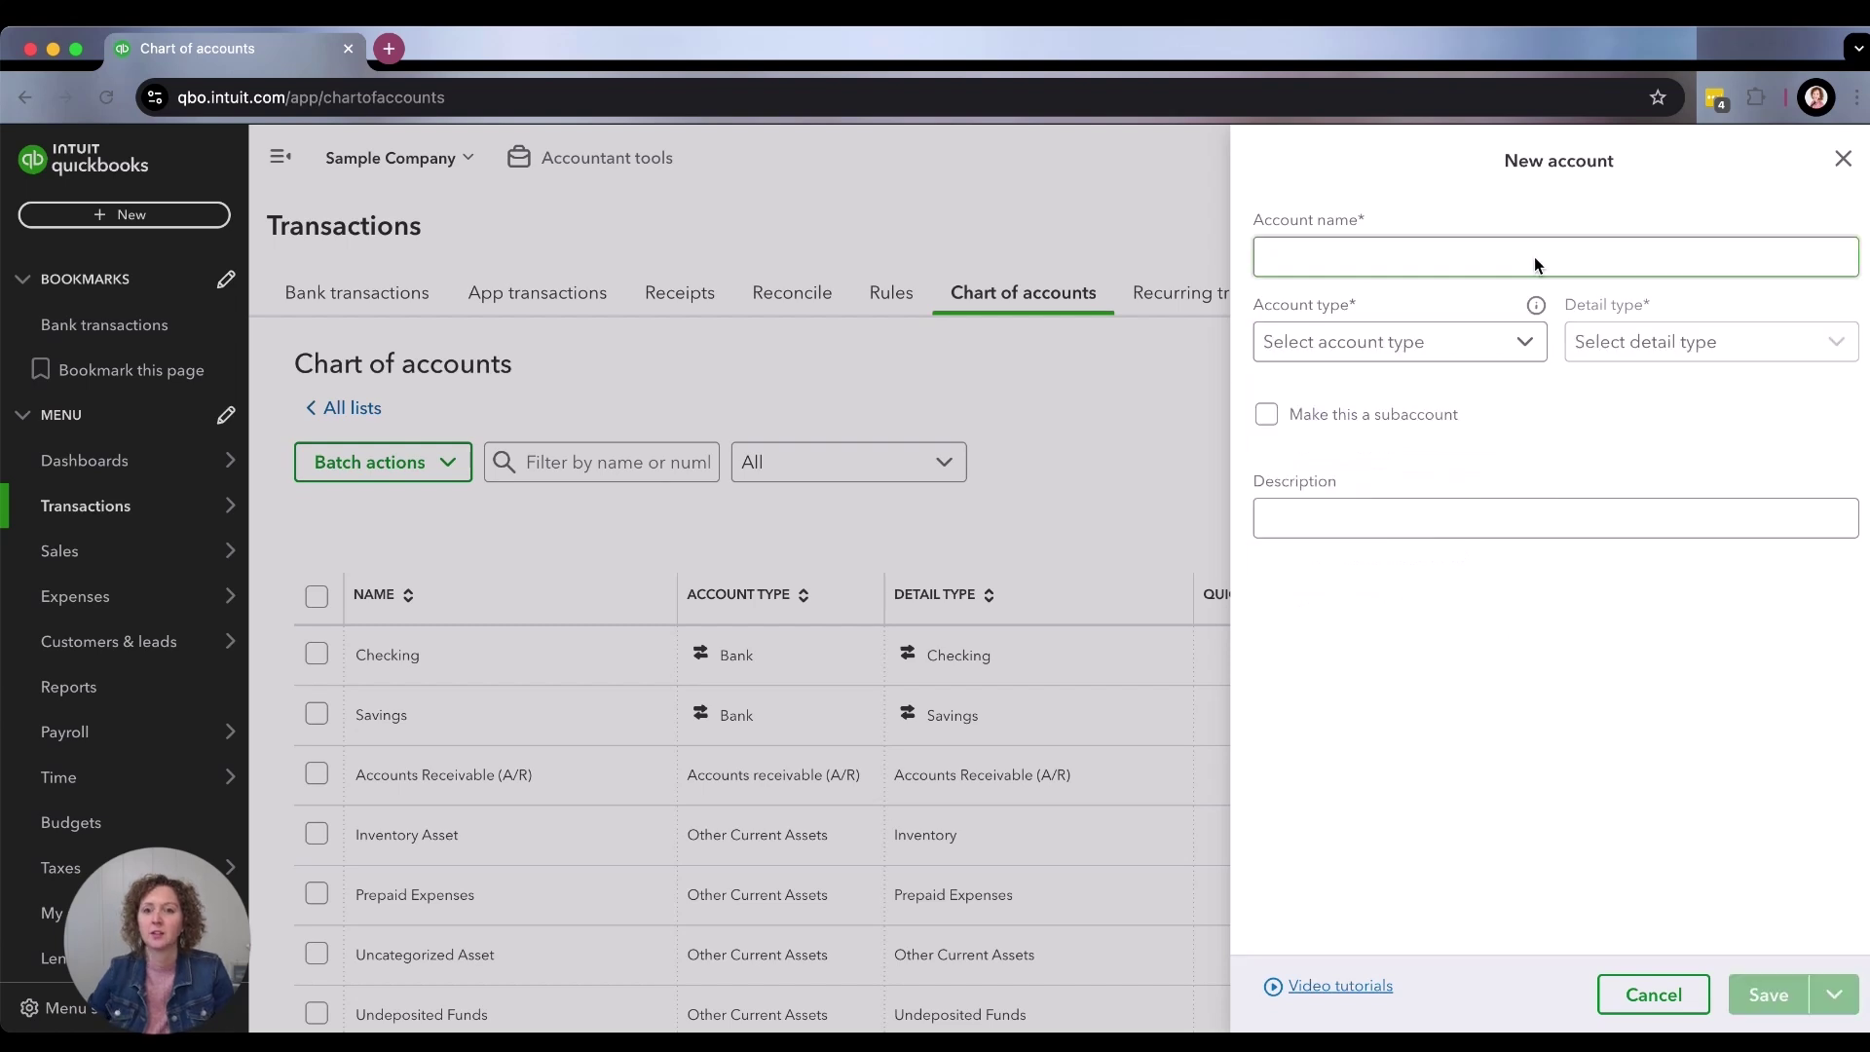
Name the new account Credit Card Rewards (Non Taxable) and set its account type to Other Income.
click(1533, 264)
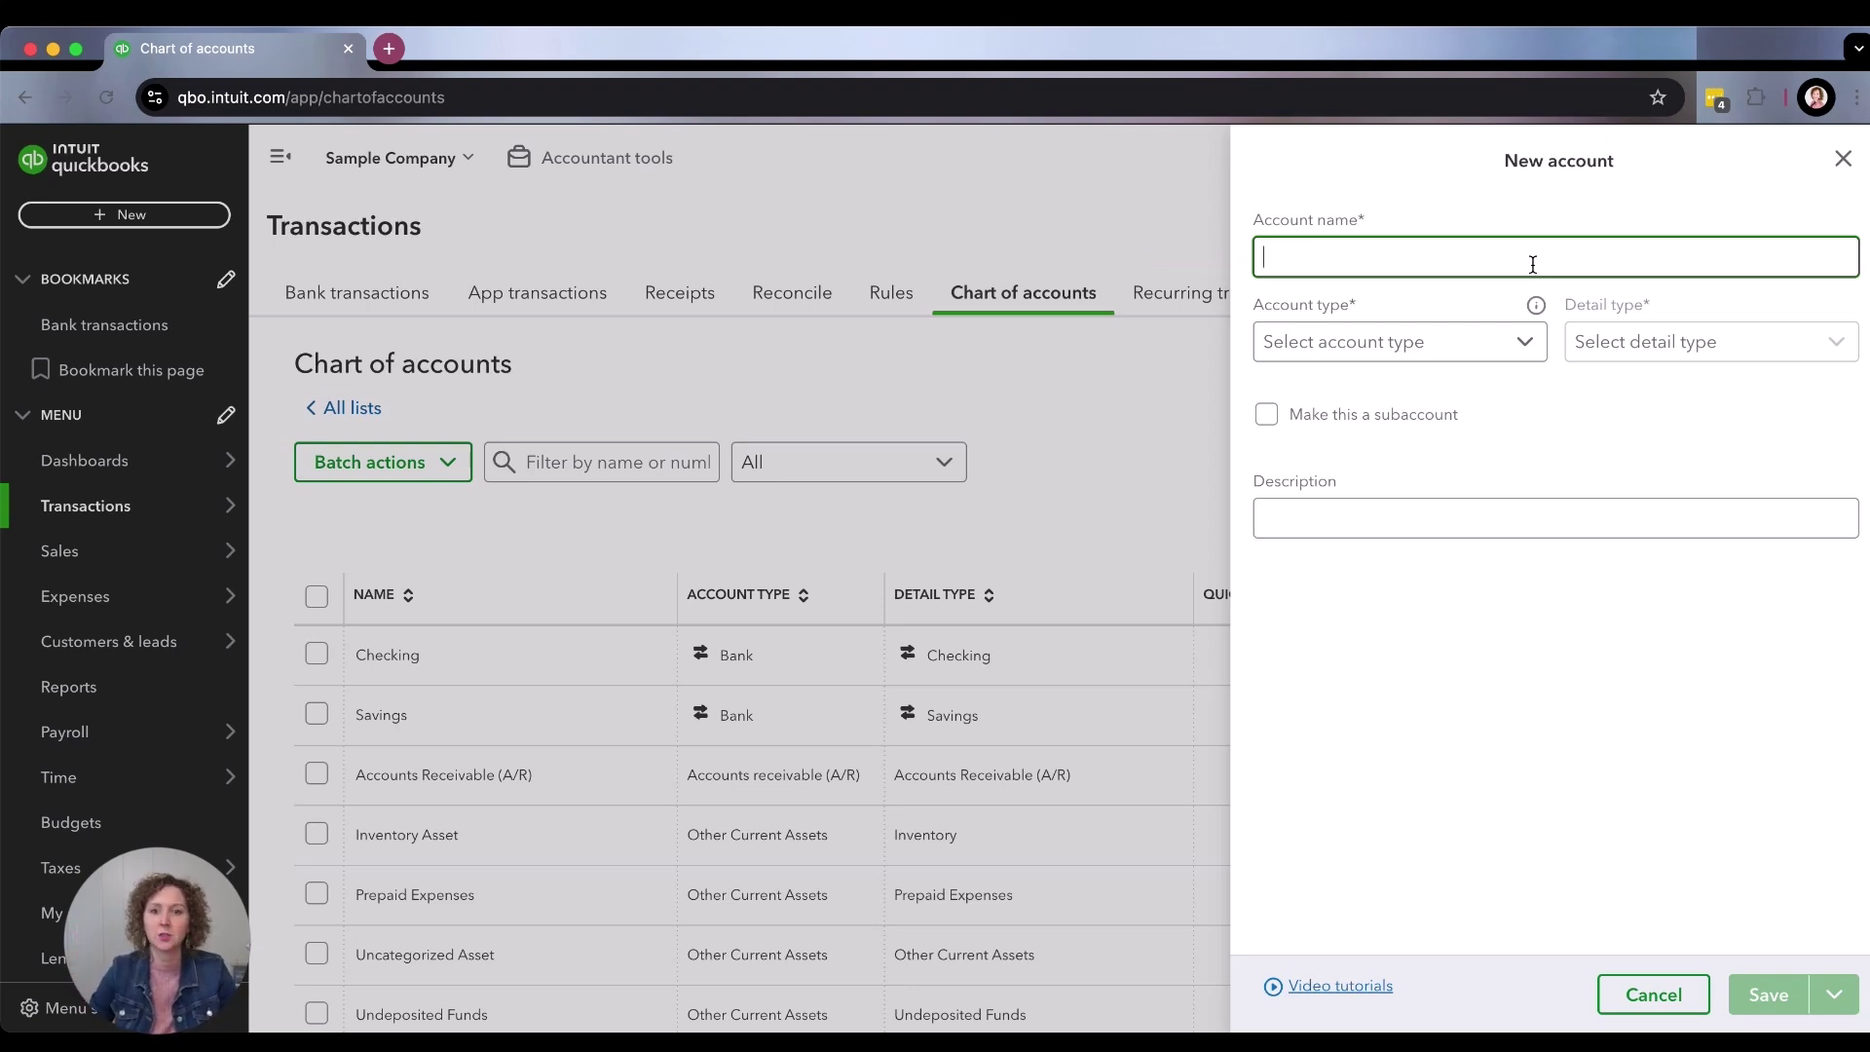
text(Credit Card Rewards (Non Taxable))
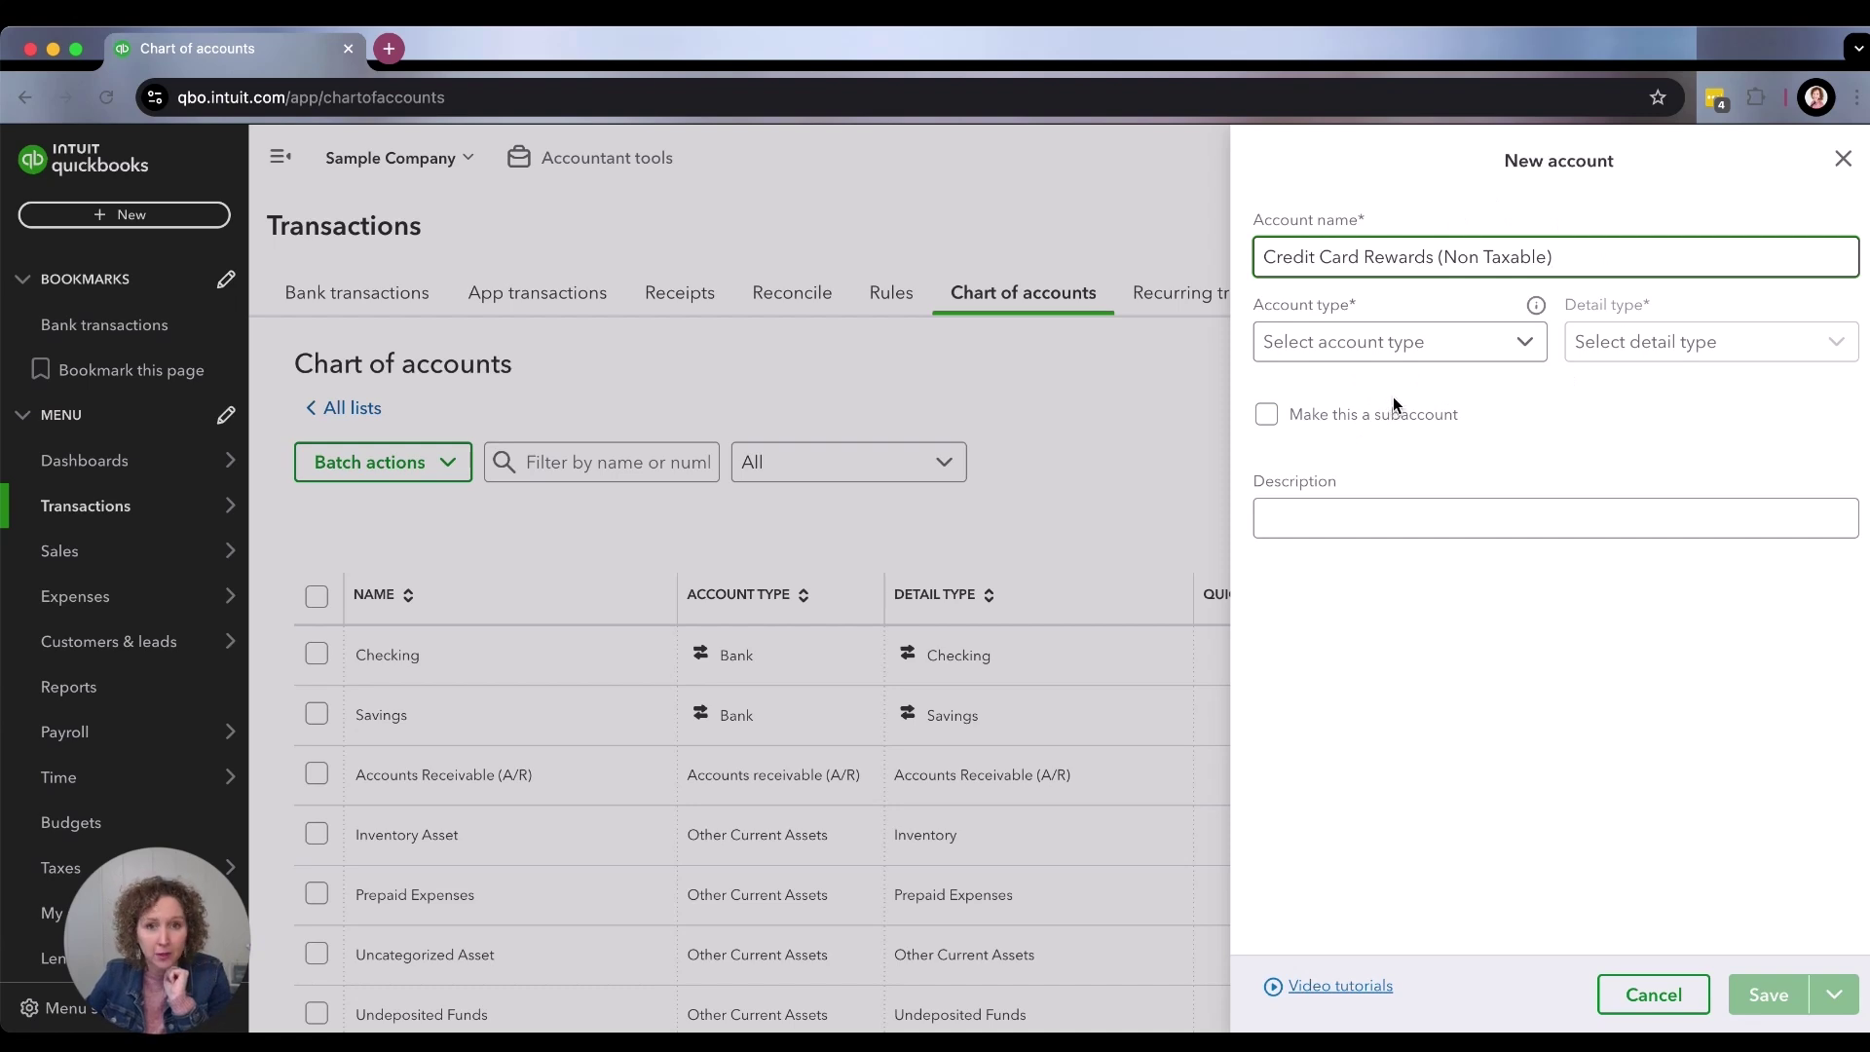
click(1420, 351)
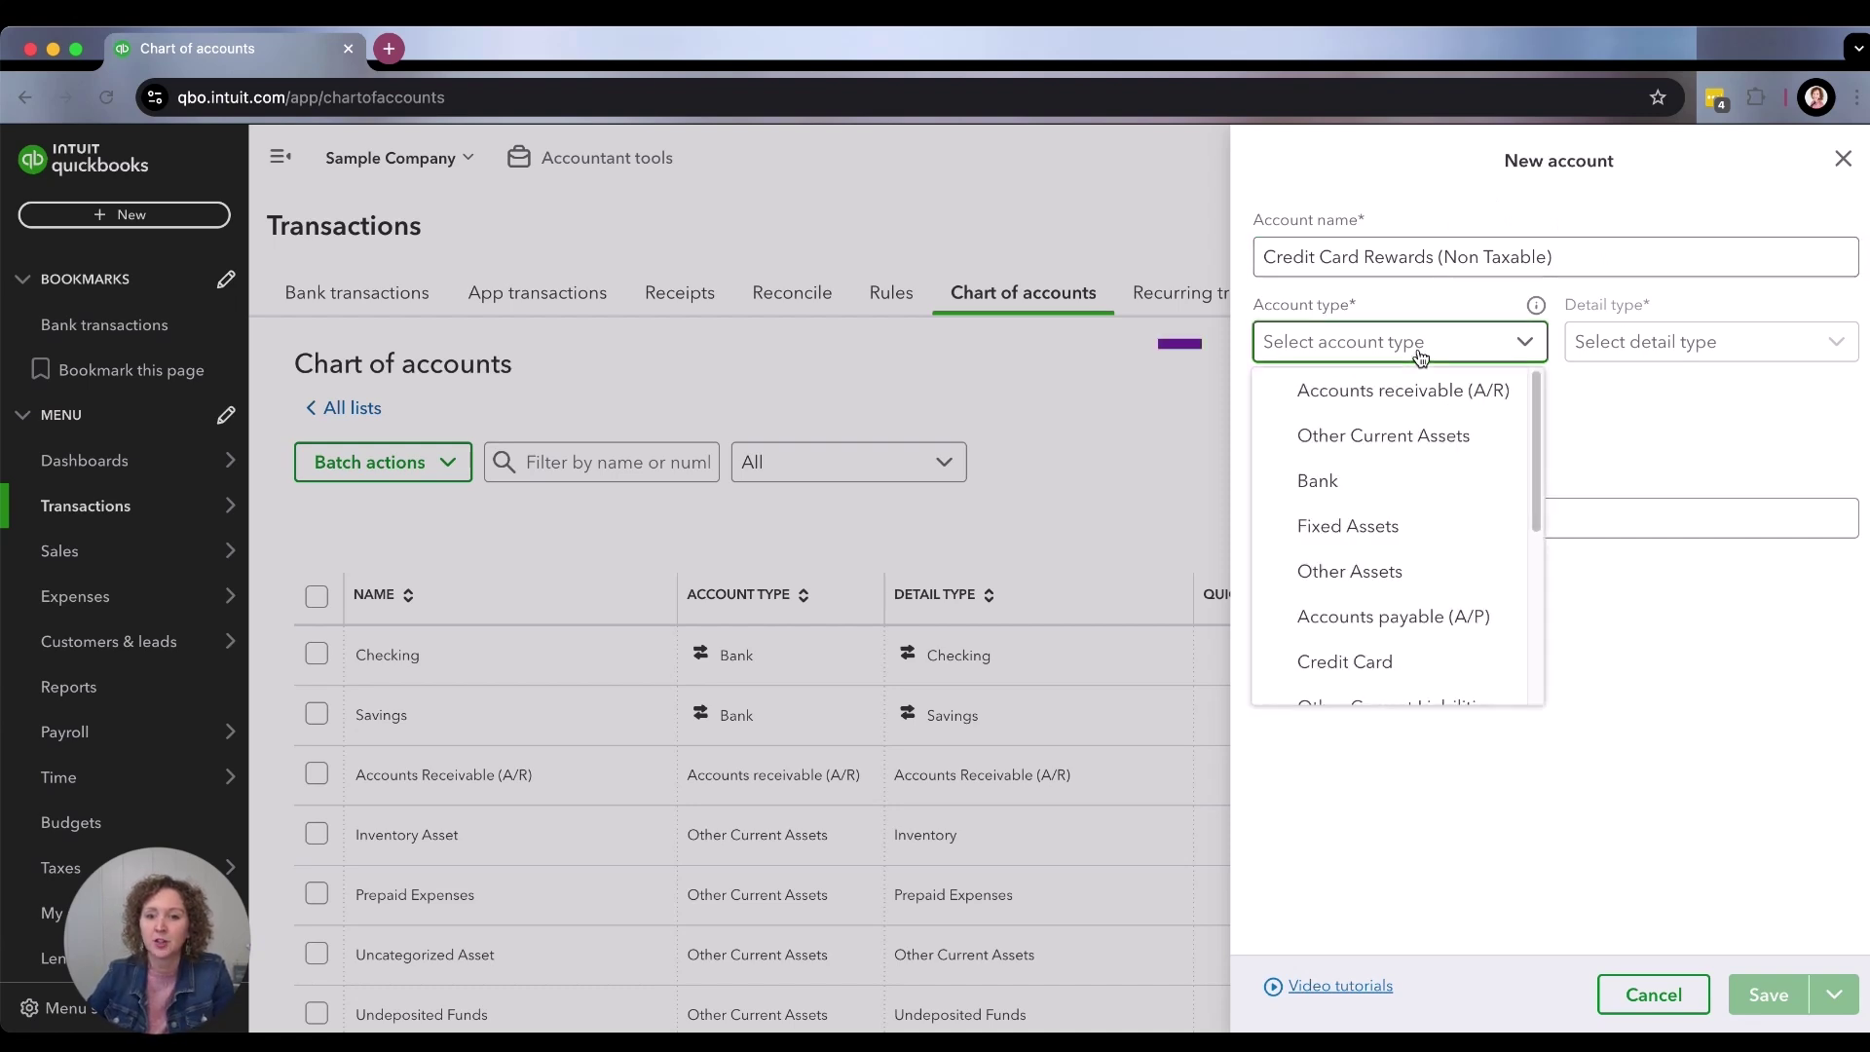
scroll(1414, 549, down, 1)
scroll(1413, 549, down, 3)
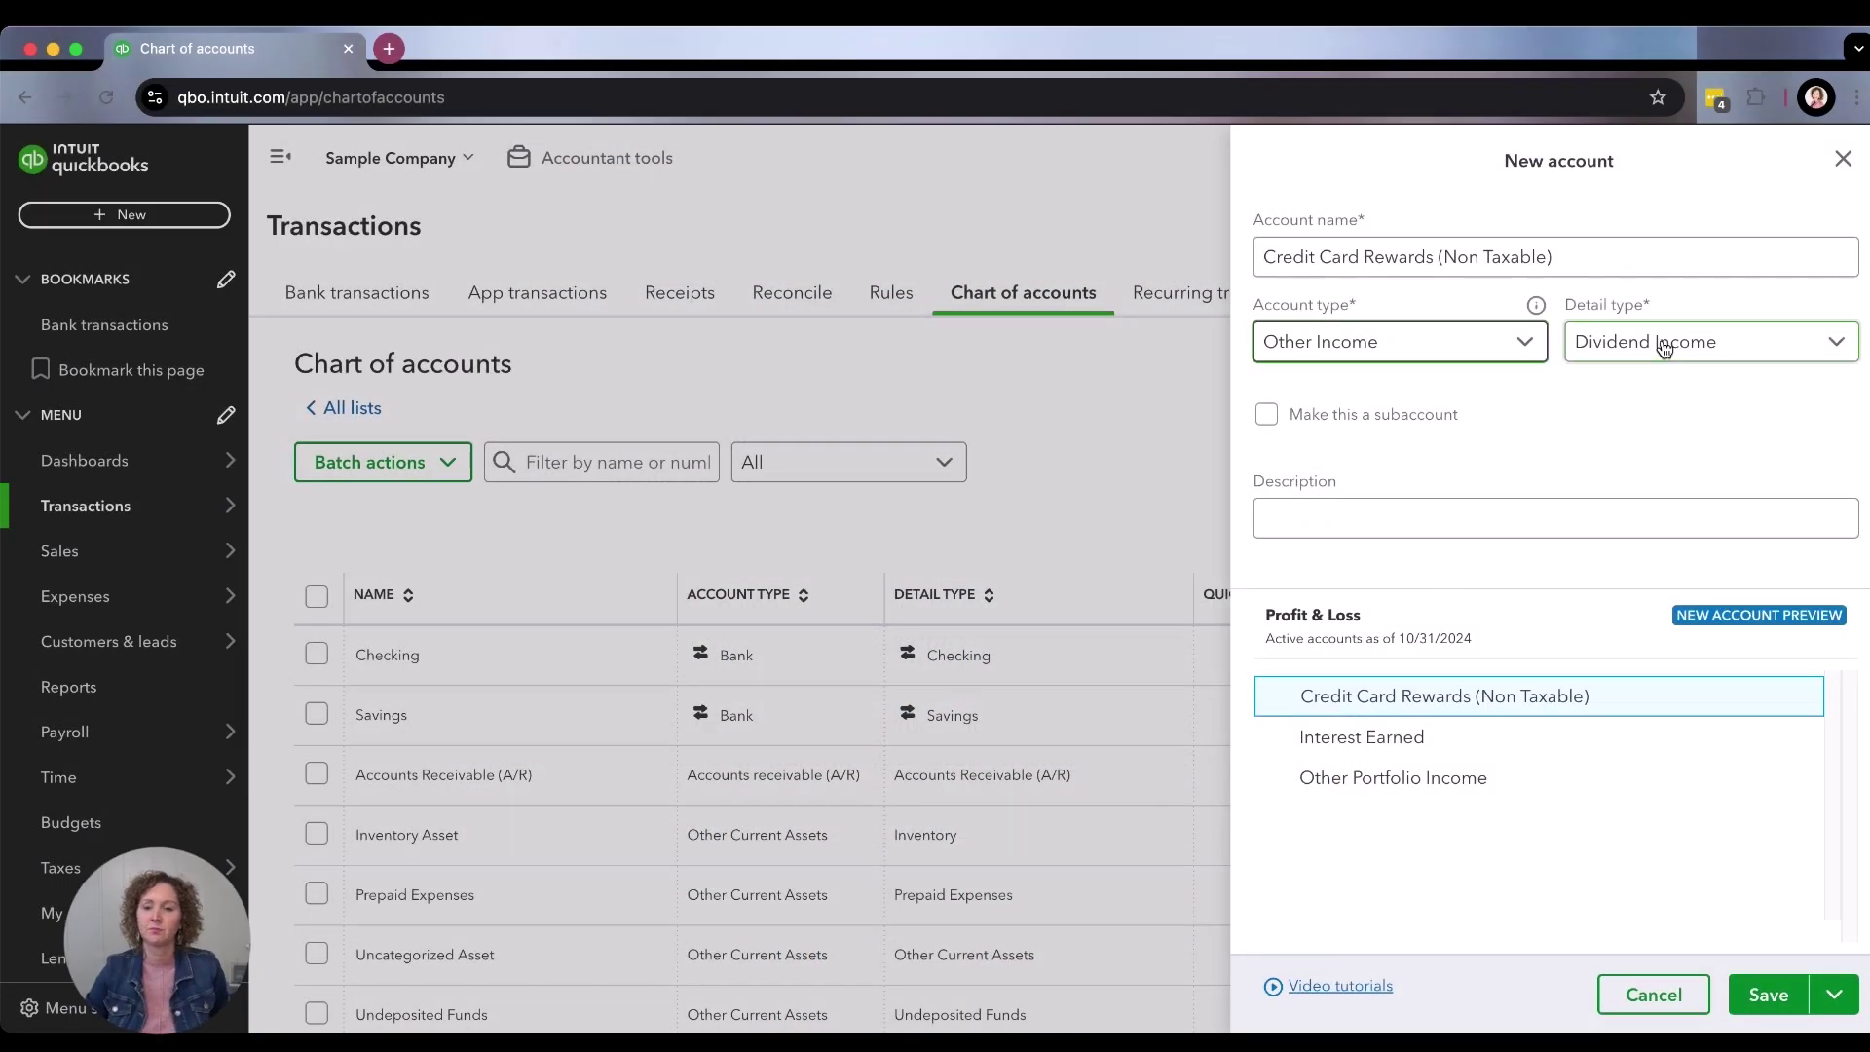
Set the new account's detail type to Other Miscellaneous Income.
click(1665, 350)
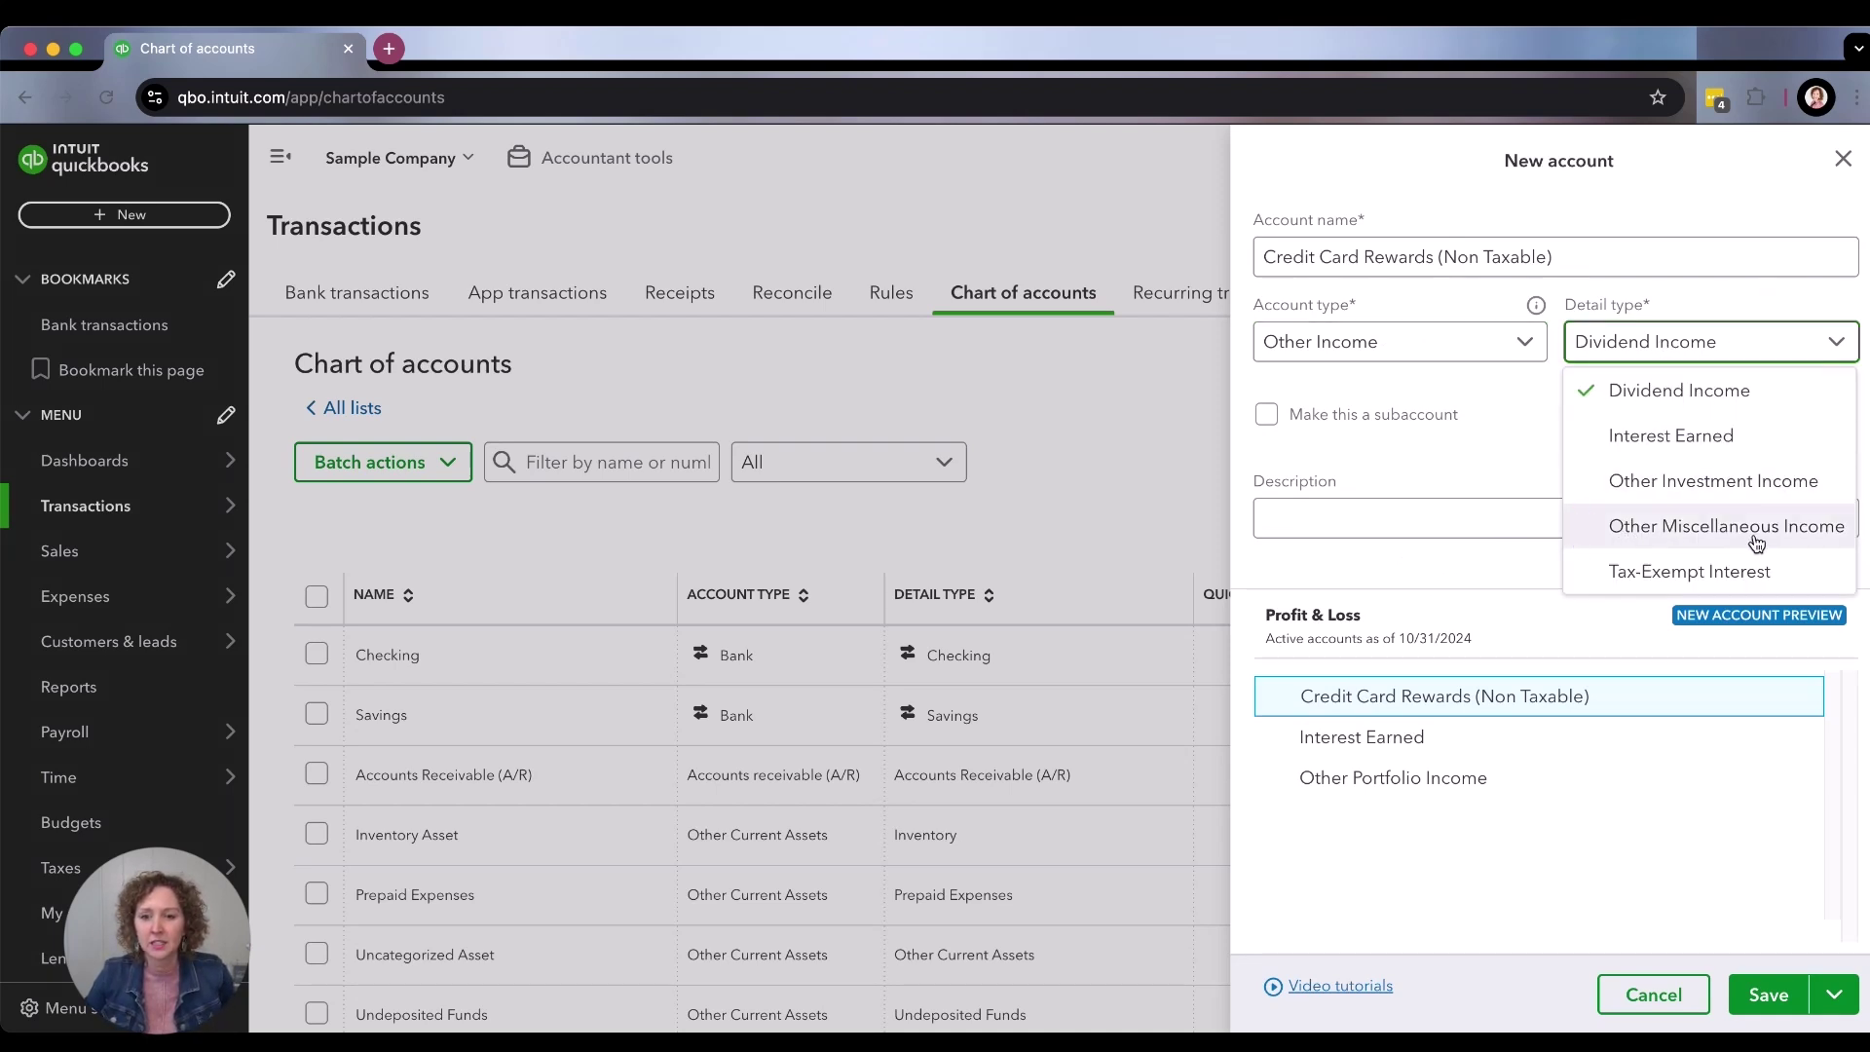
click(1638, 536)
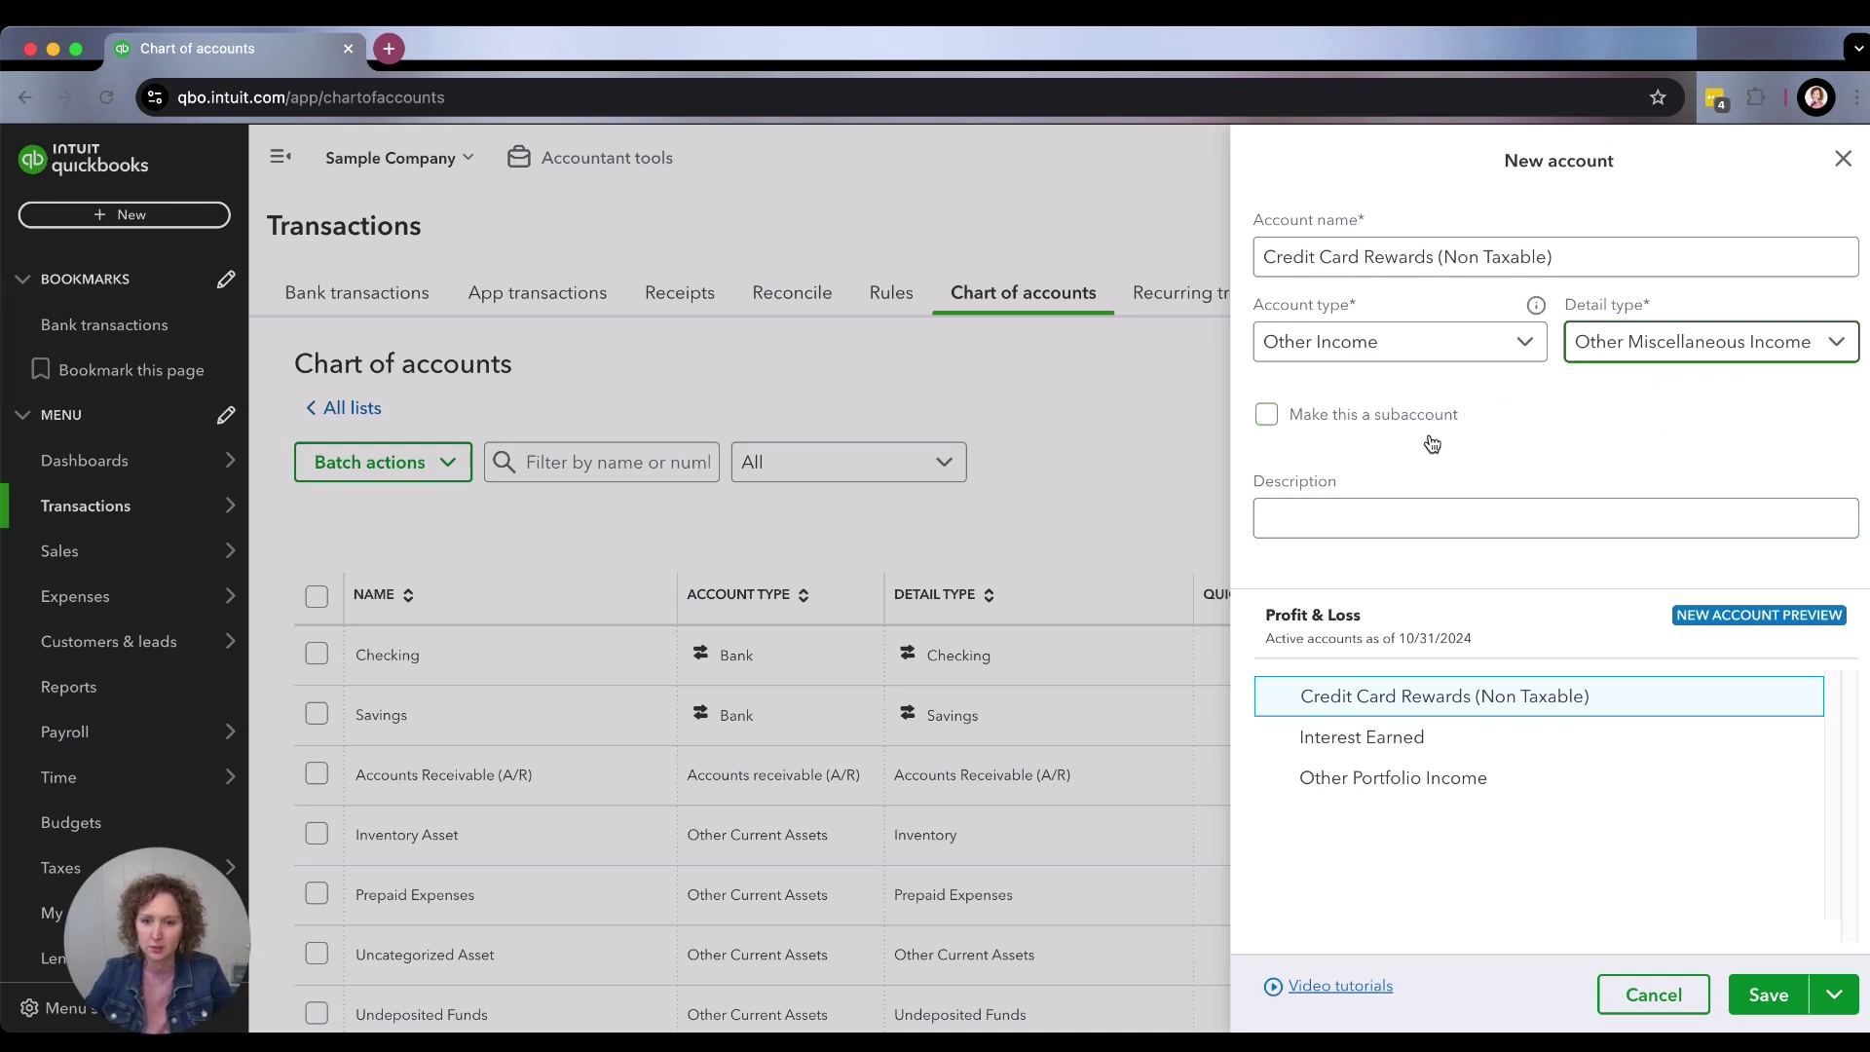
click(1320, 523)
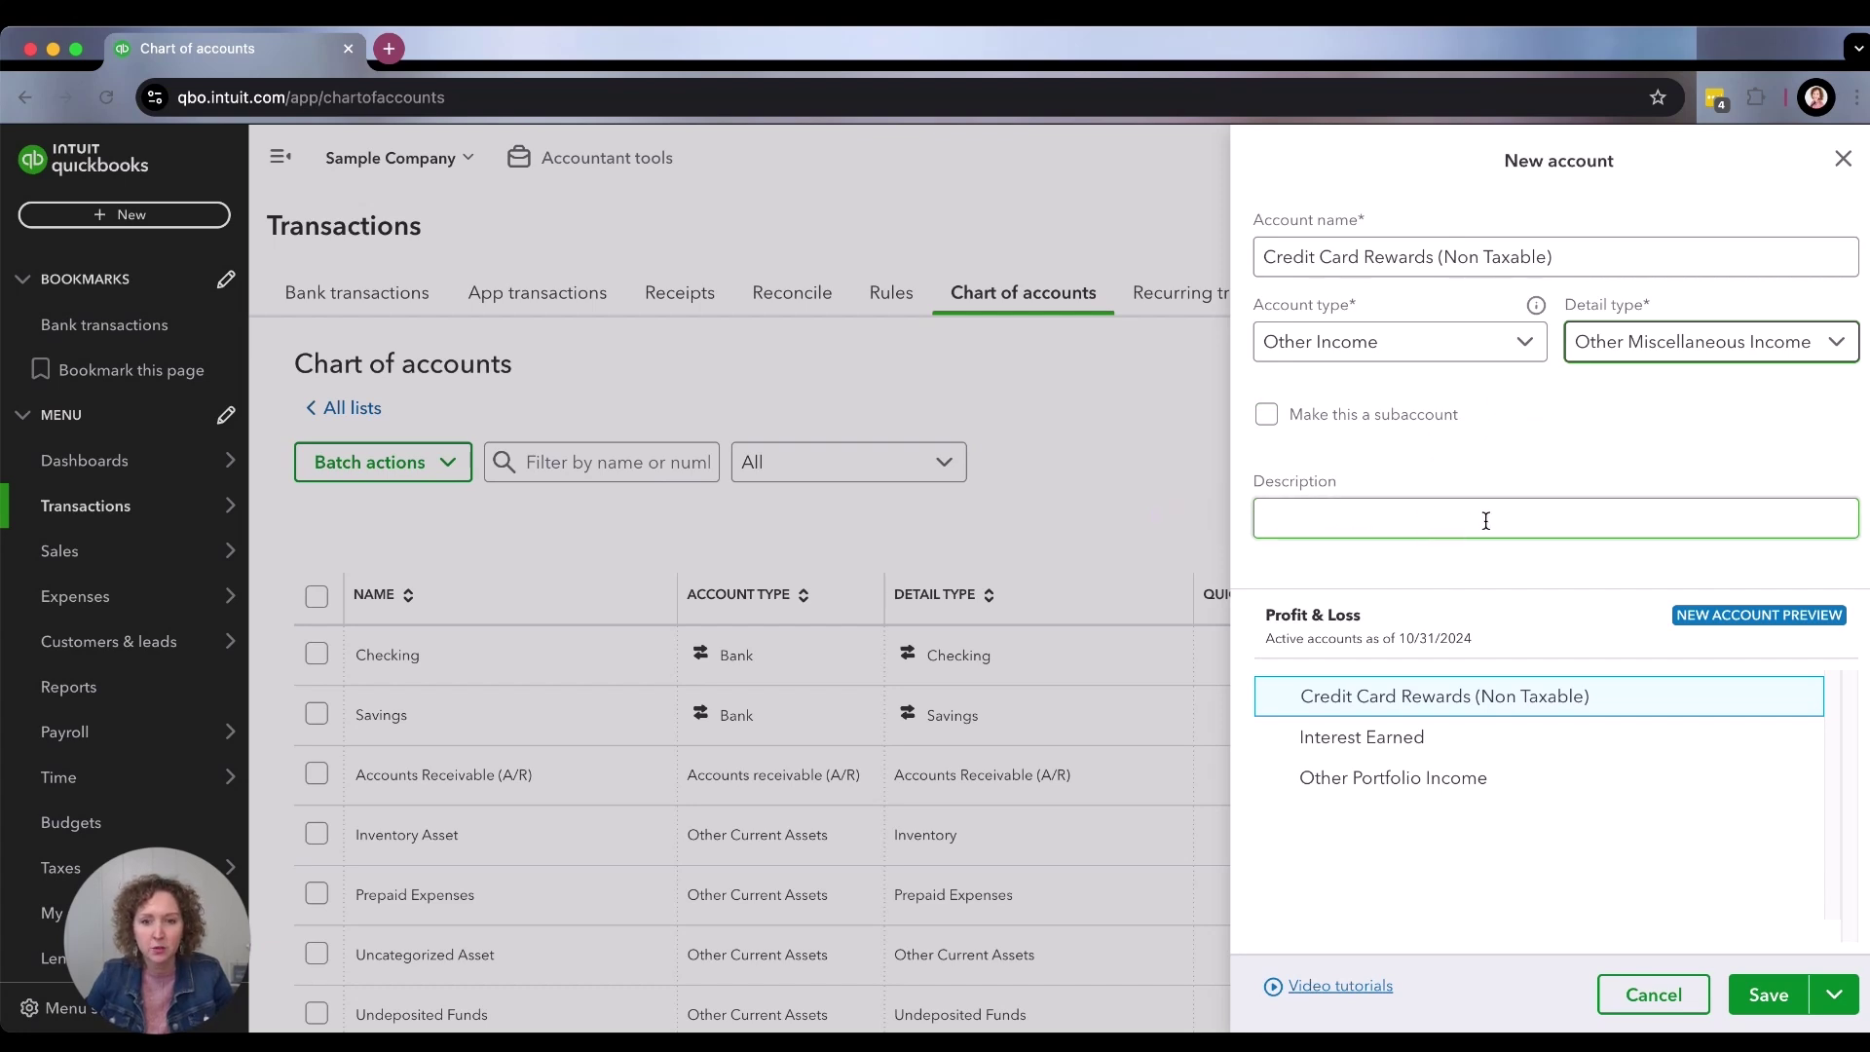
click(1508, 711)
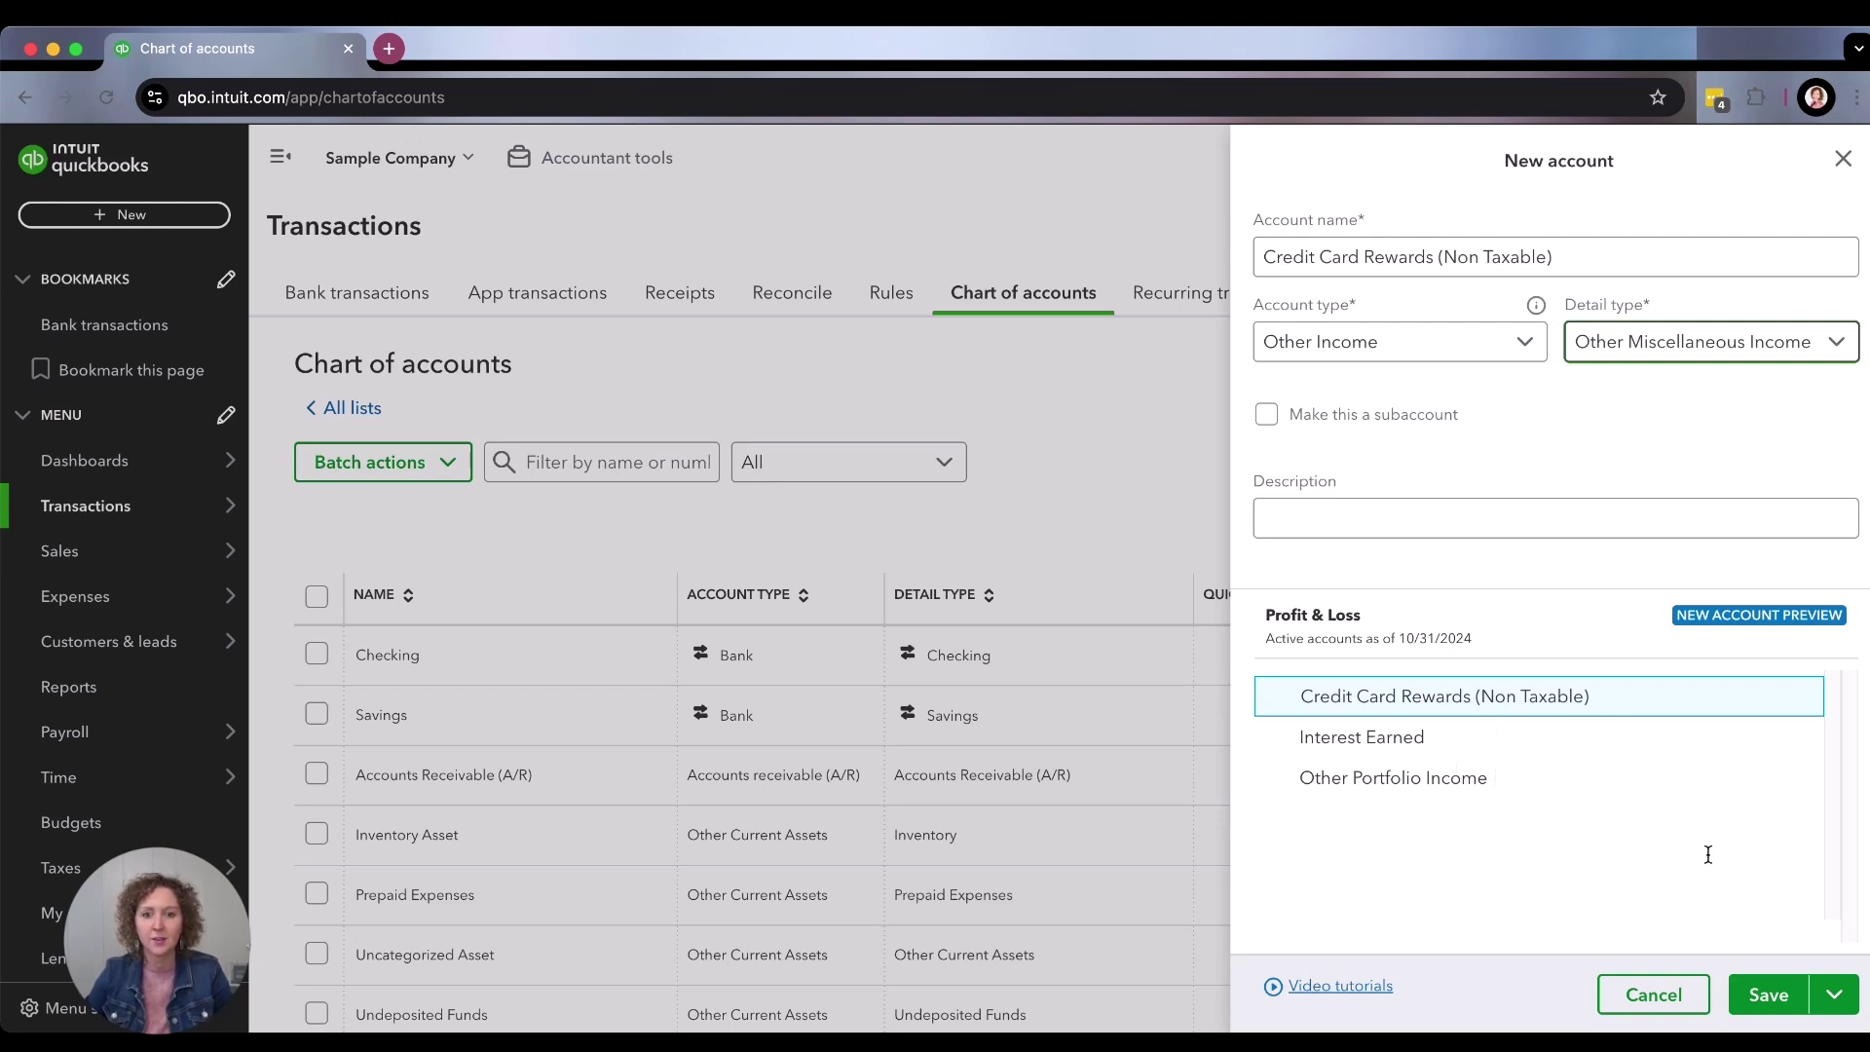
Save the new account and go to the next page of the chart of accounts.
click(1835, 996)
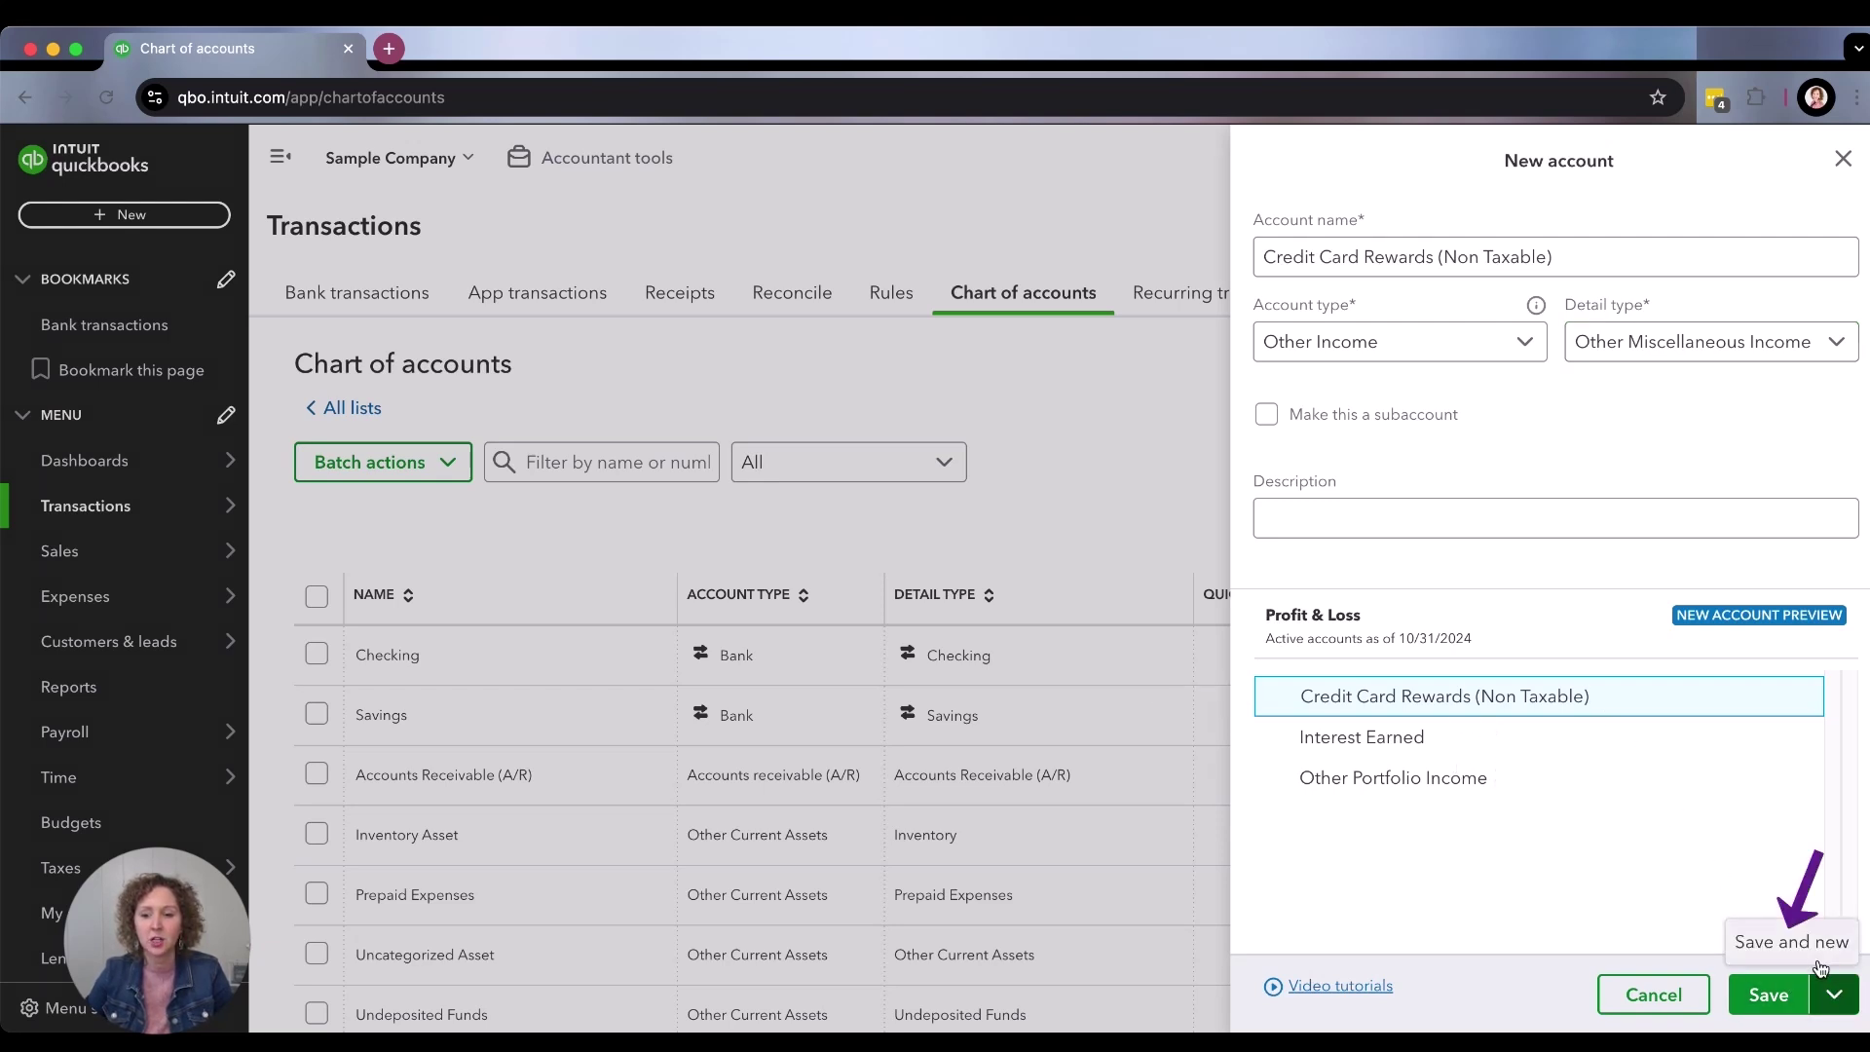
click(1768, 996)
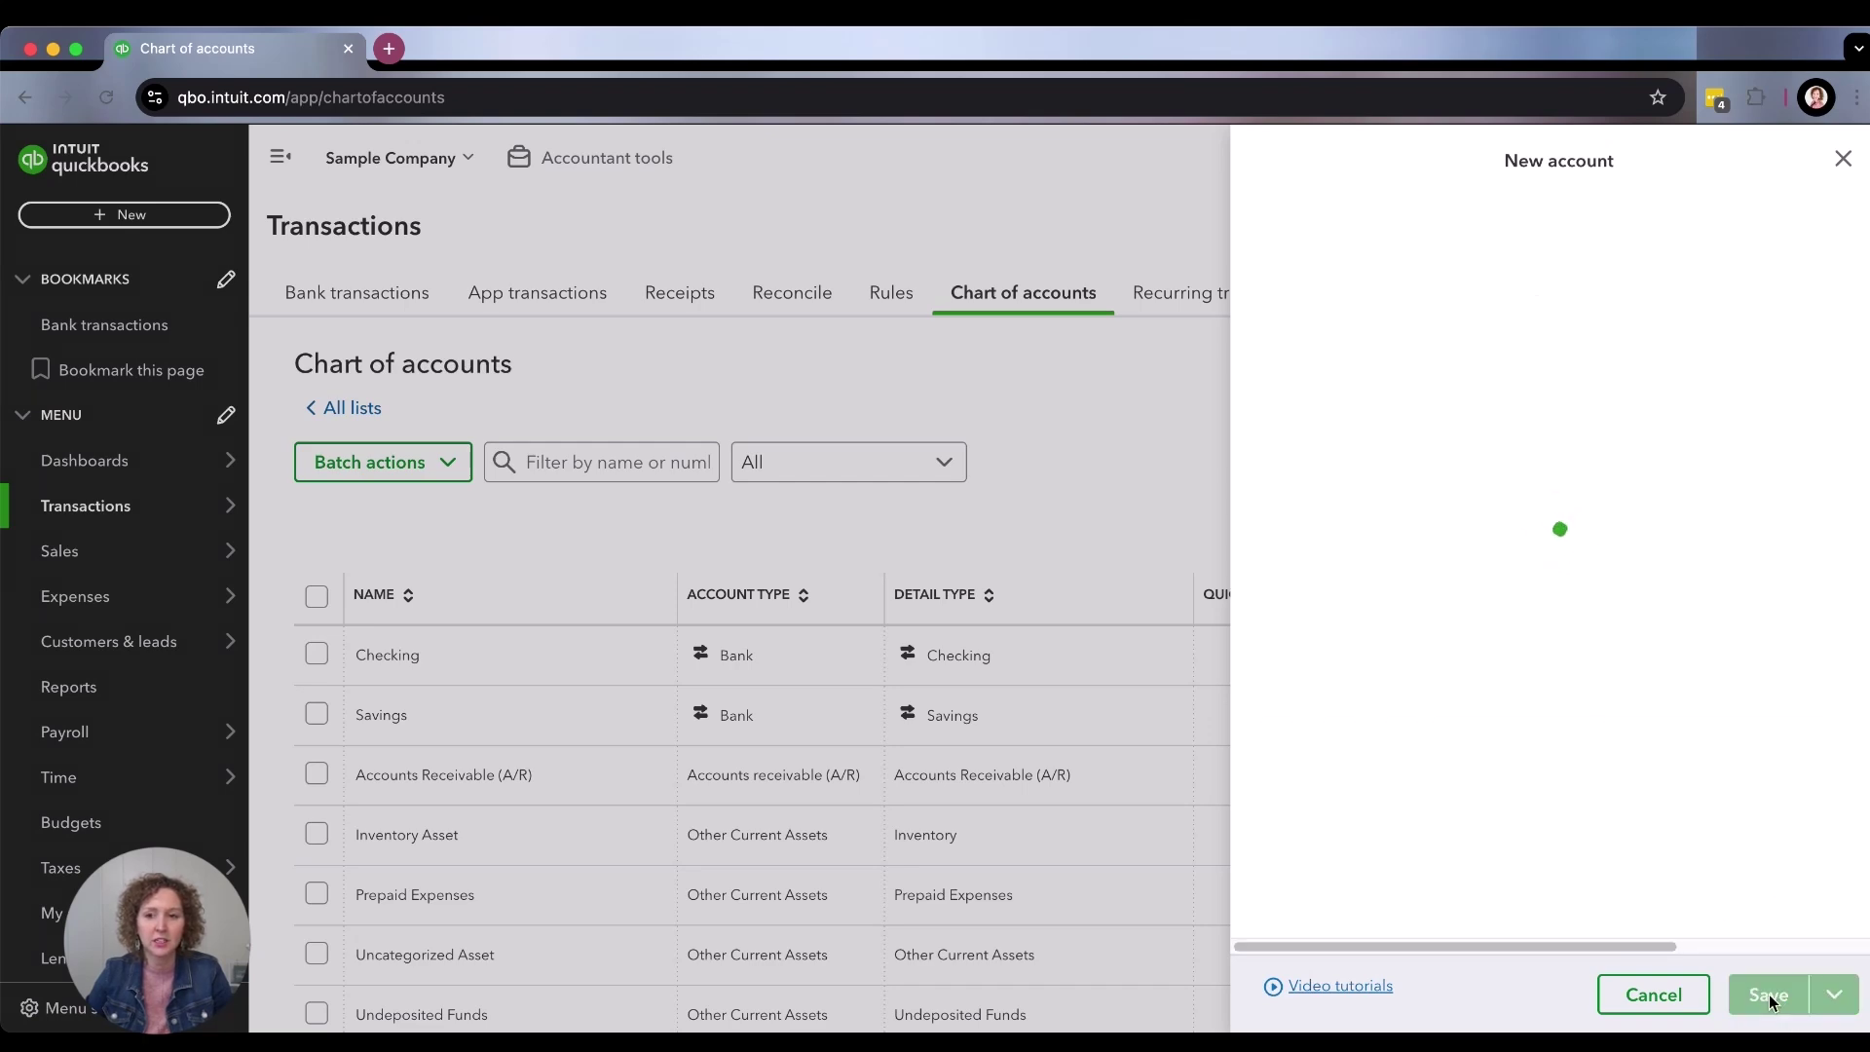
scroll(918, 930, down, 20)
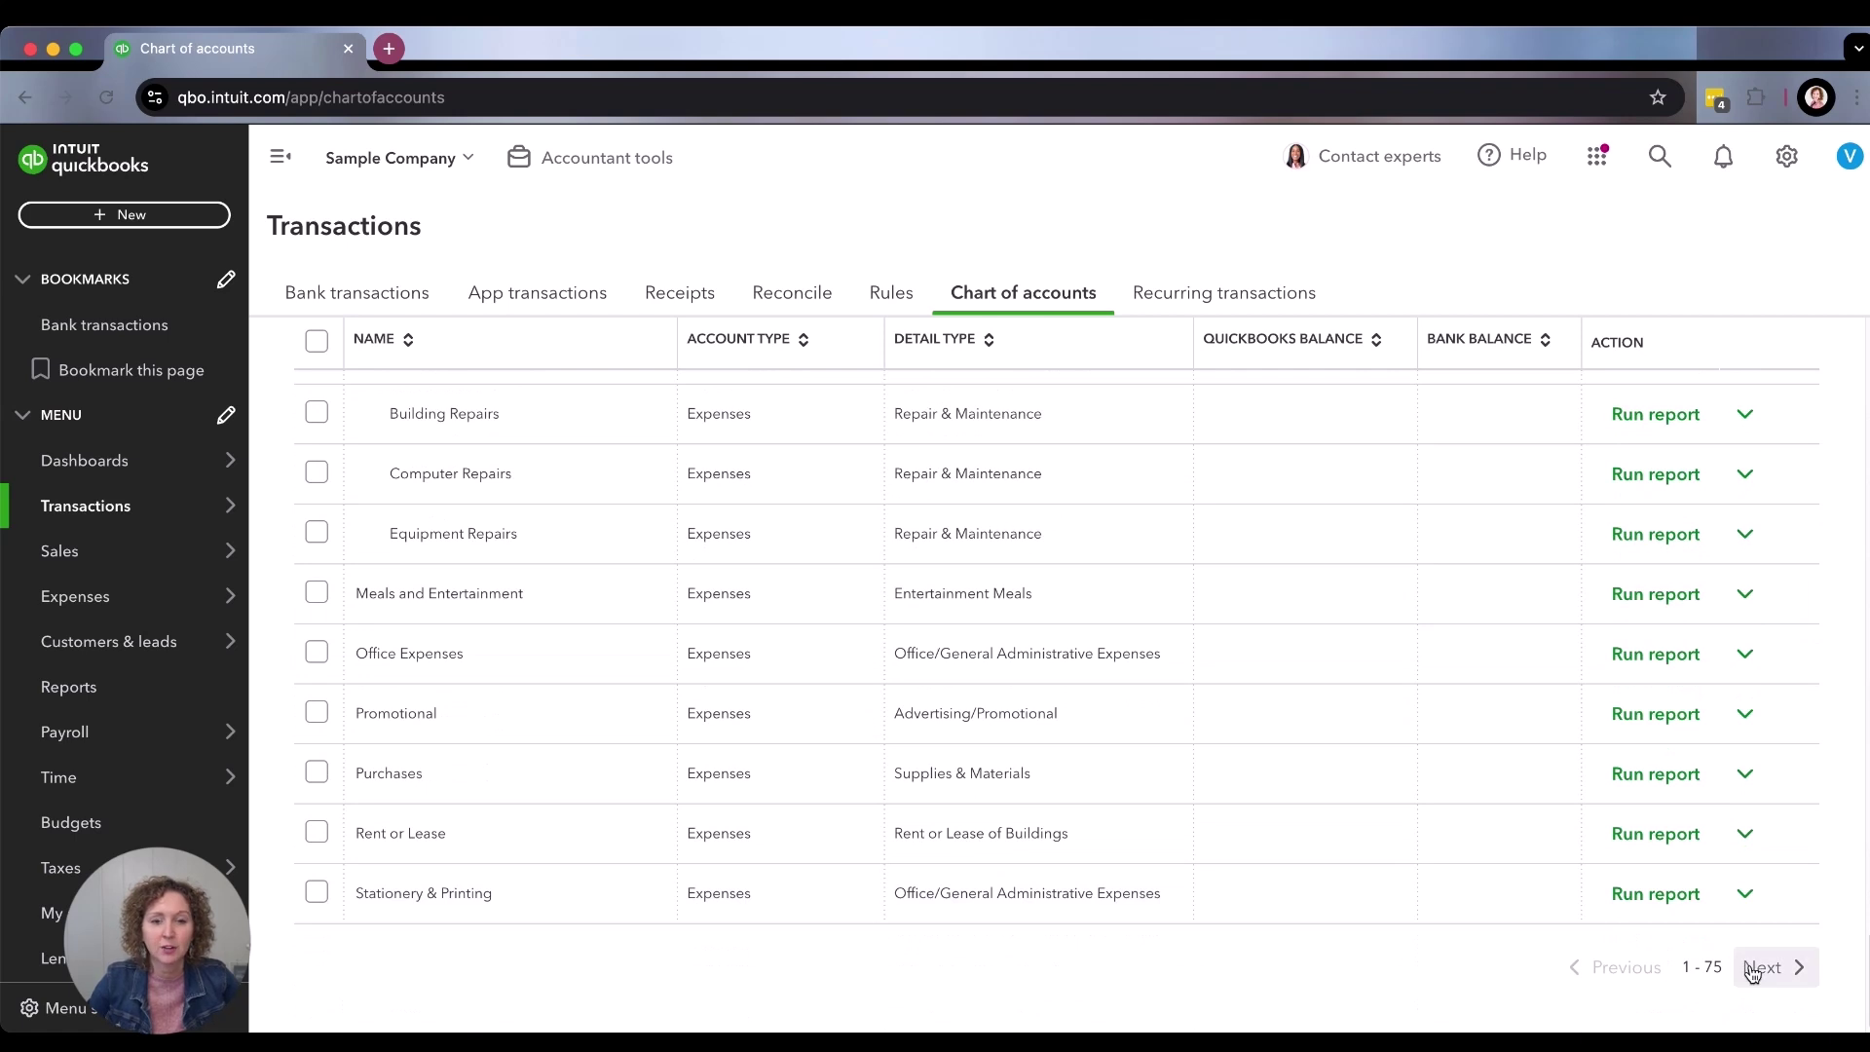
click(1753, 969)
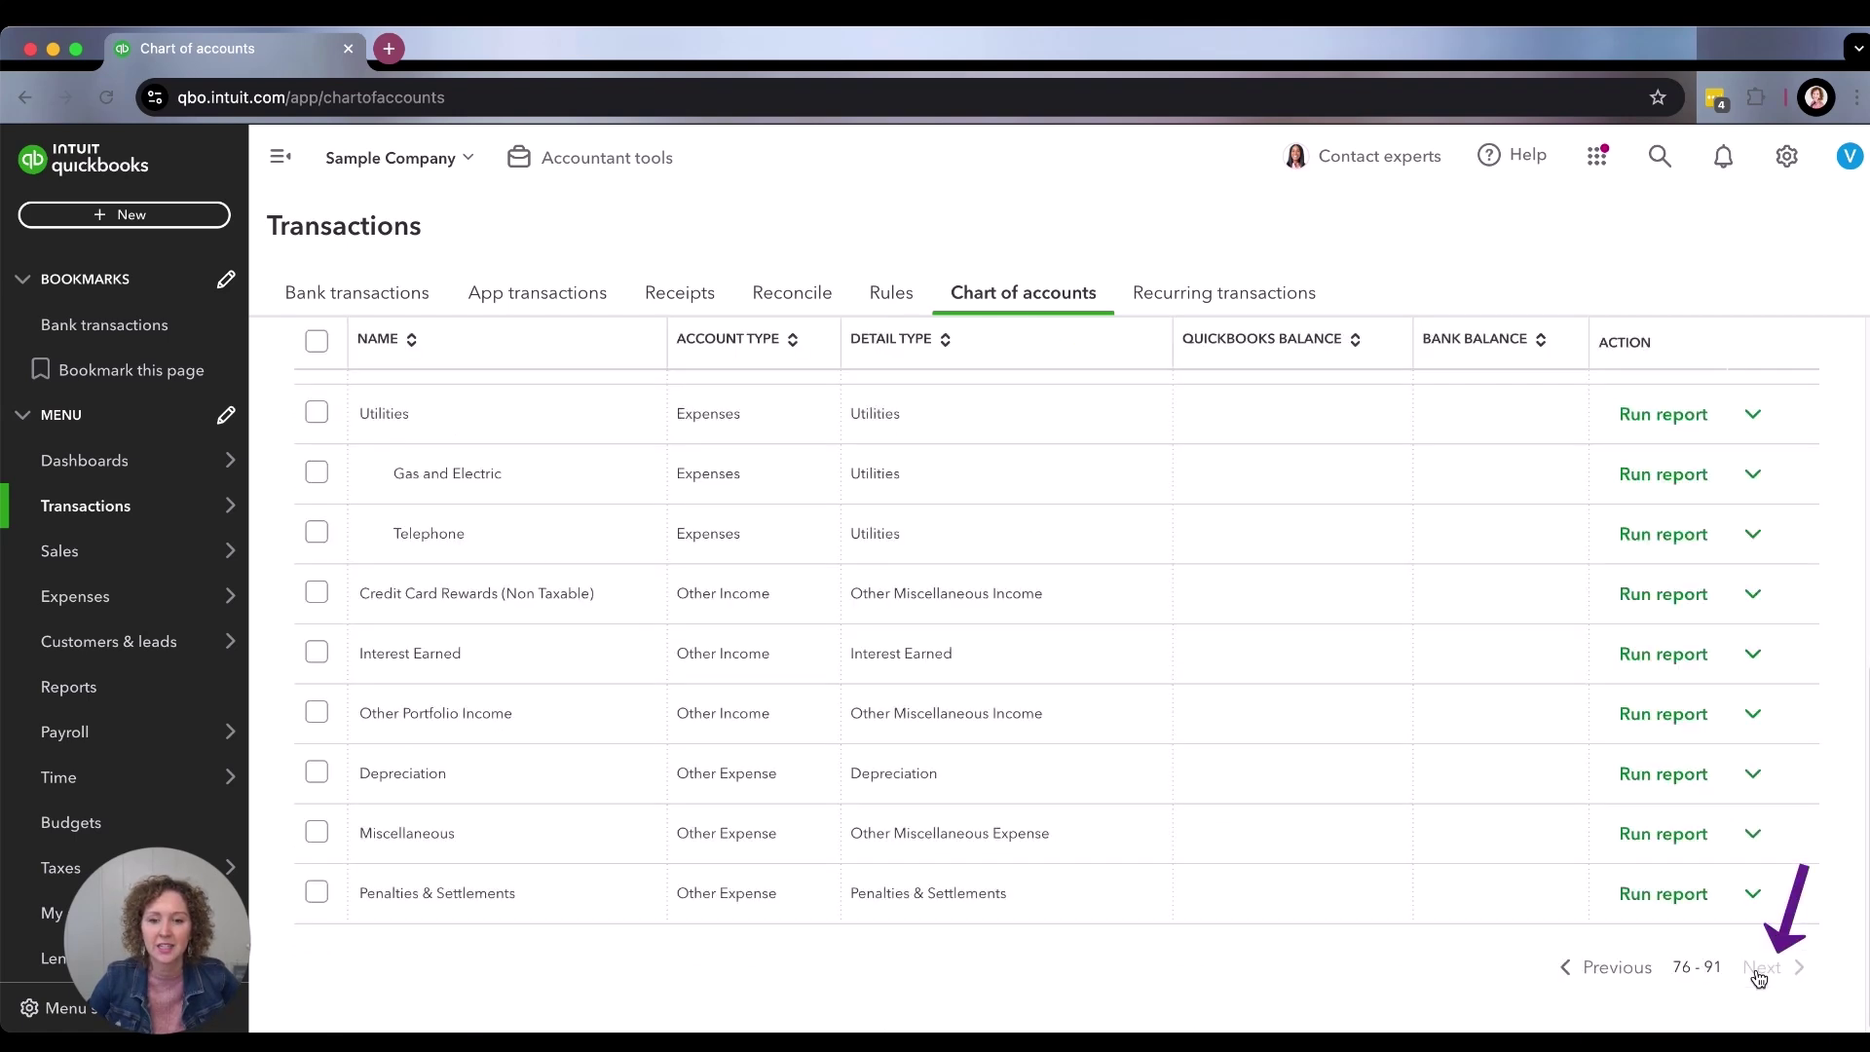
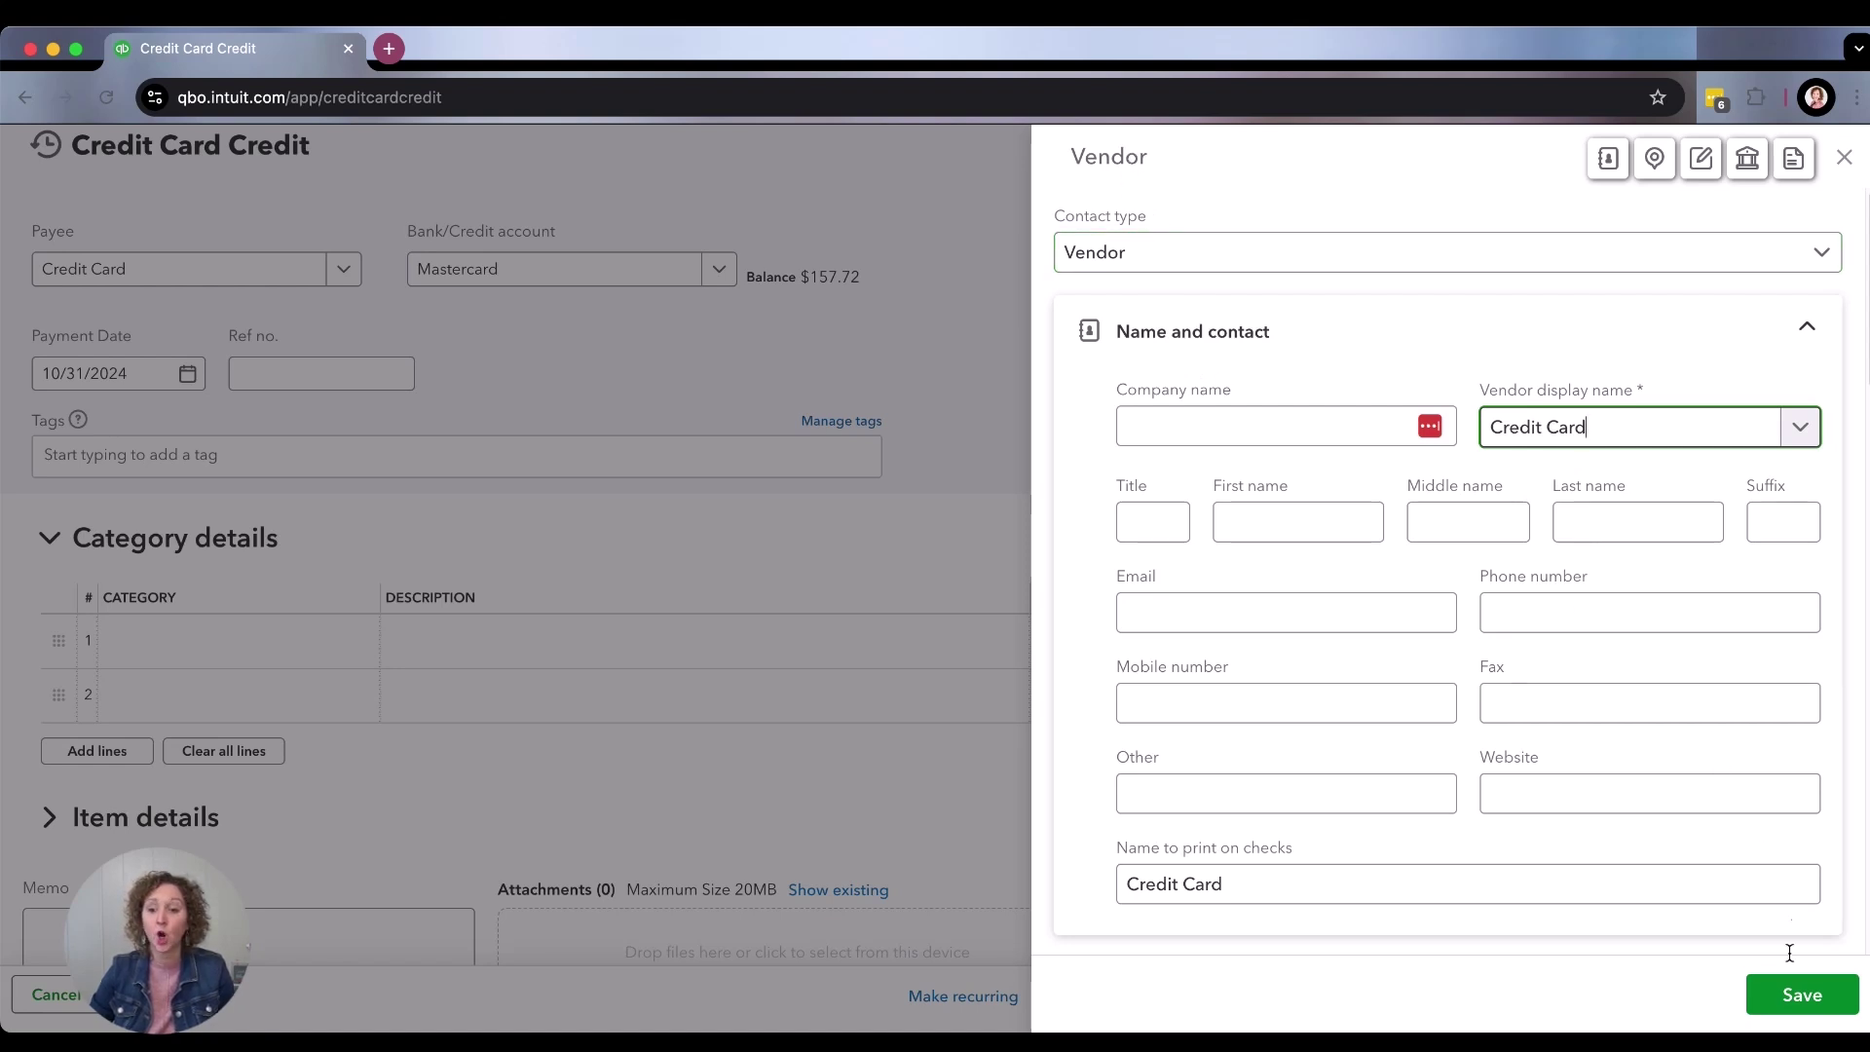
Save the new vendor Credit Card as the payee and check the credit's bank/credit account and payment date.
click(1775, 978)
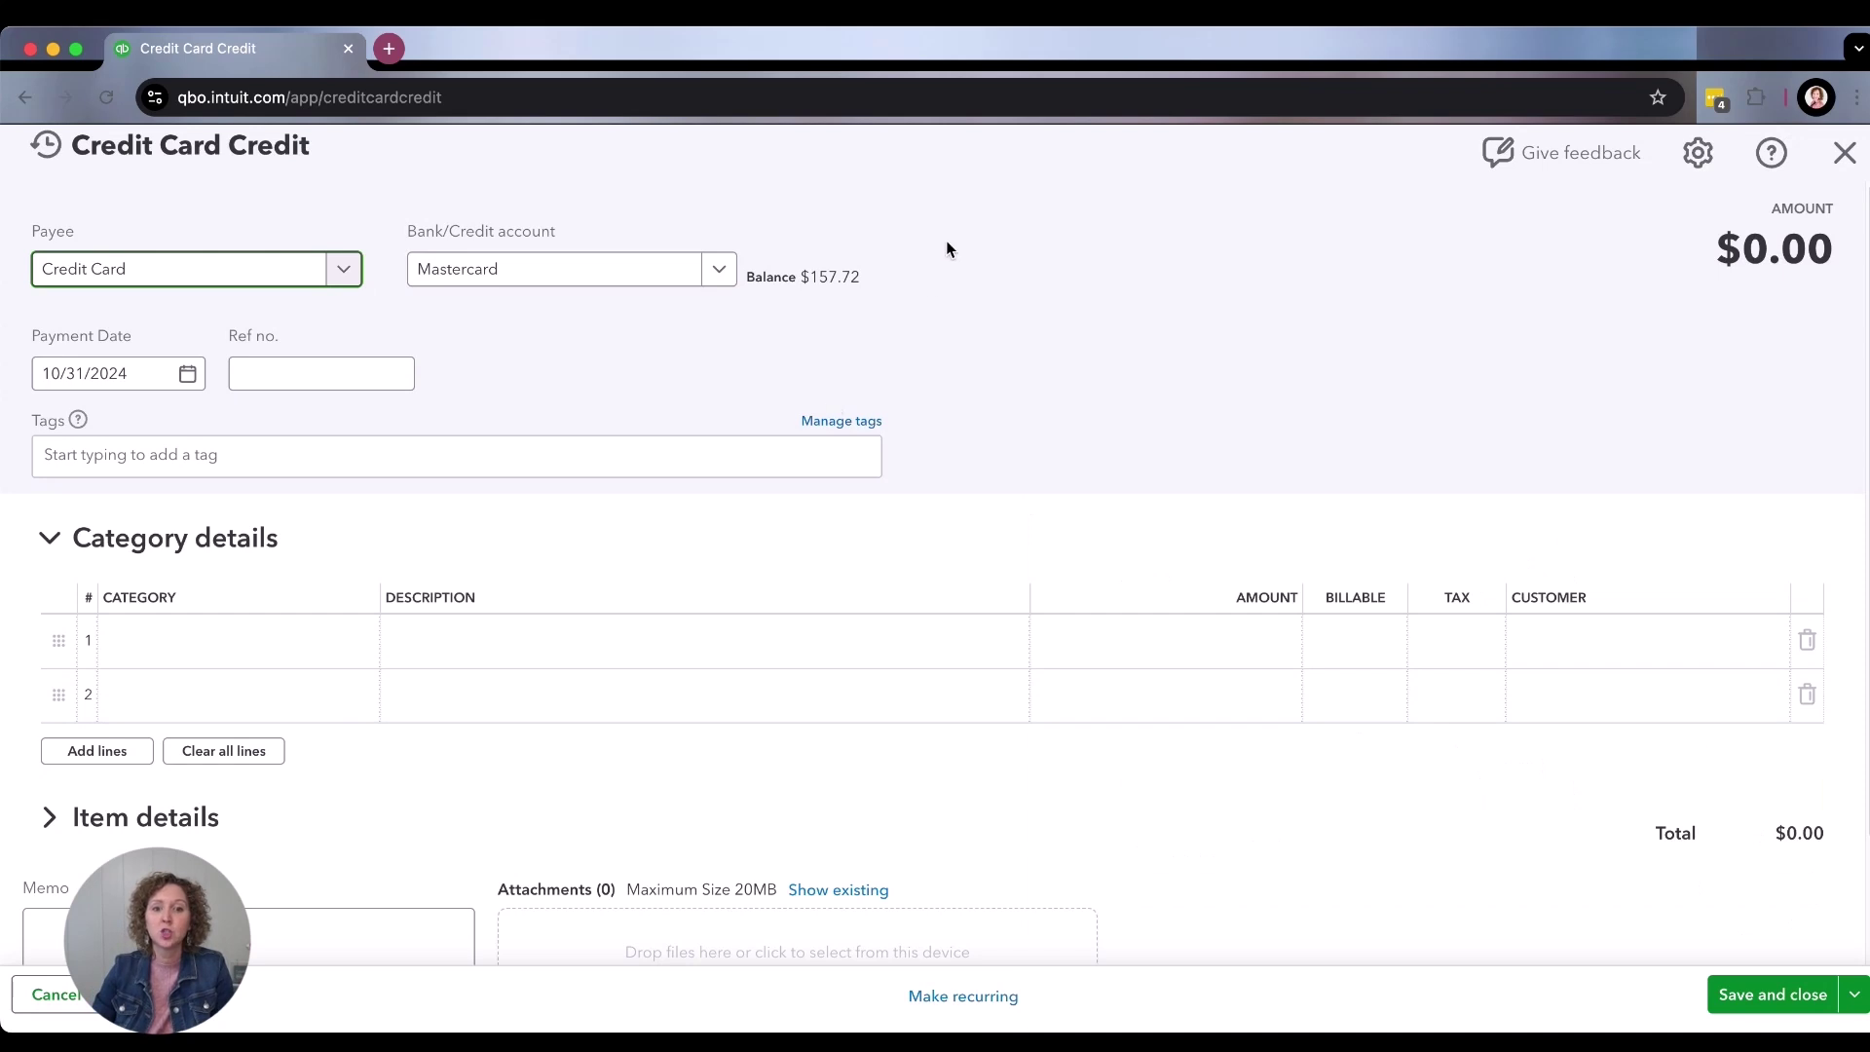
click(725, 274)
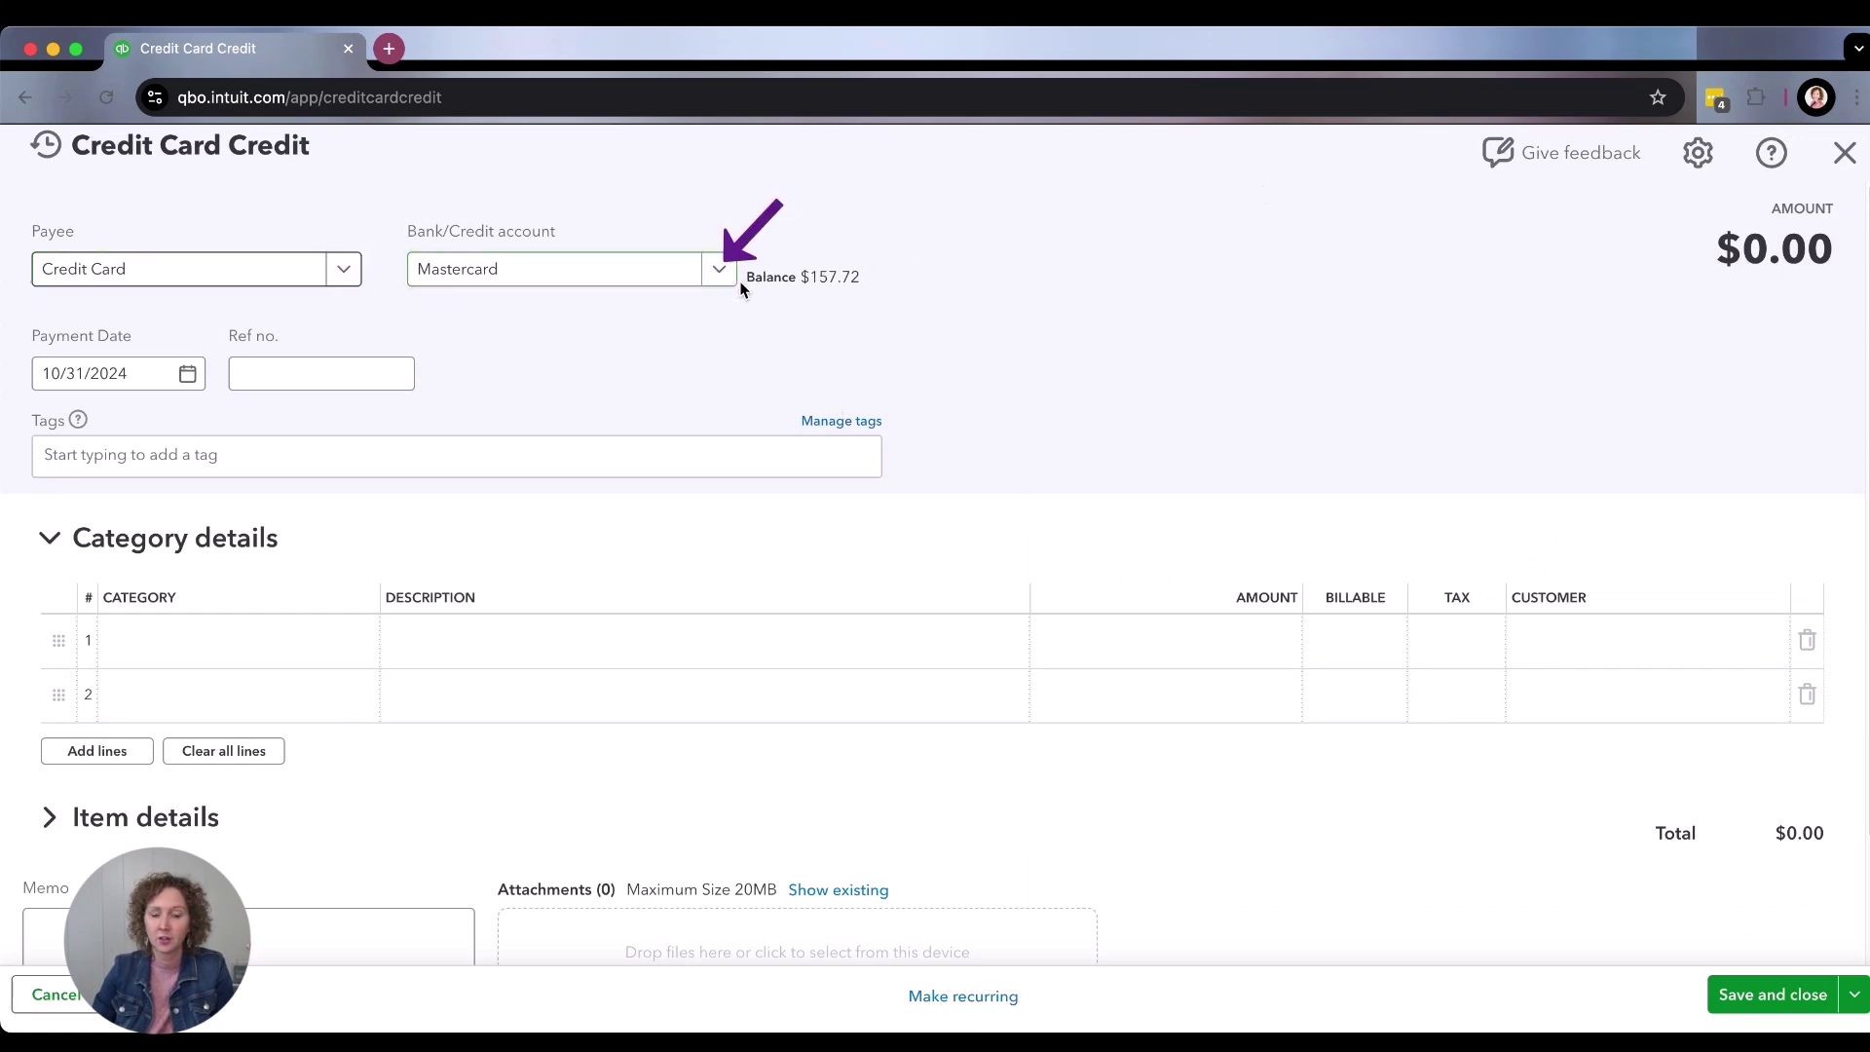
click(731, 276)
key(super+m)
key(Escape)
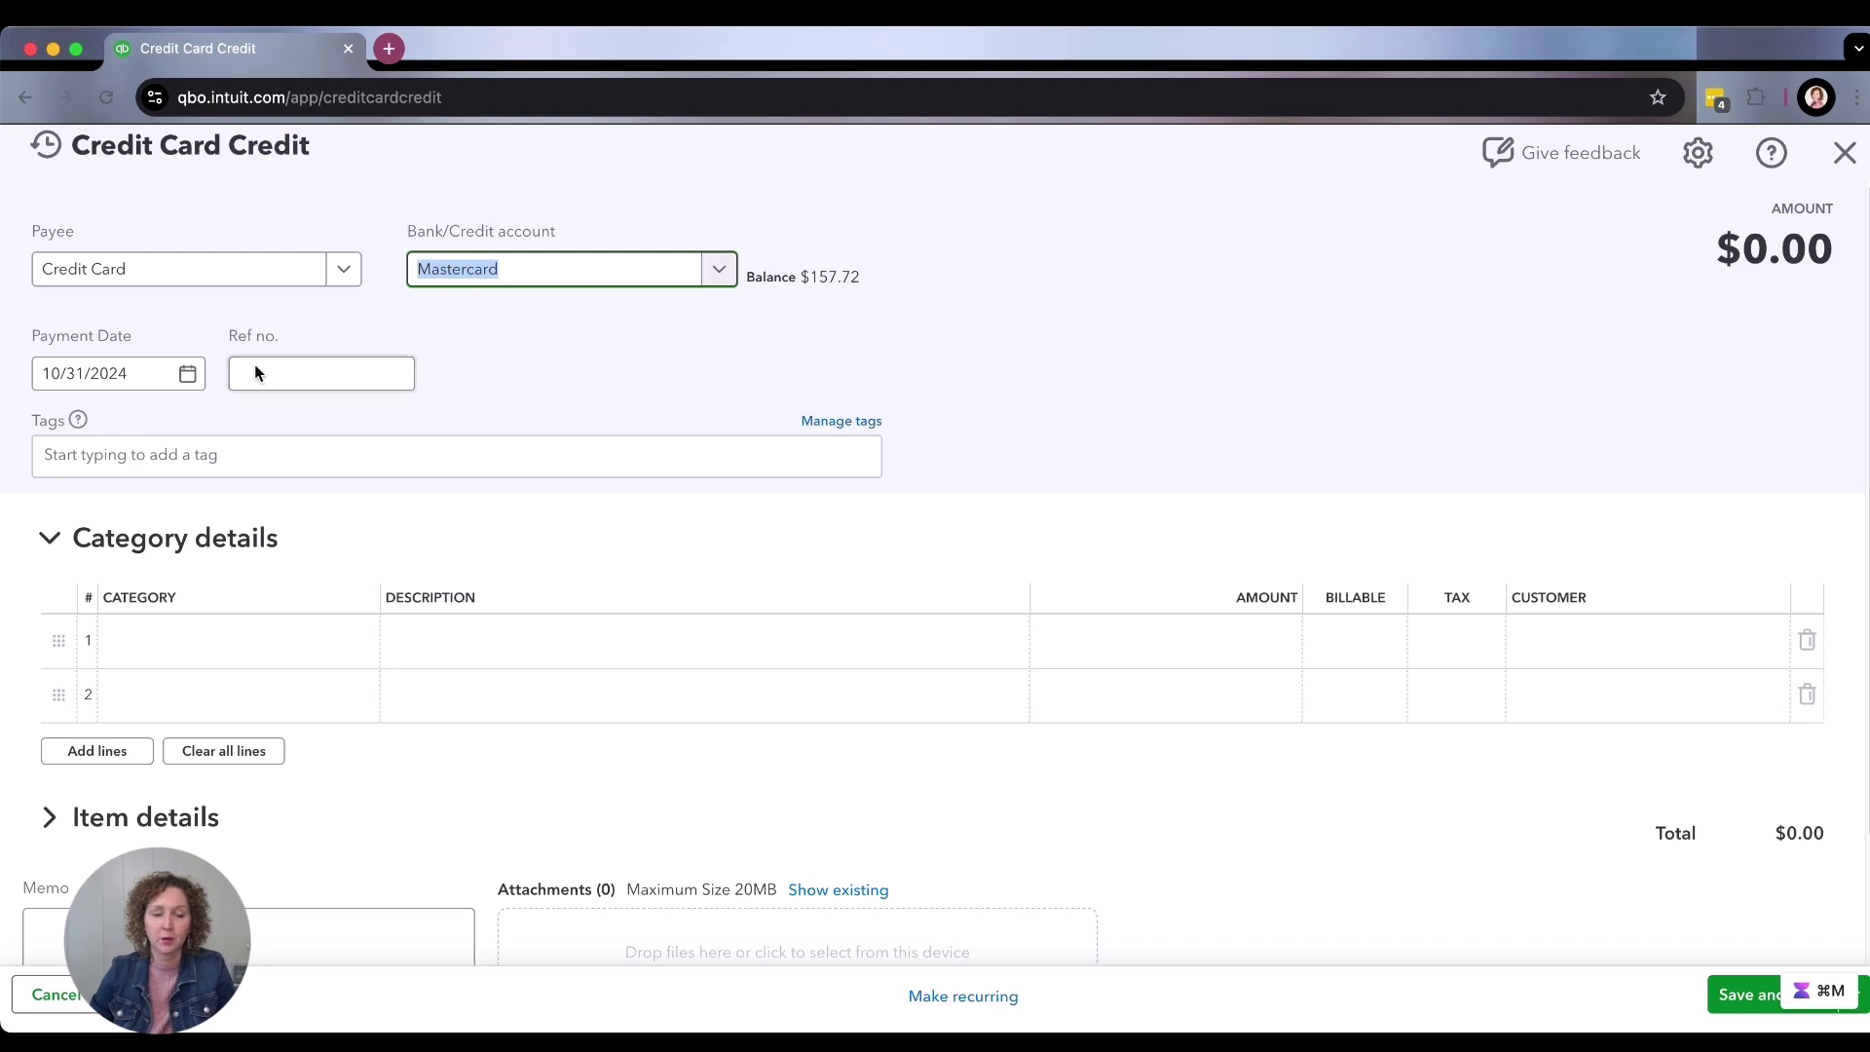
click(188, 376)
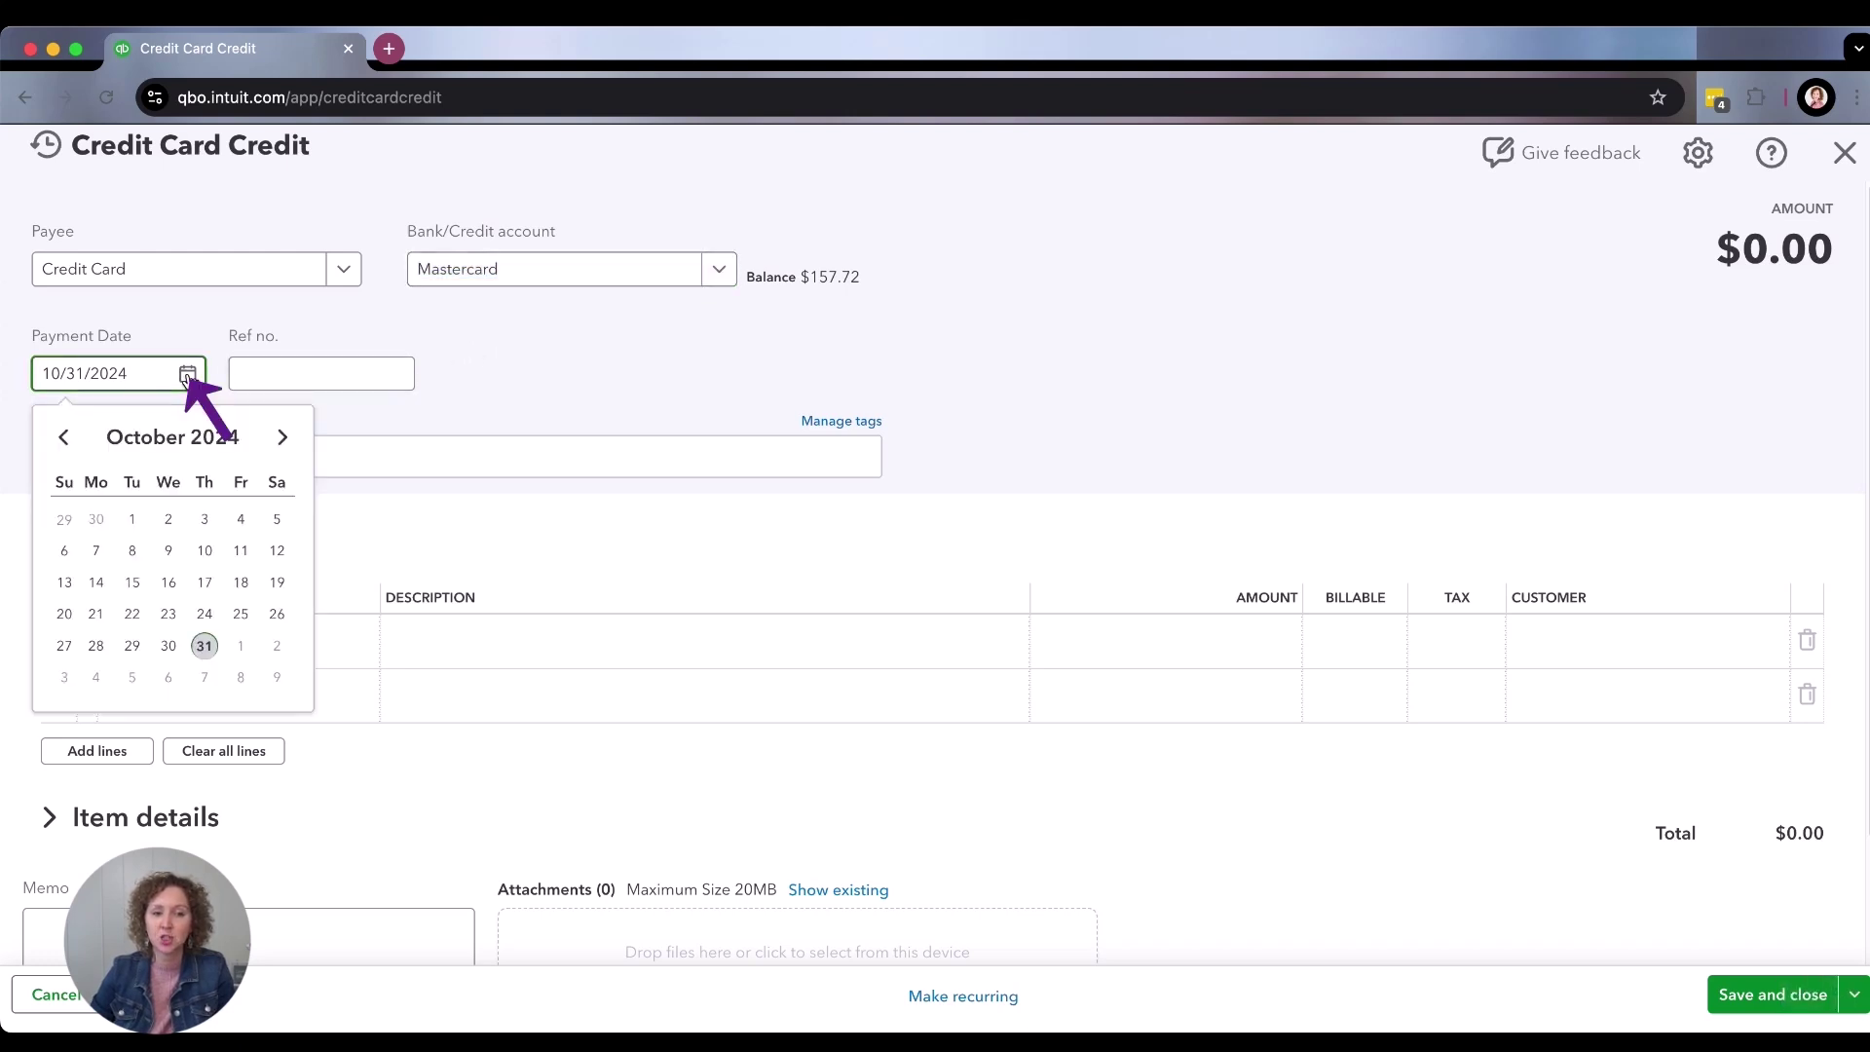
click(188, 376)
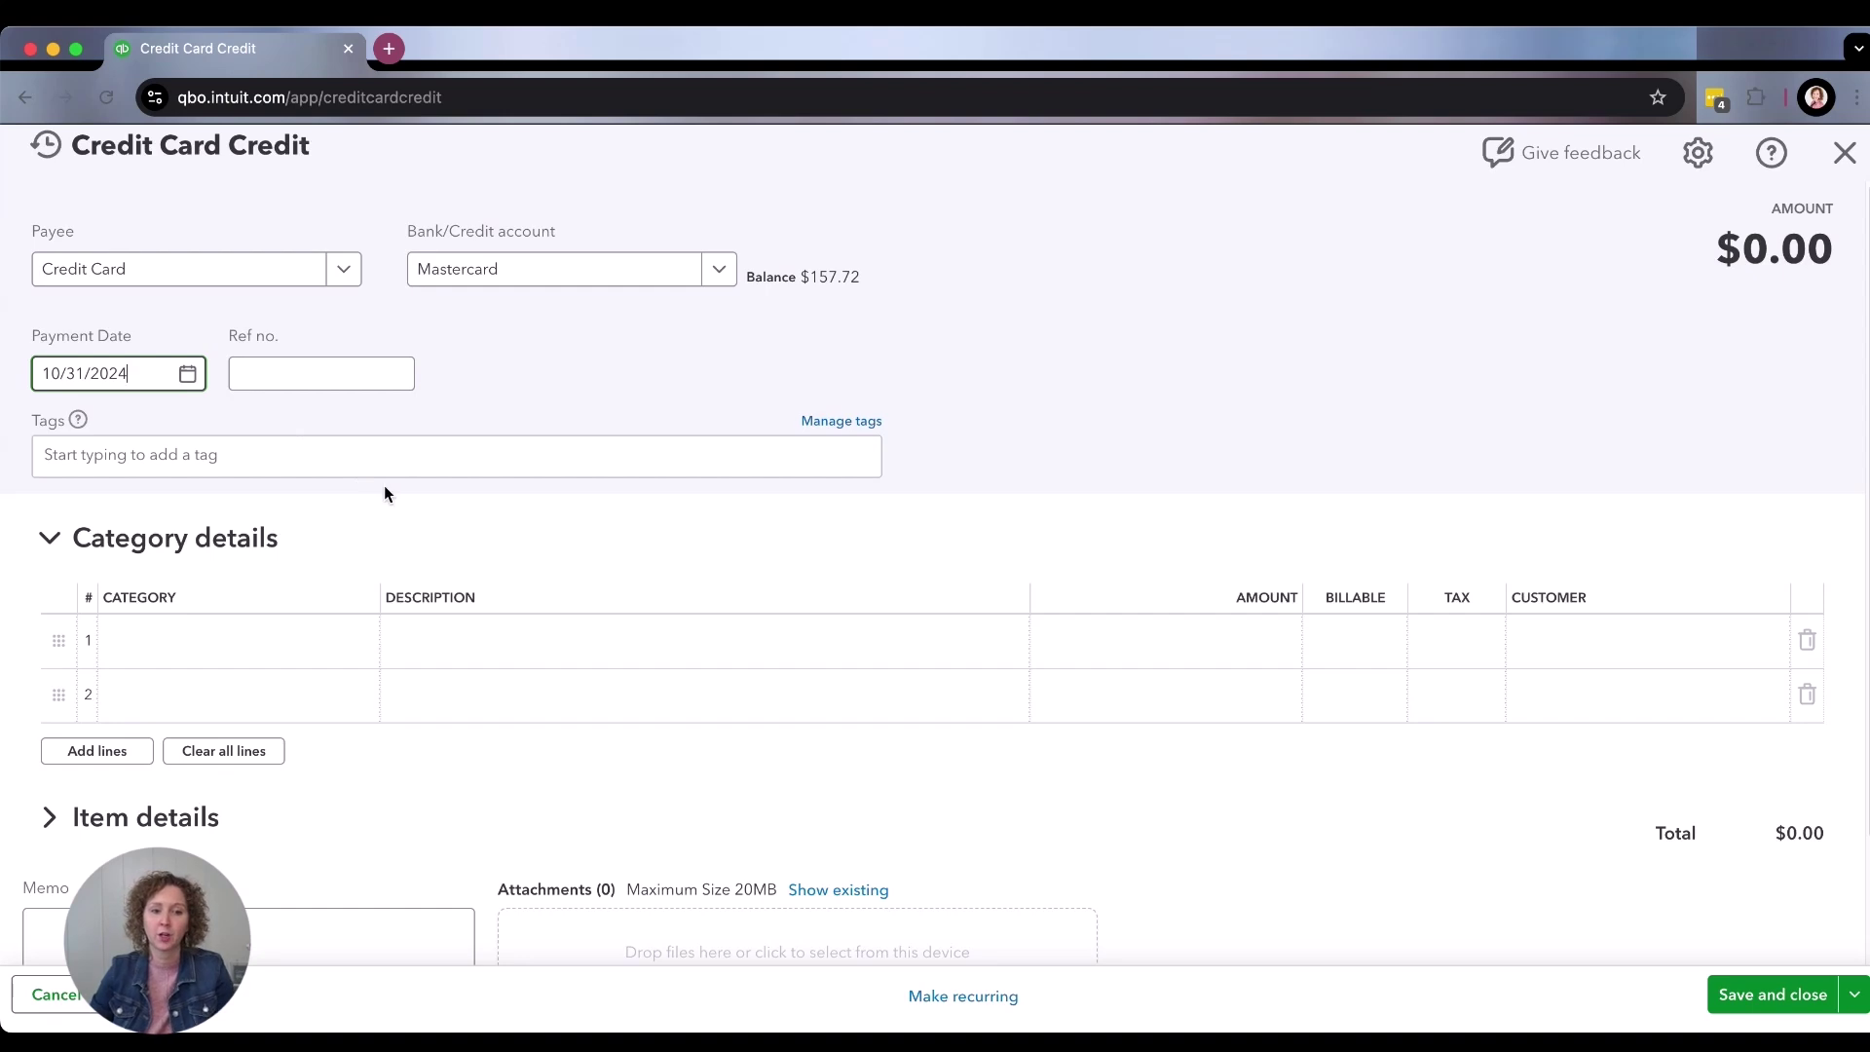
Set the category of the credit card credit's first line to Credit Card Rewards (Non Taxable).
click(340, 621)
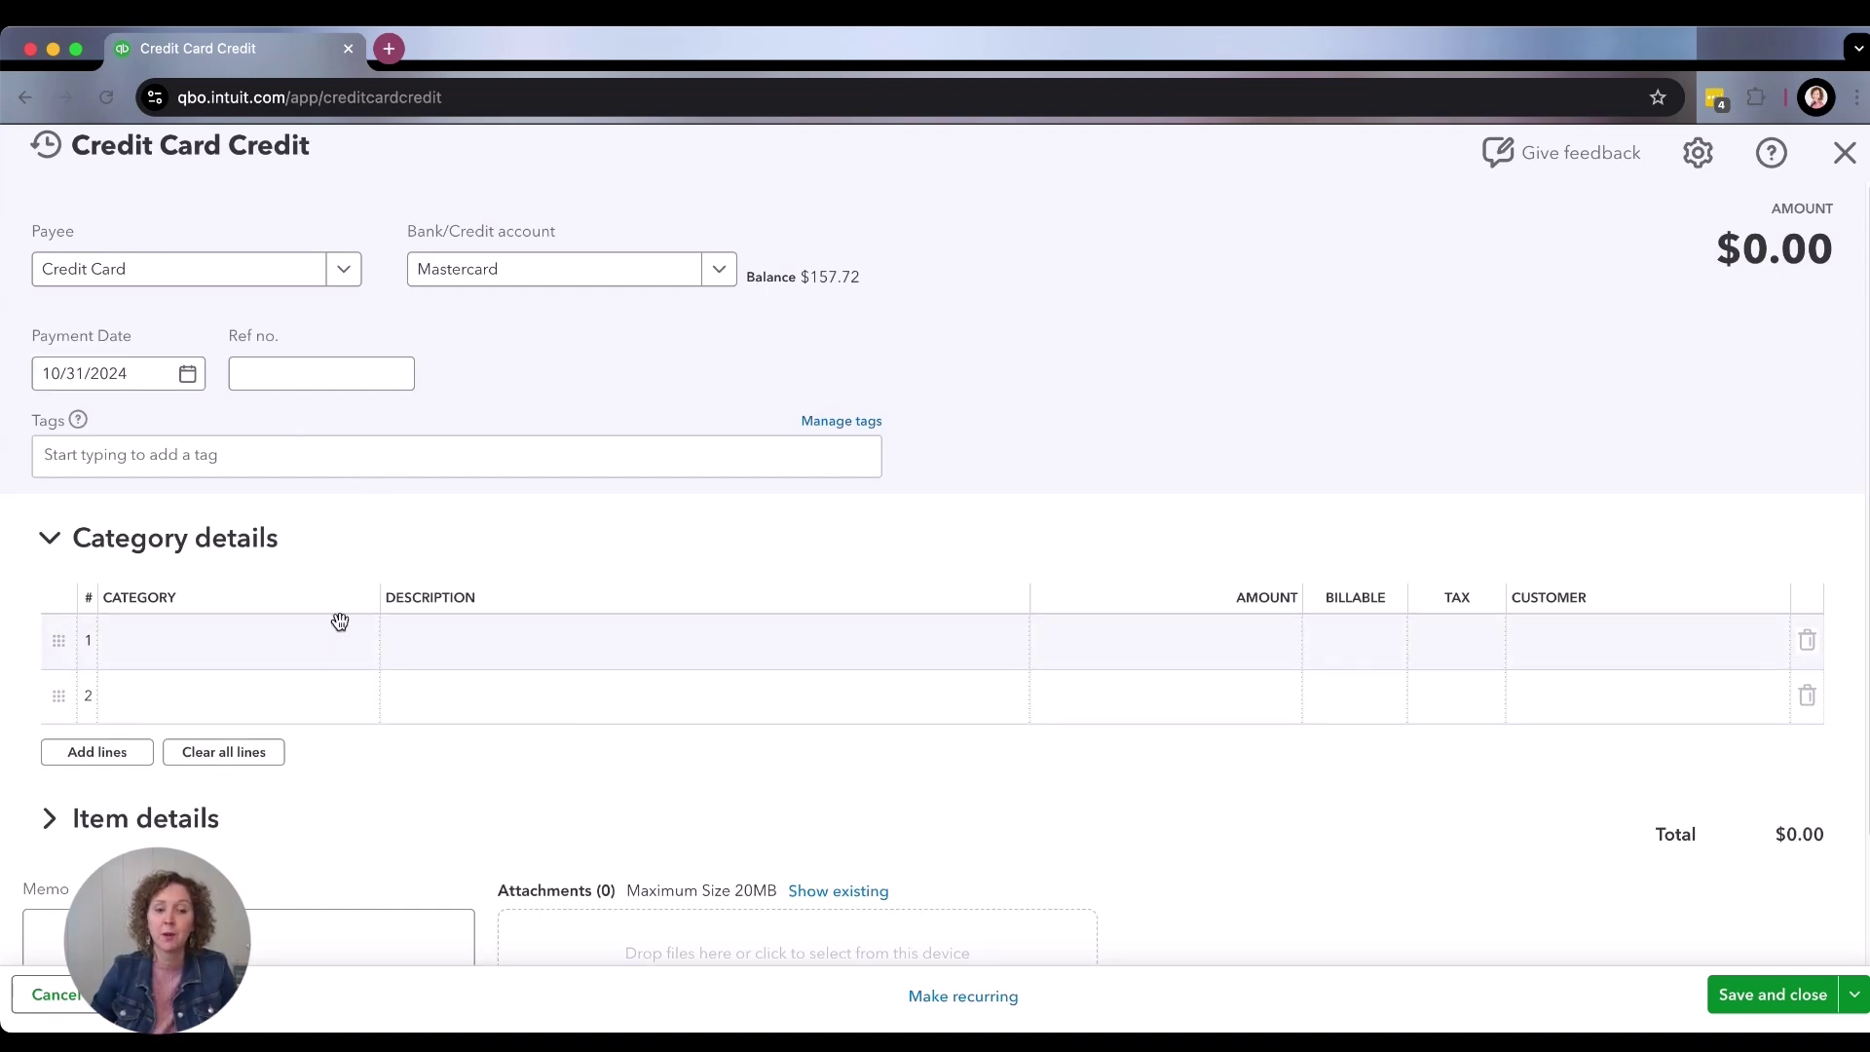
click(340, 623)
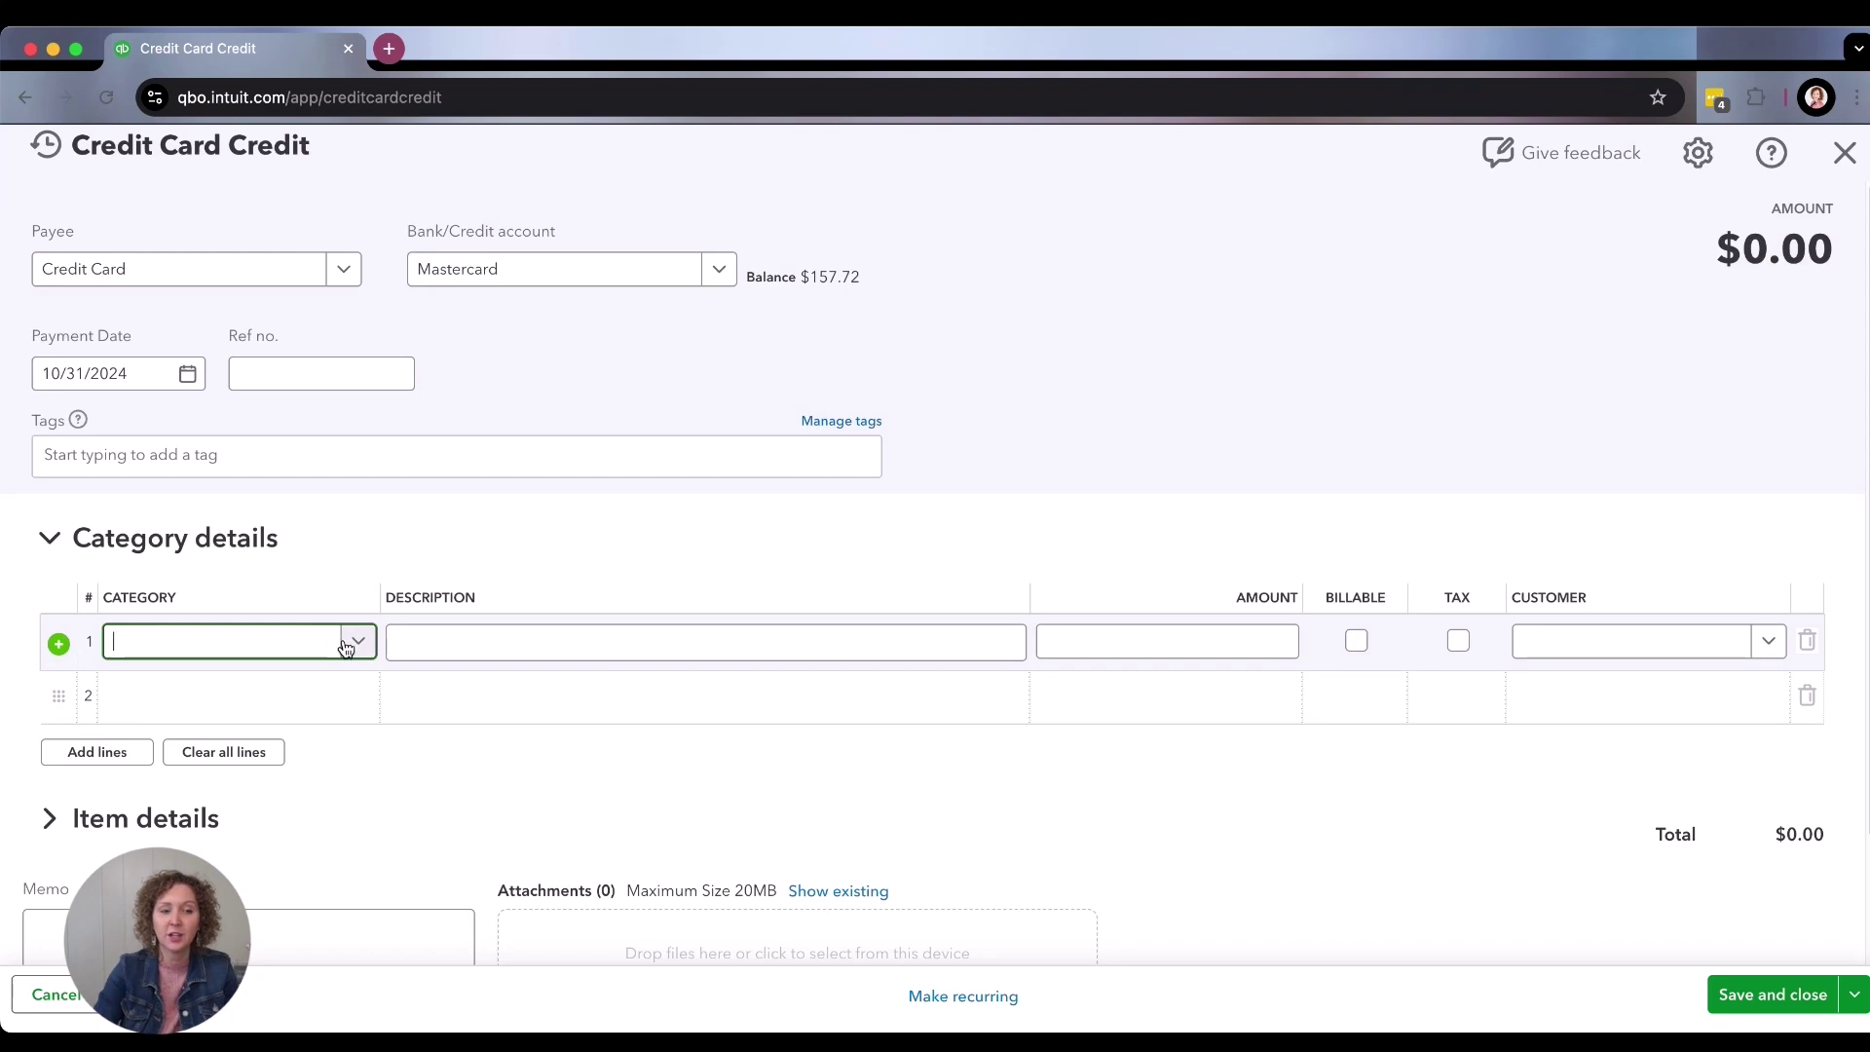
text(credit)
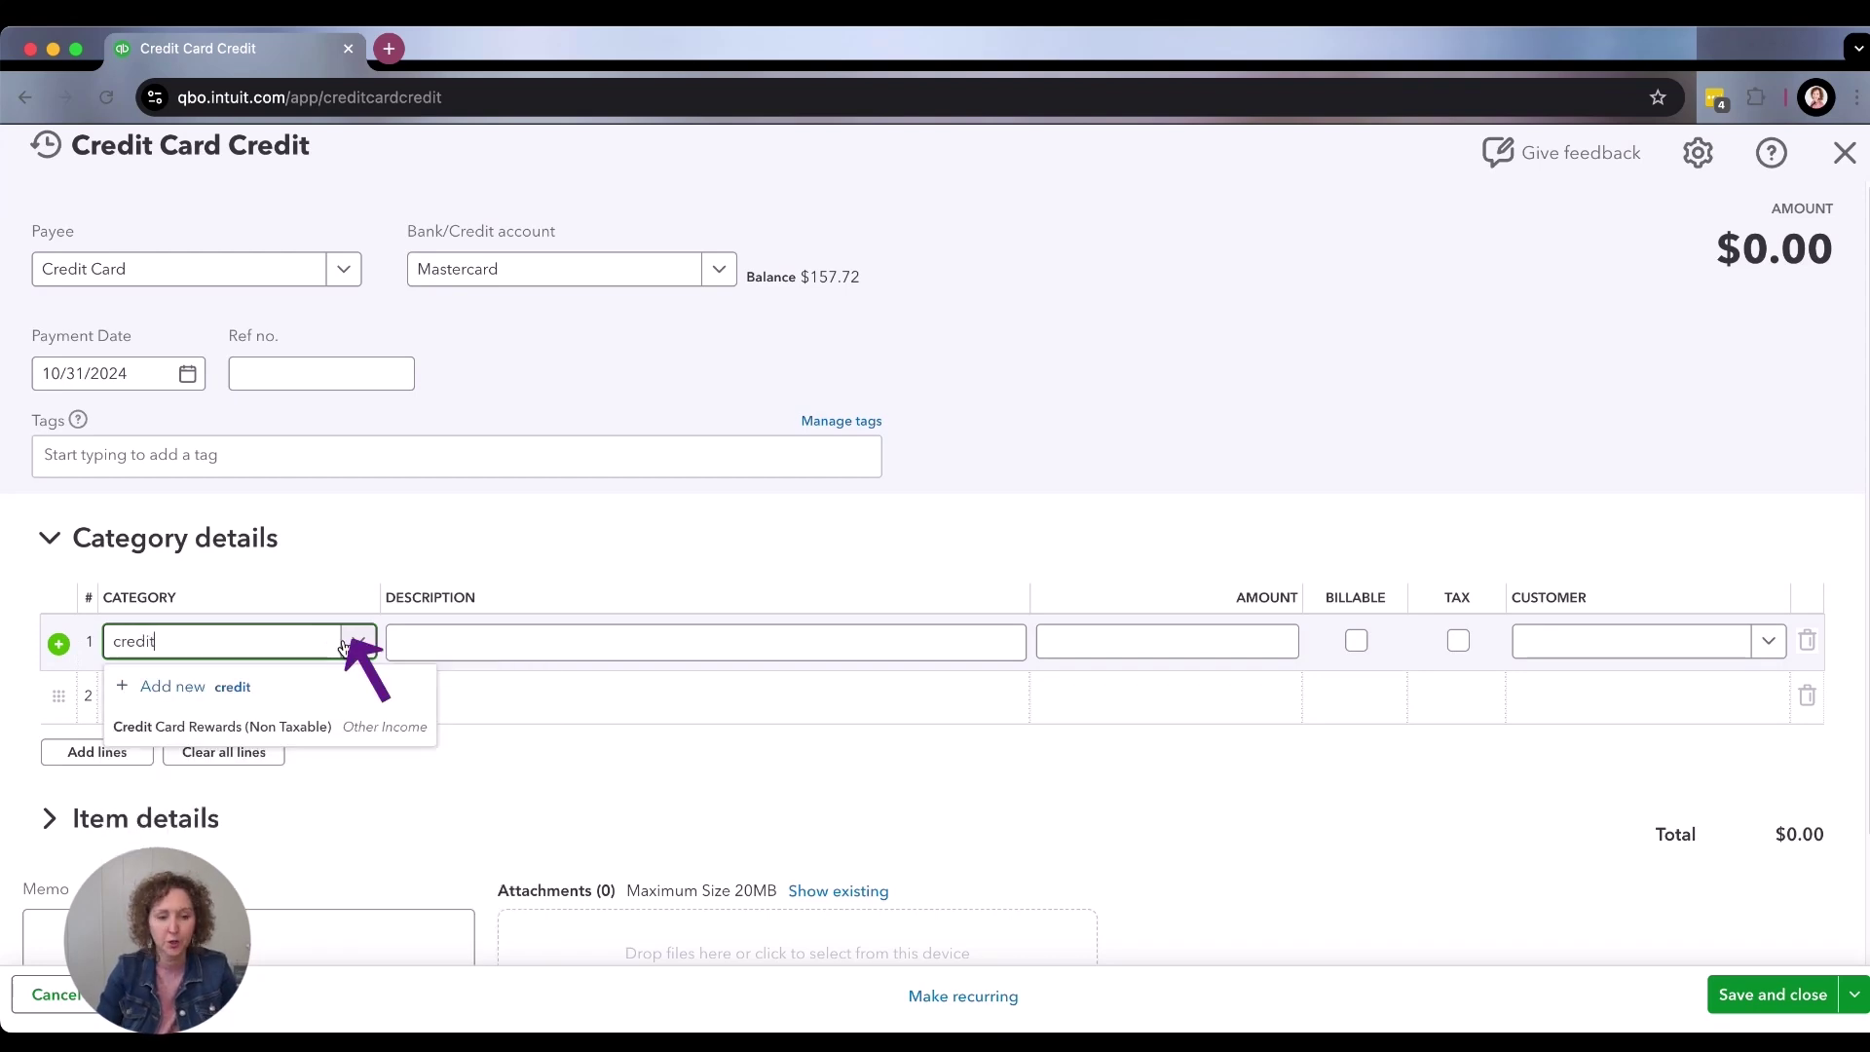
click(411, 722)
Enter 12.58 as the rewards line's amount, then save and close the credit card credit.
click(1196, 633)
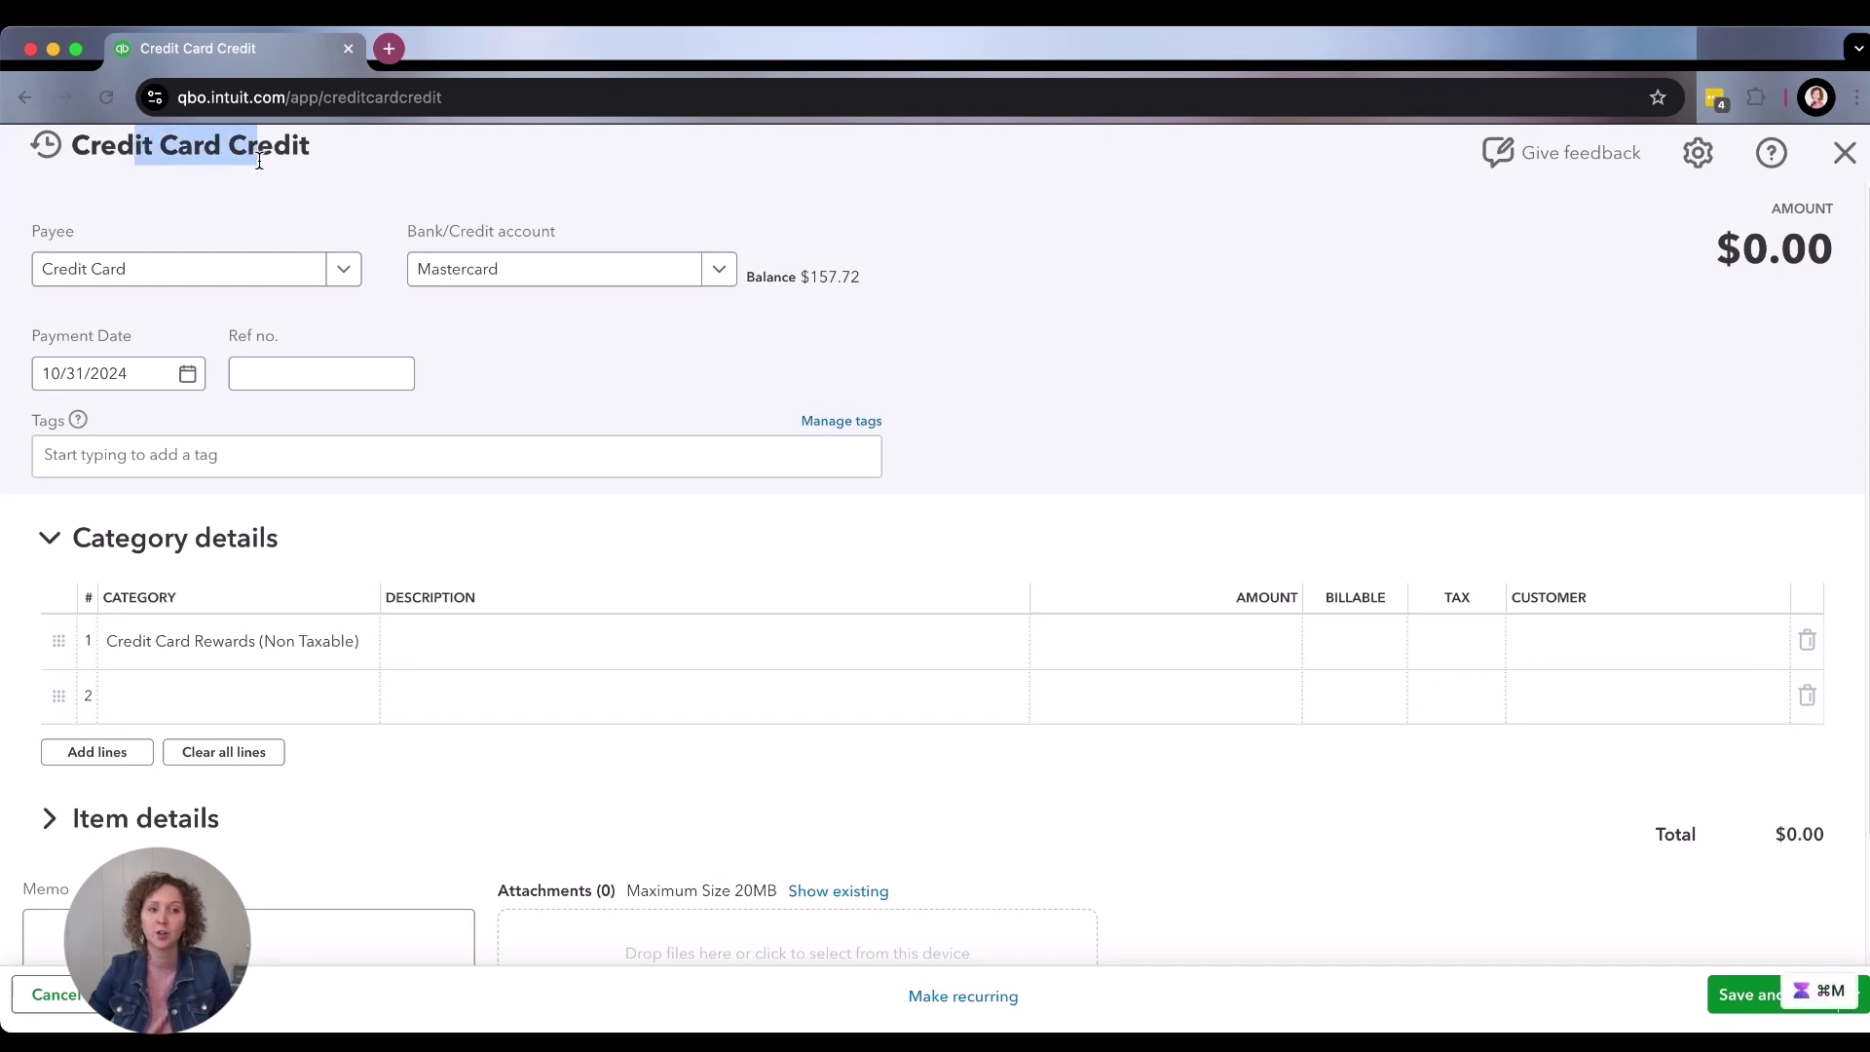
click(1195, 679)
click(1200, 652)
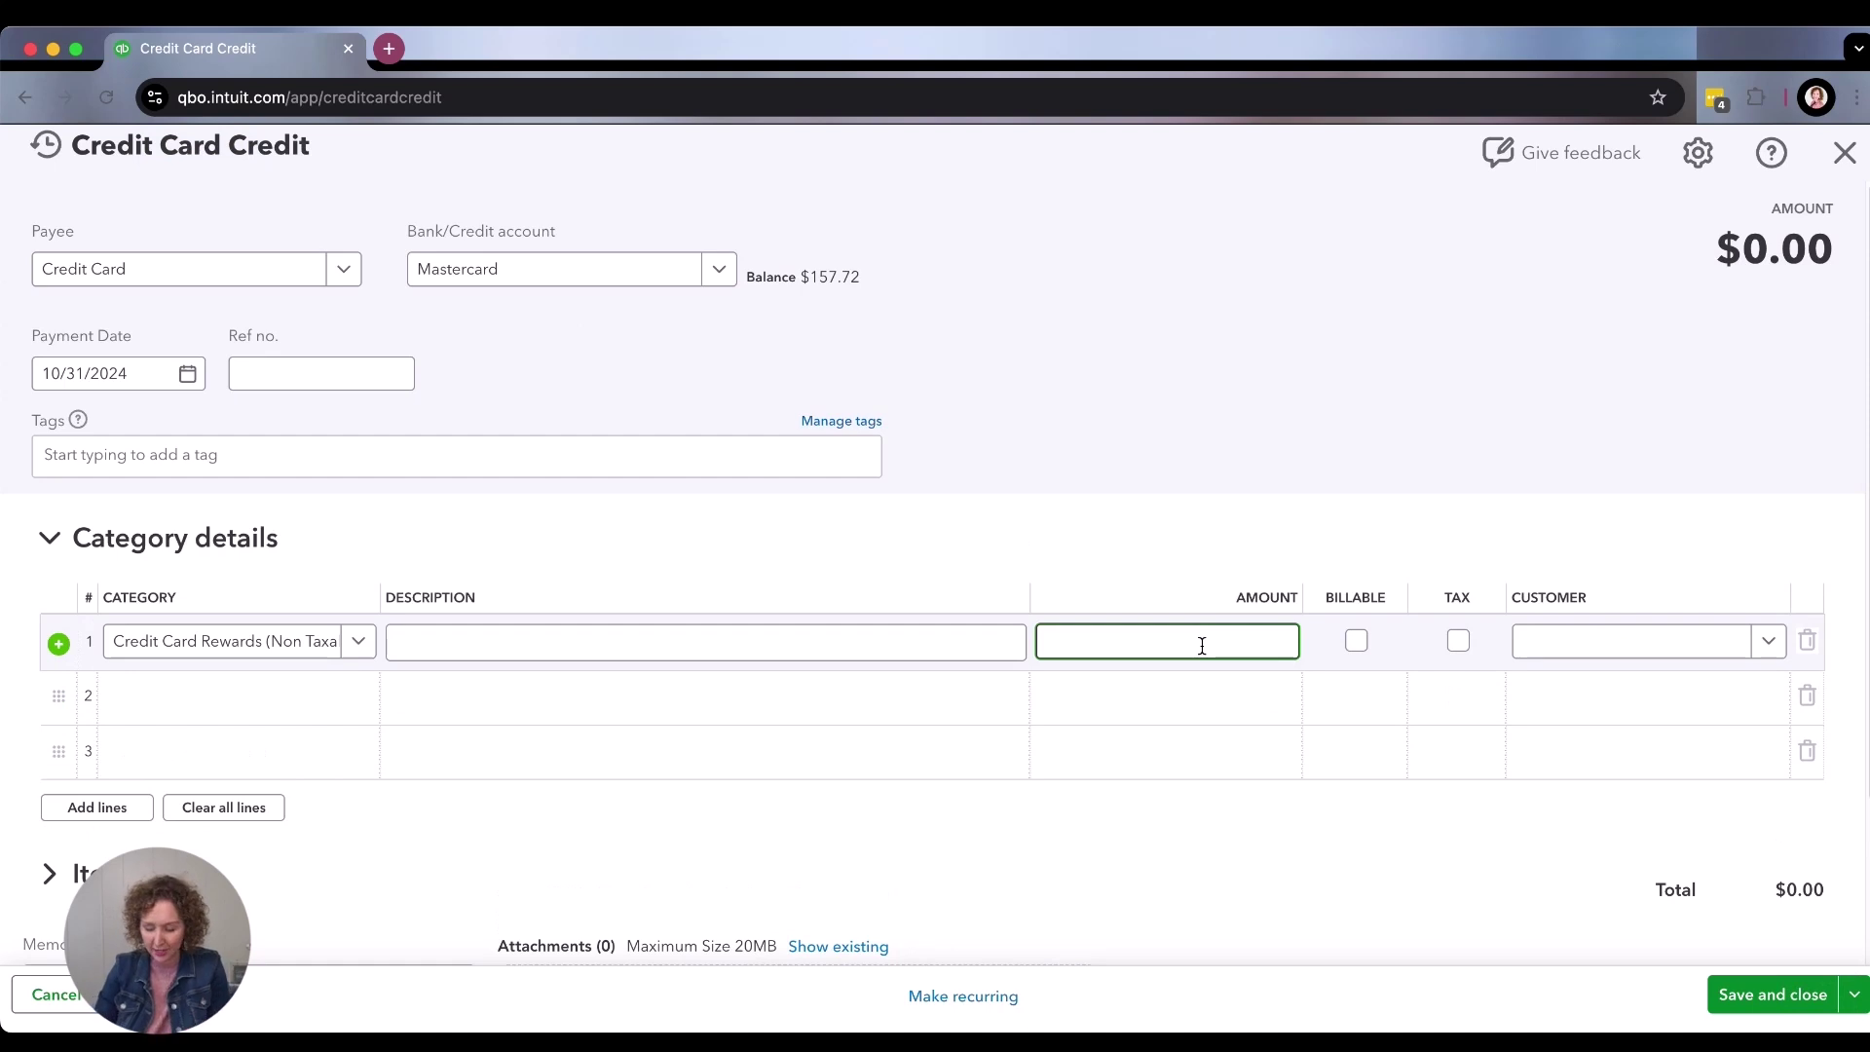
text(1)
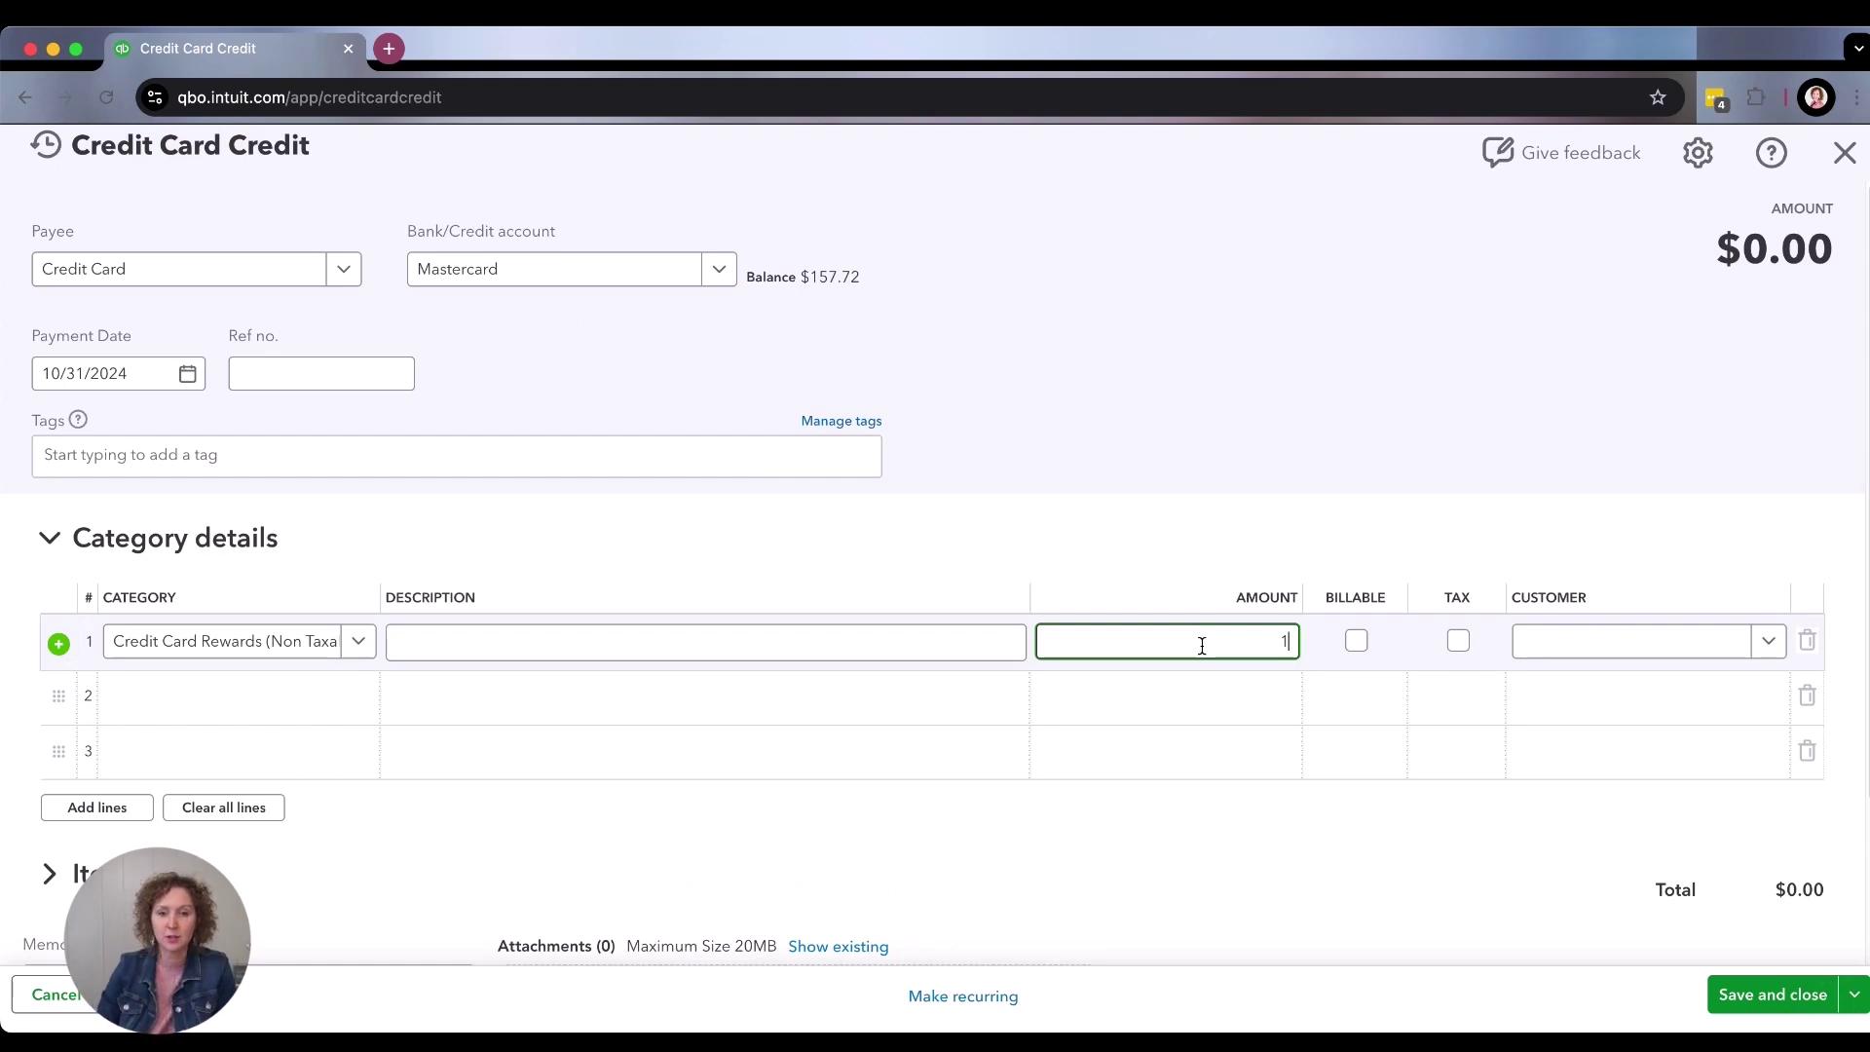
text(2.58)
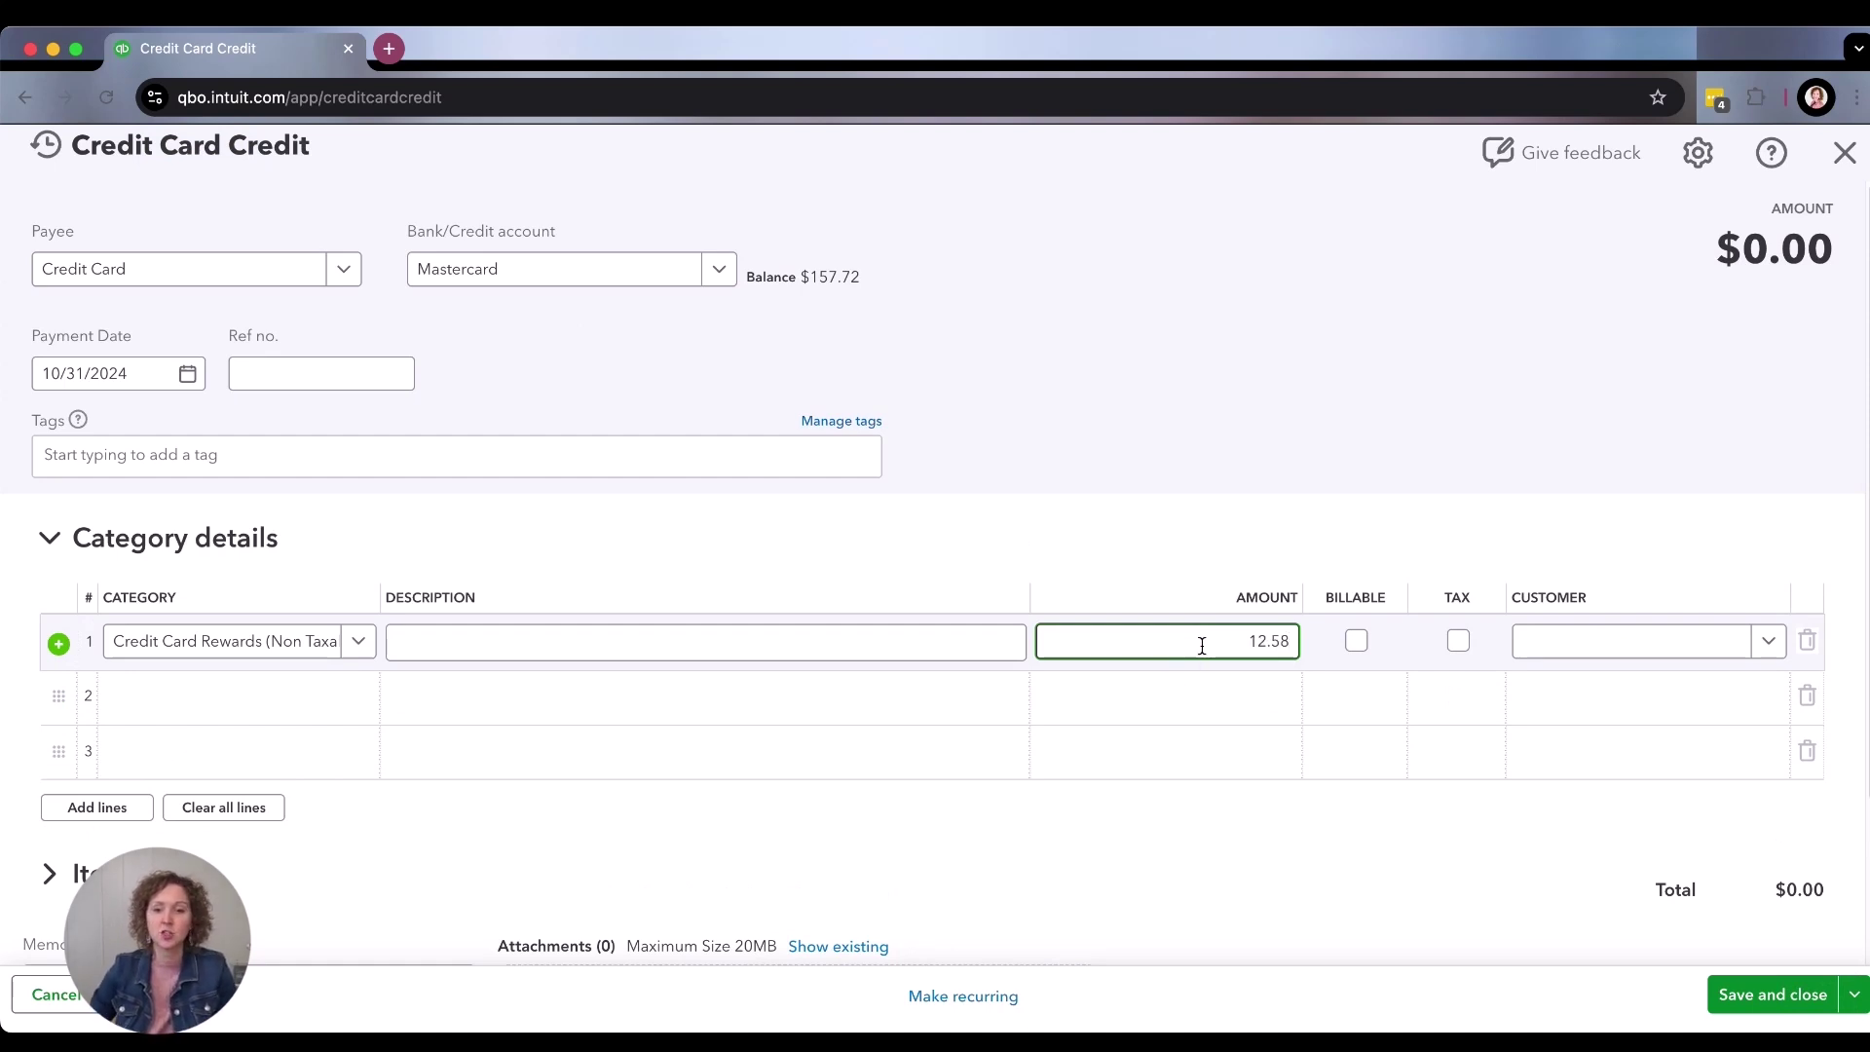
click(1749, 986)
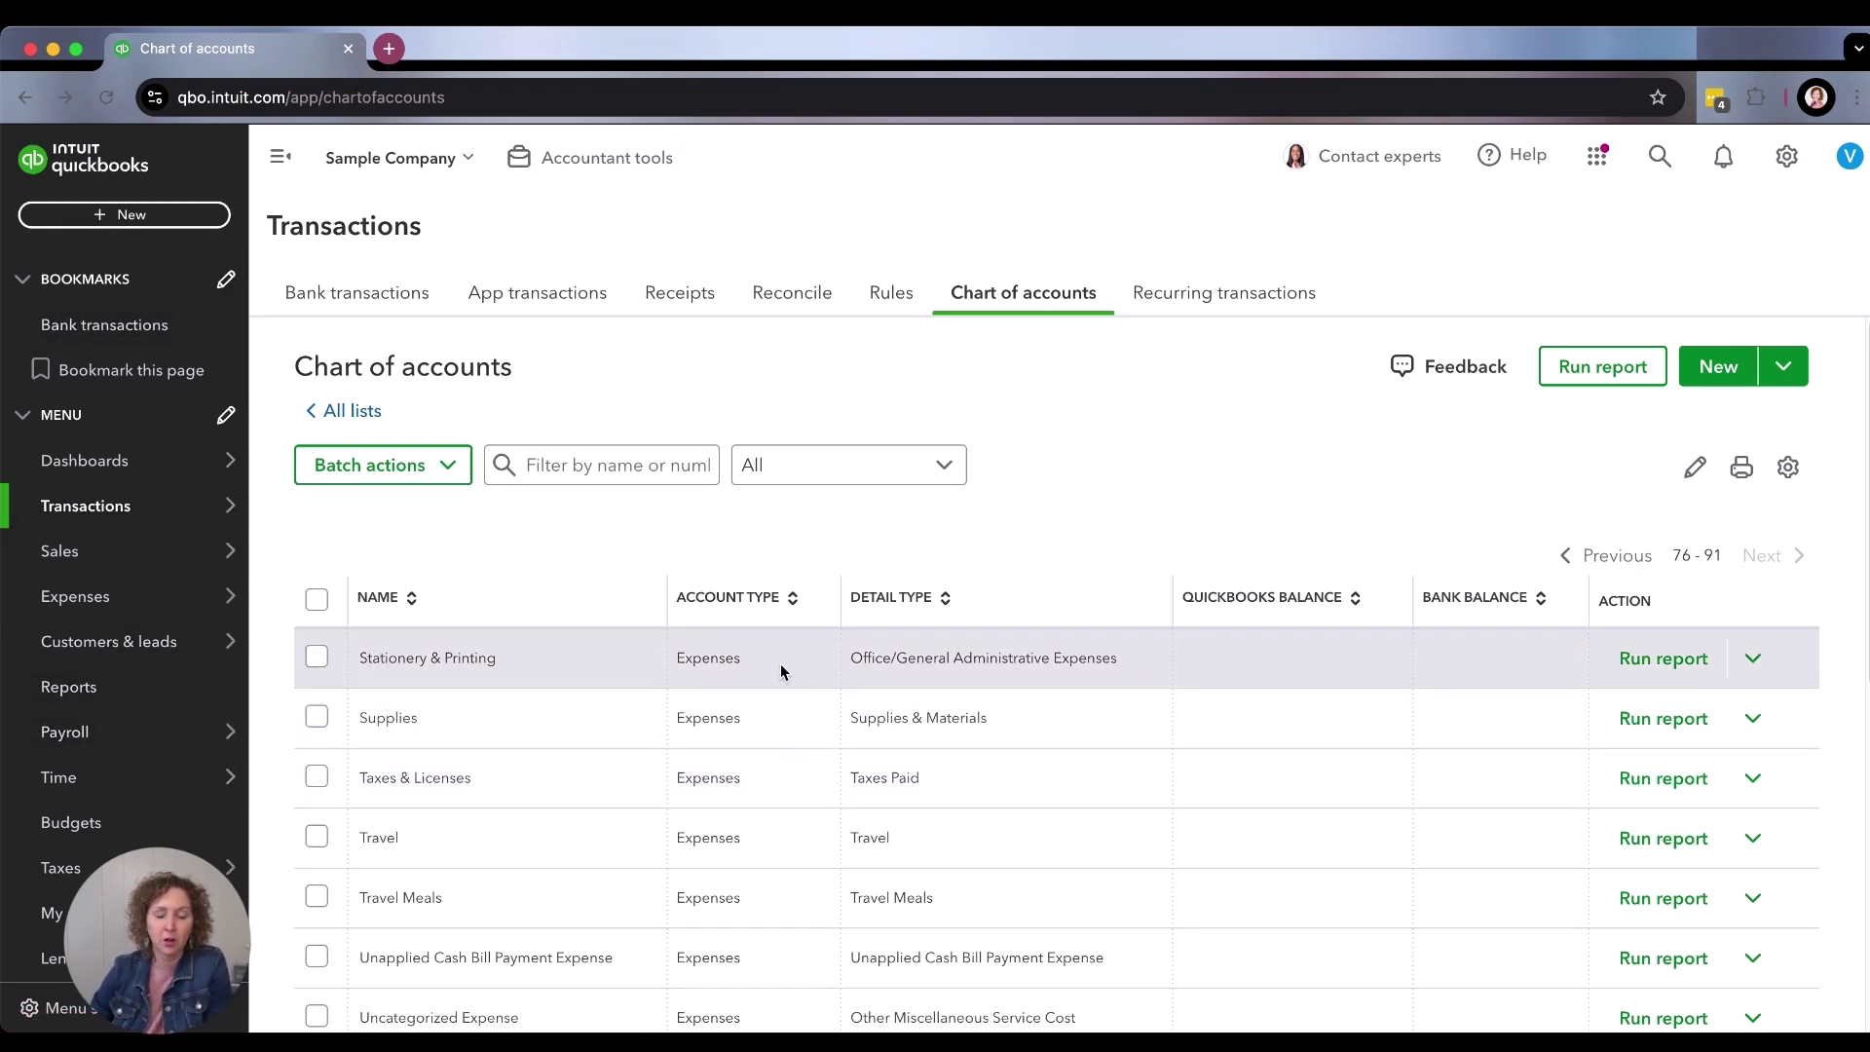
Return to the first page of the chart of accounts and open the Mastercard register to check the rewards credit.
click(1612, 555)
scroll(1362, 593, down, 5)
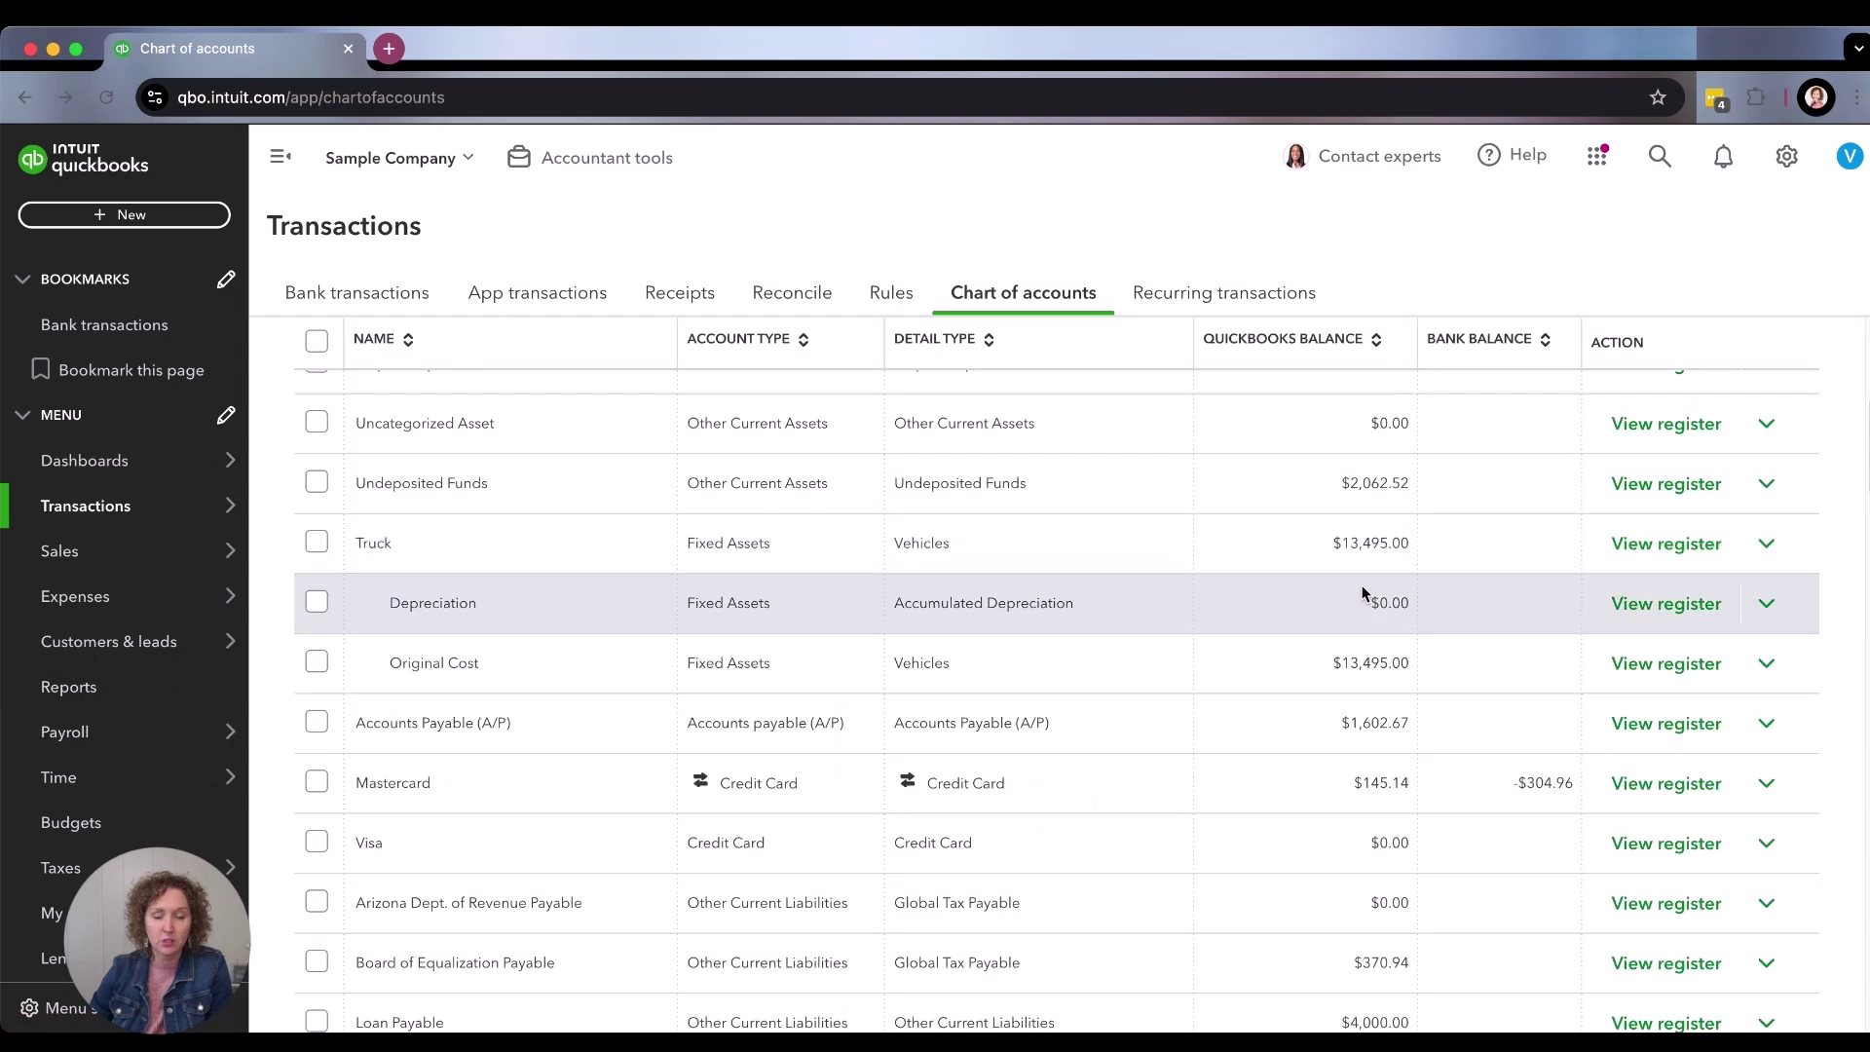
scroll(735, 718, up, 5)
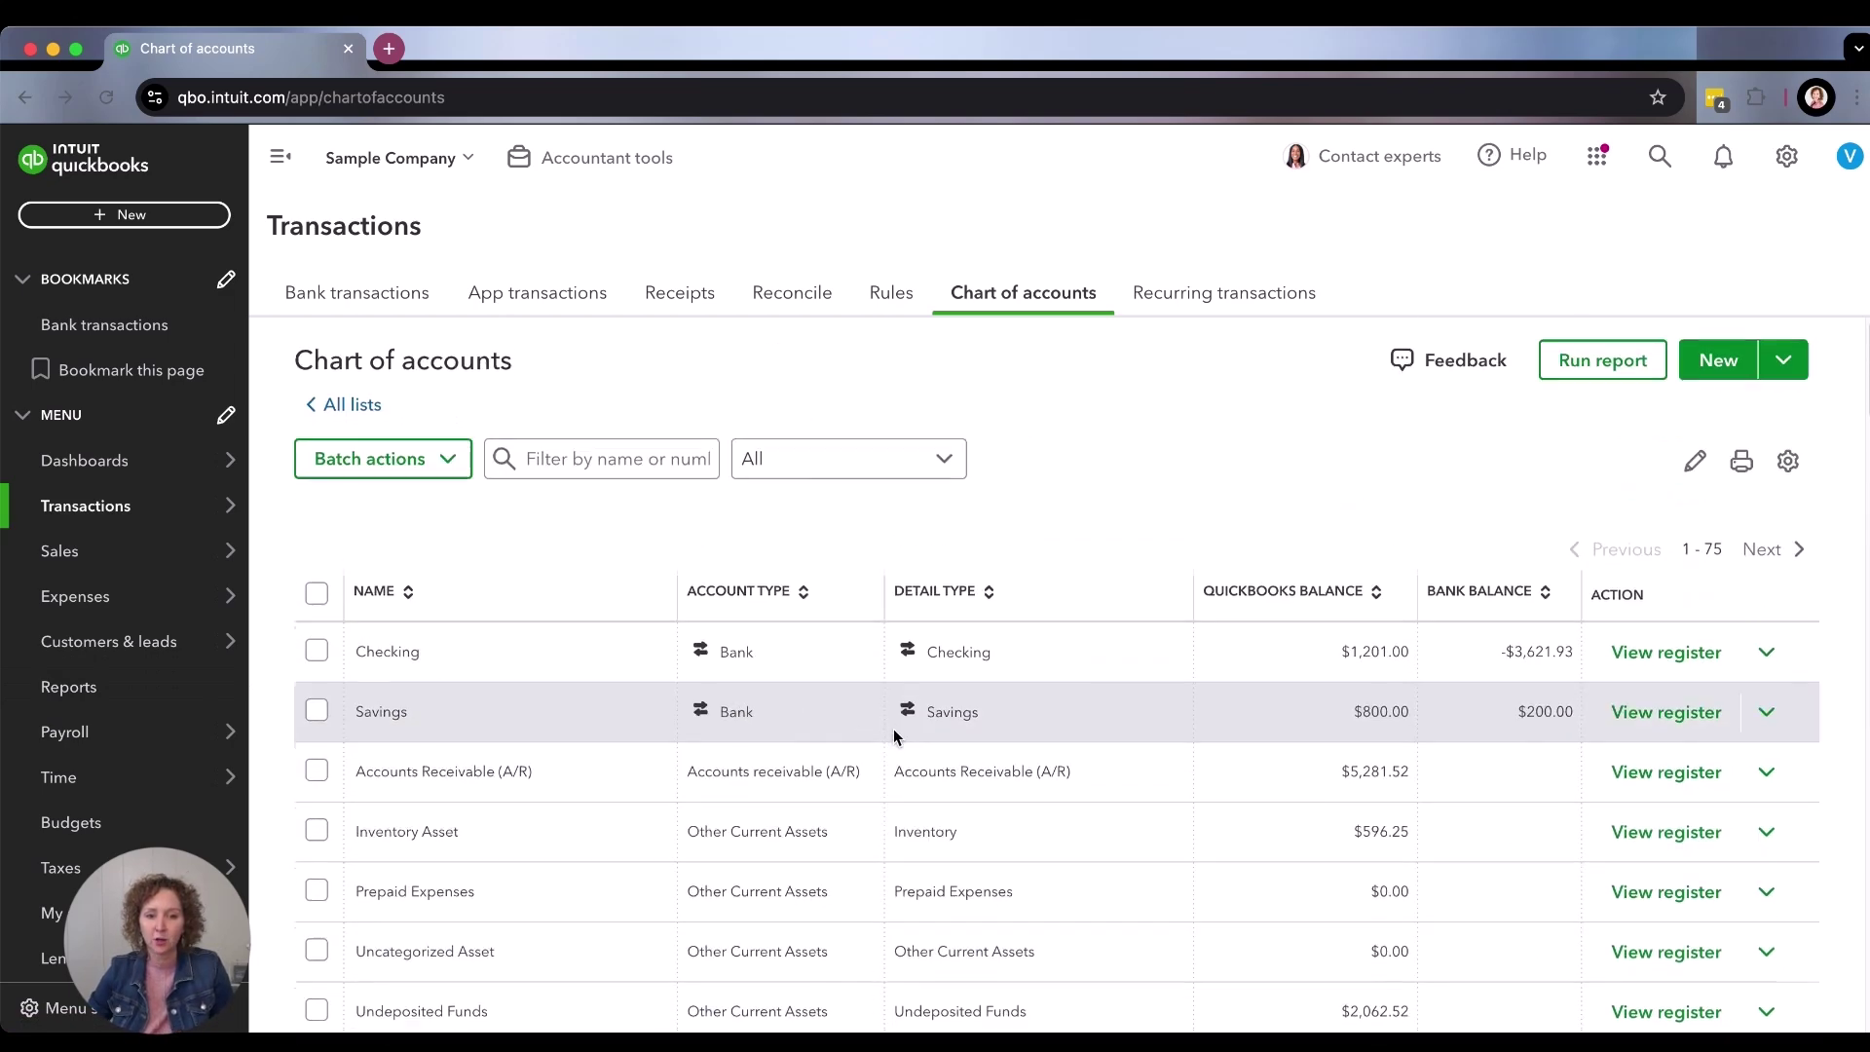
scroll(894, 737, down, 5)
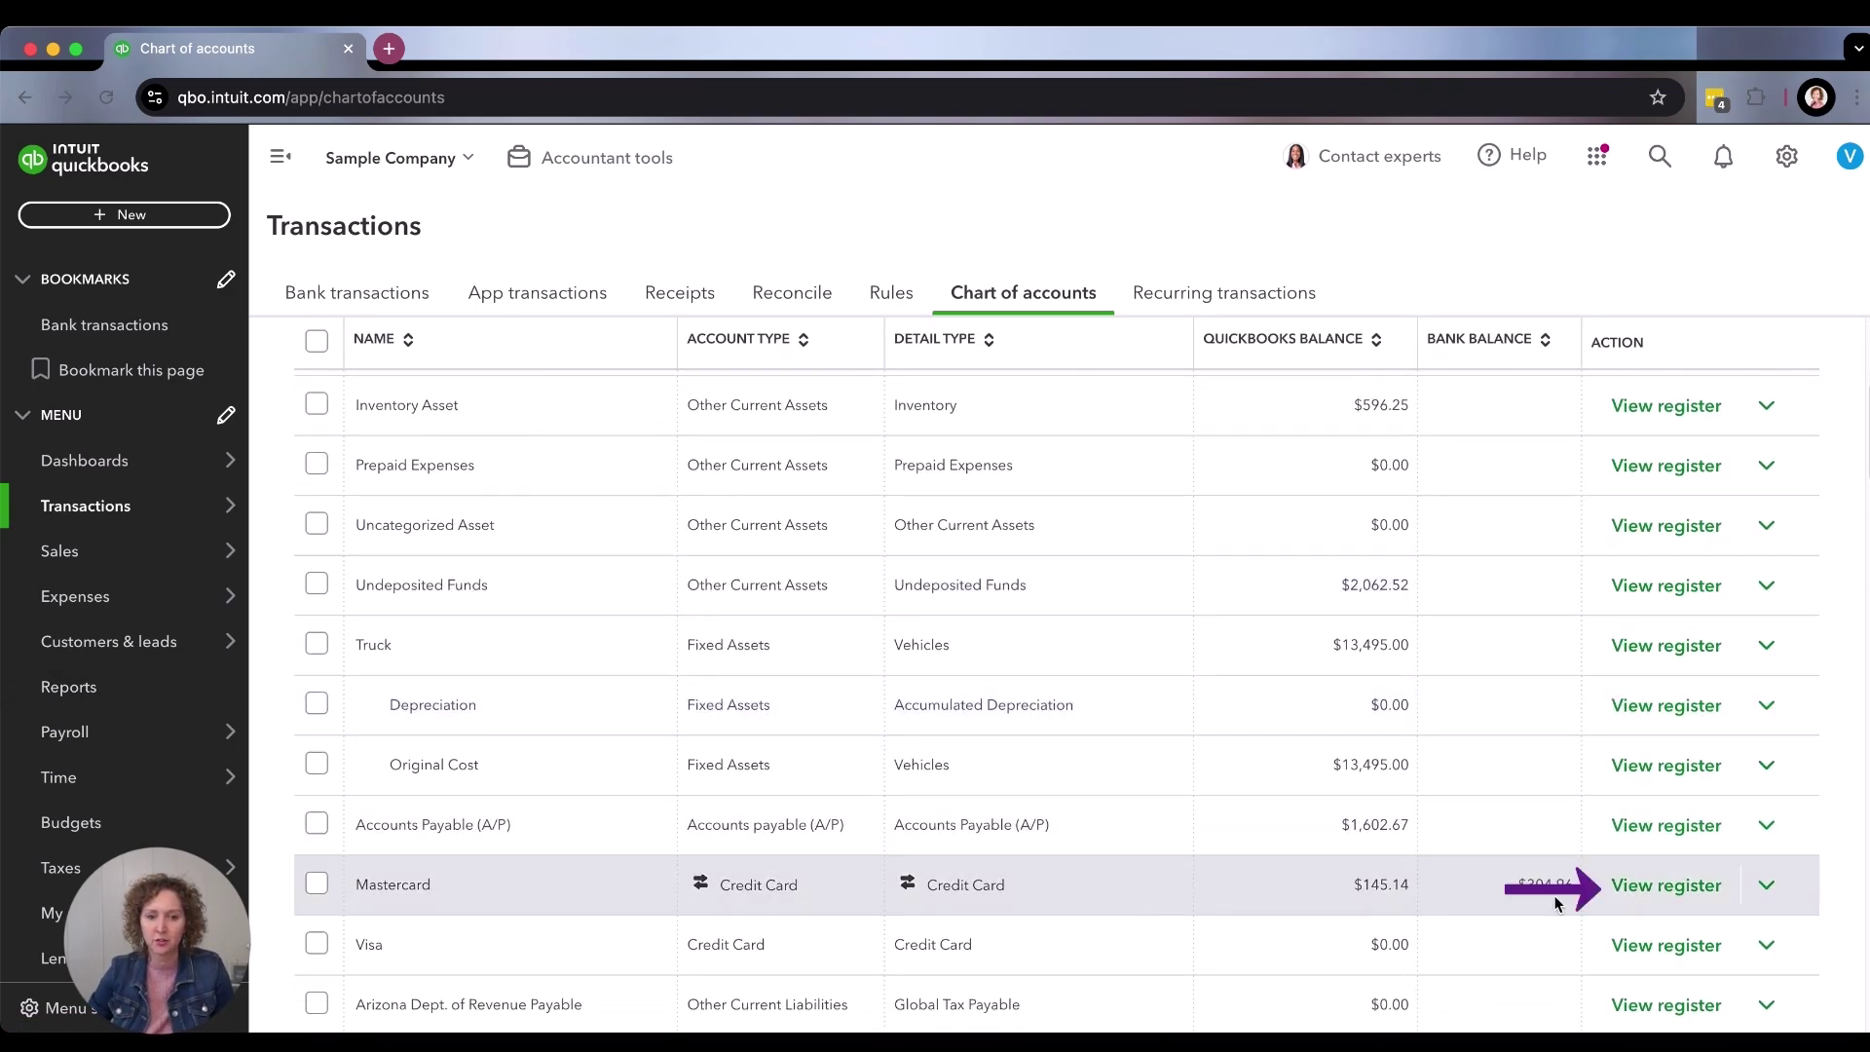
click(1647, 885)
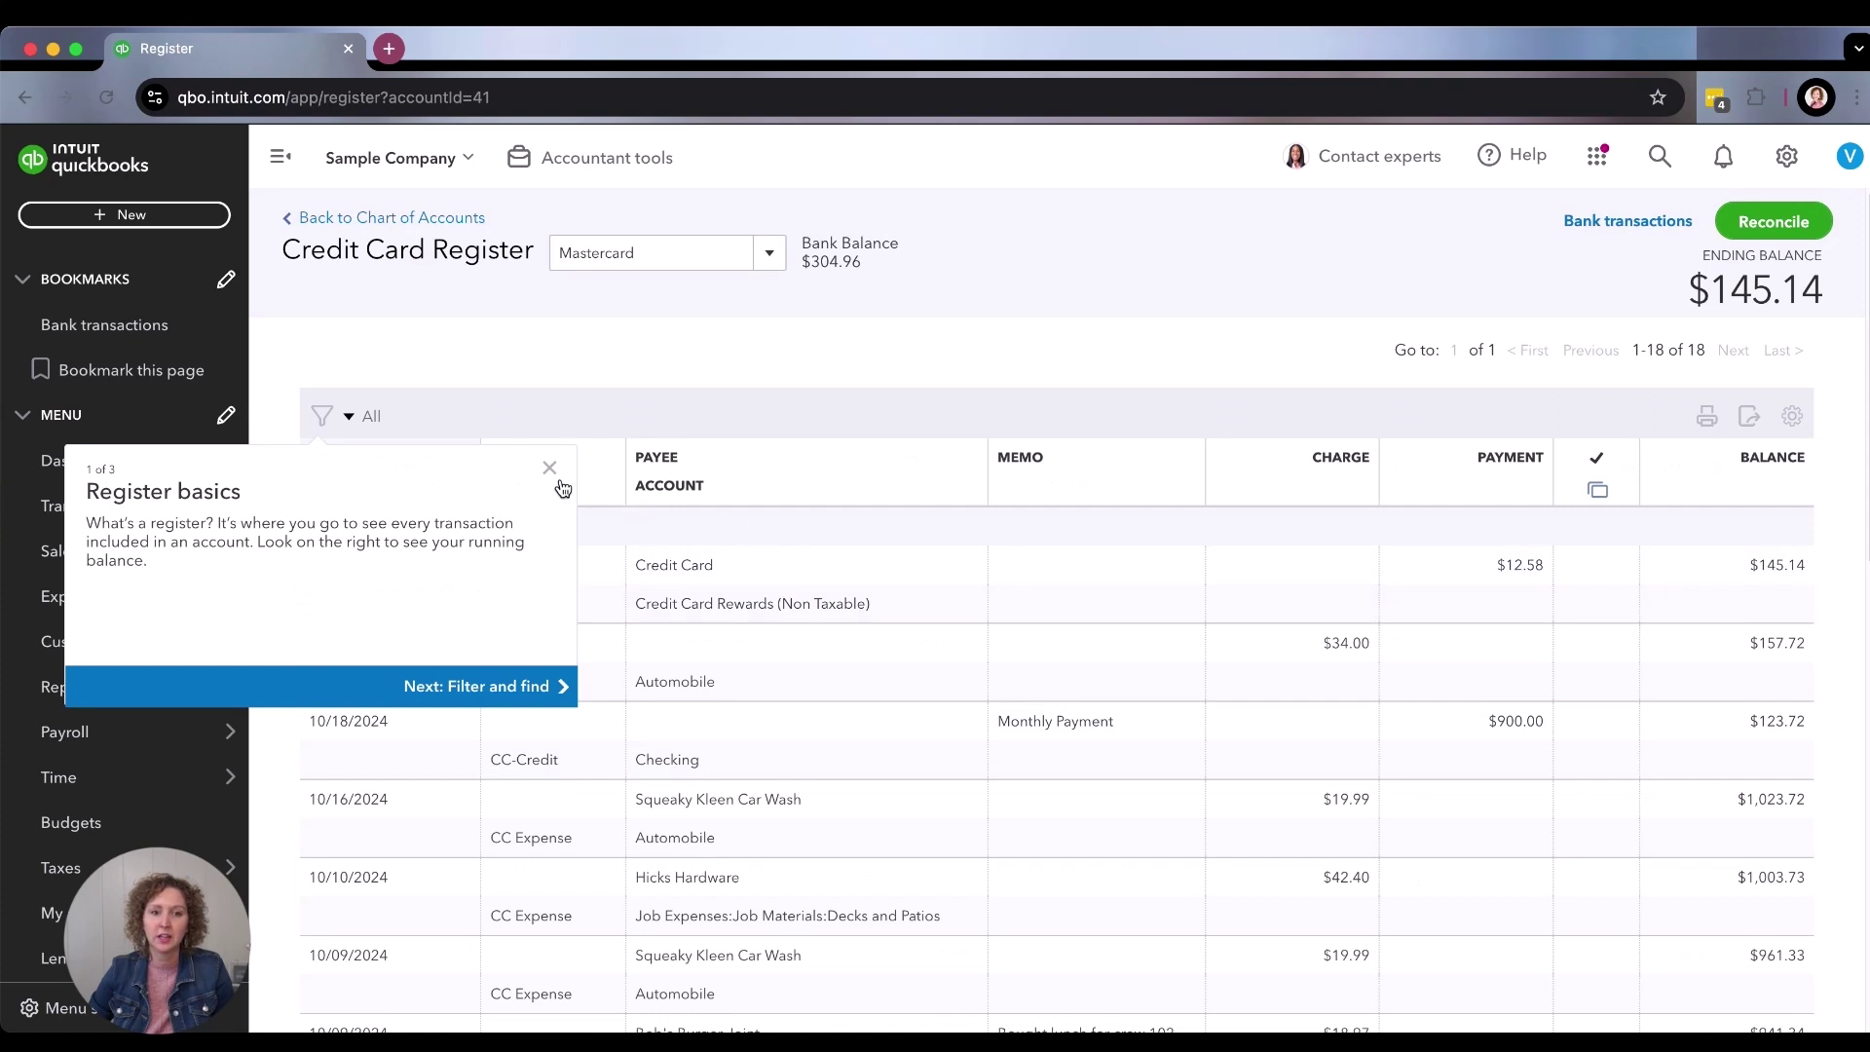
click(552, 470)
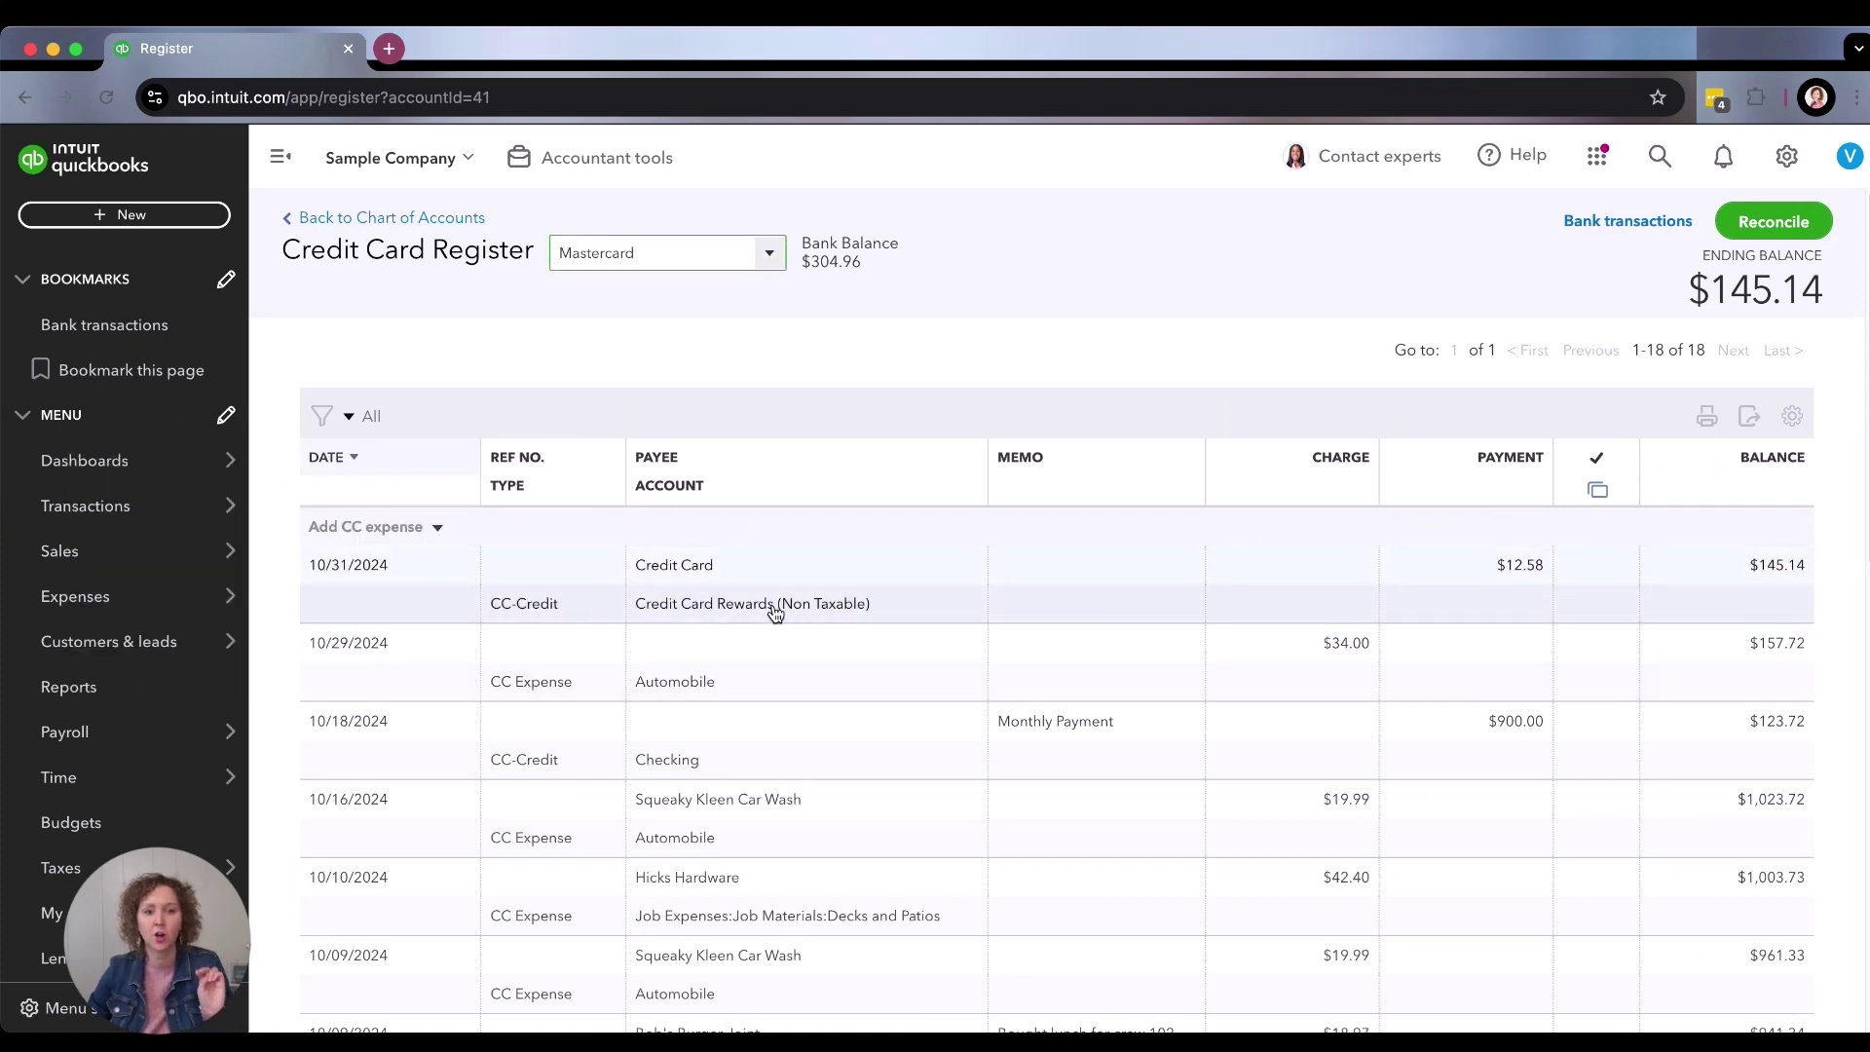
Run the Profit and Loss report and examine the Credit Card Rewards (Non Taxable) line under Other Income.
click(155, 699)
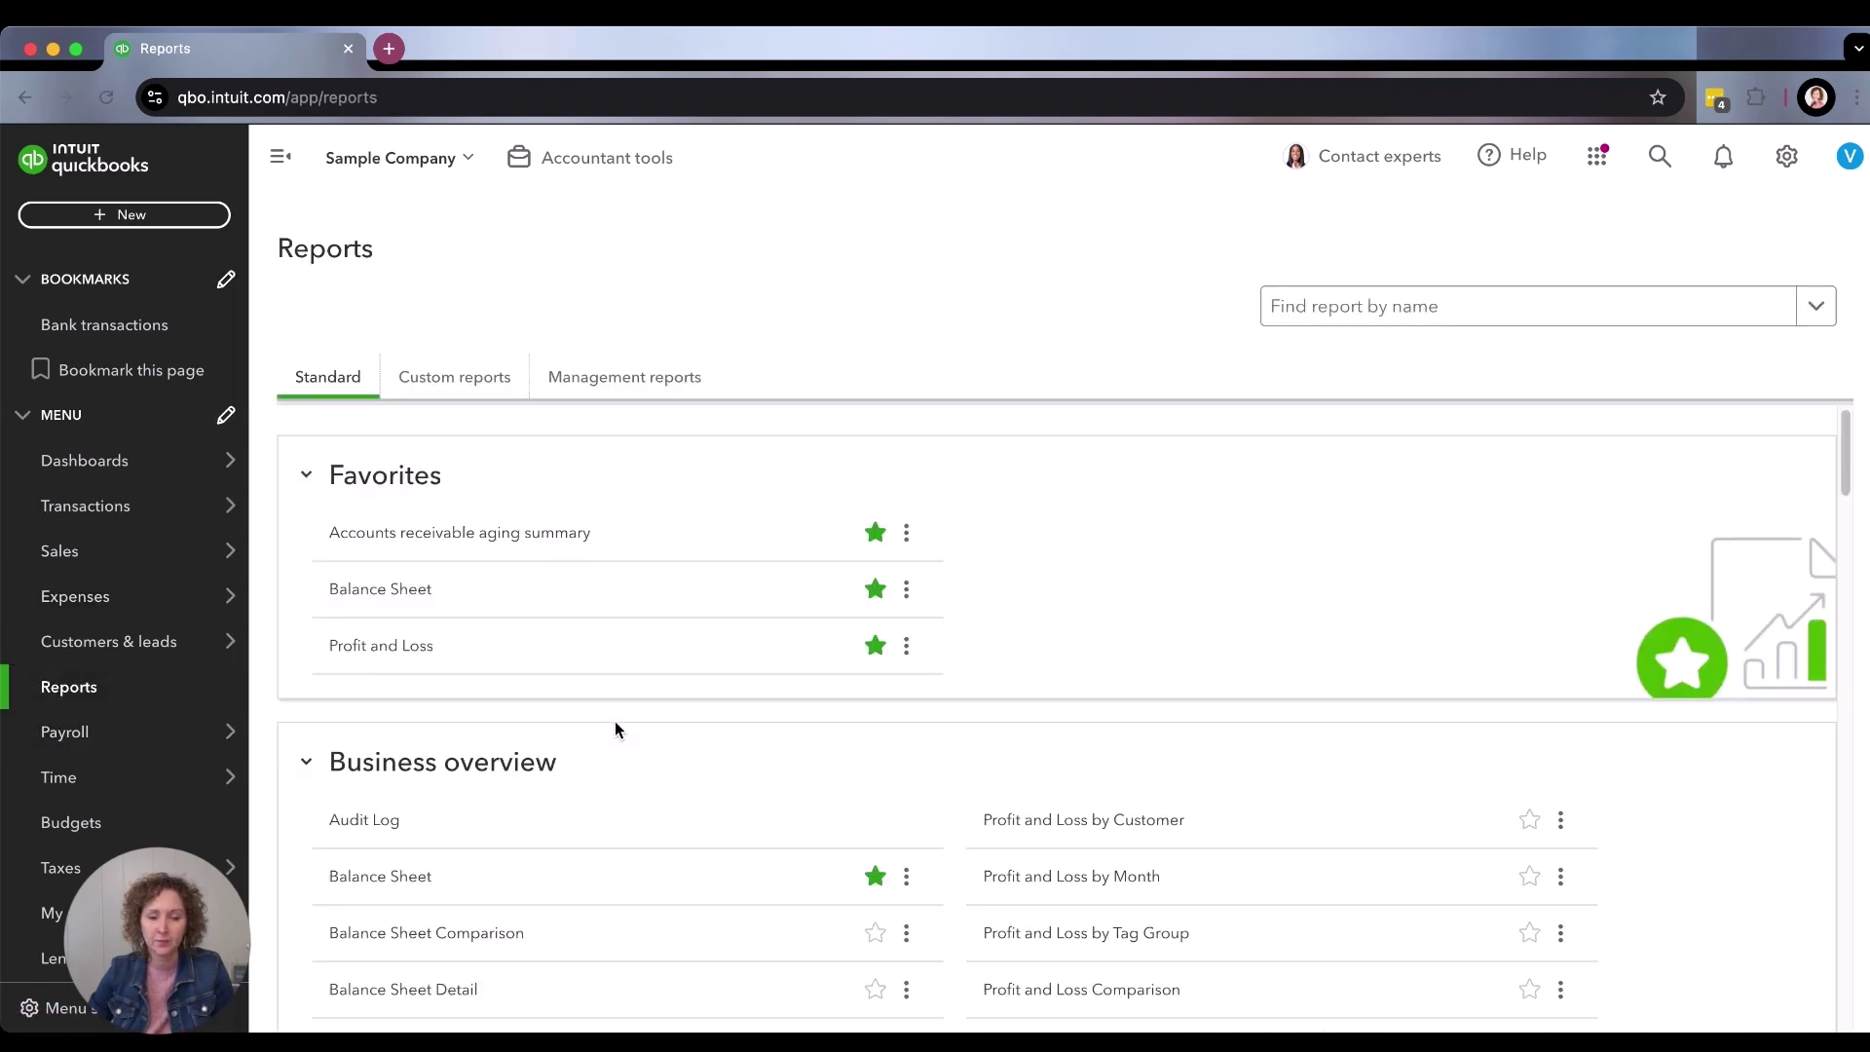
click(359, 644)
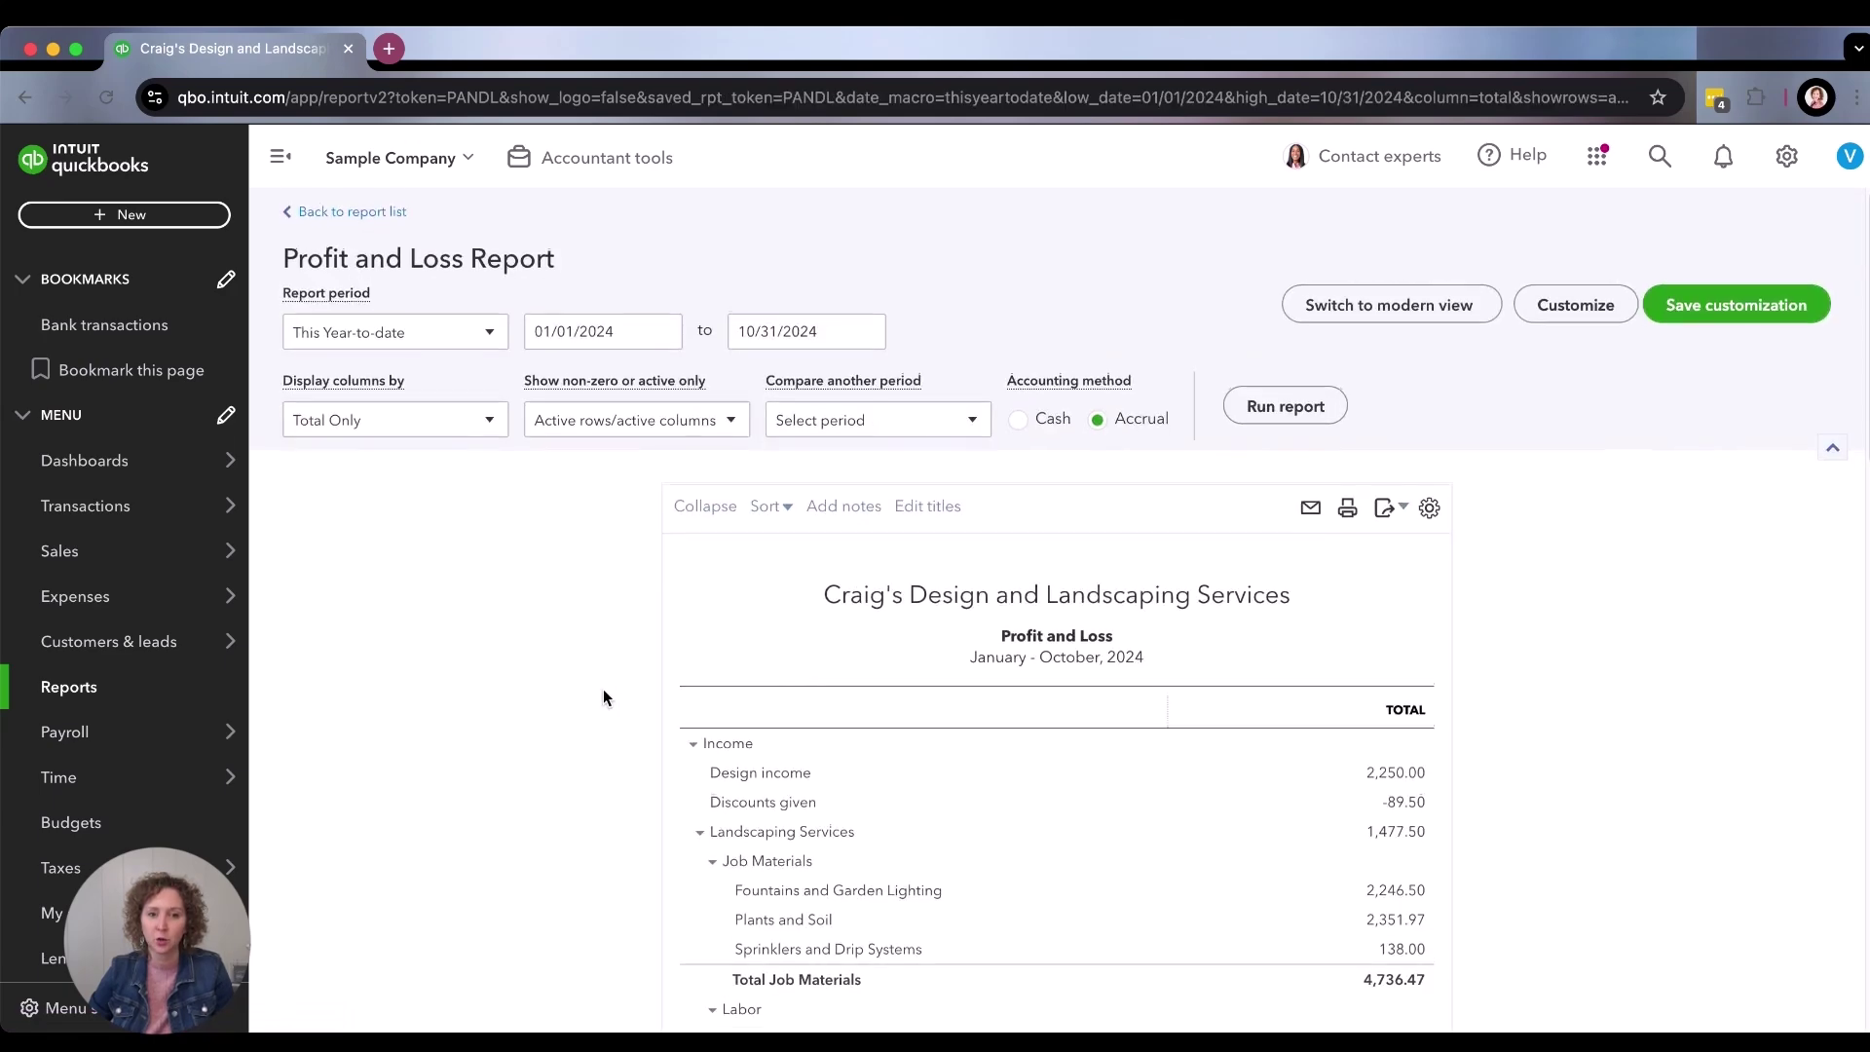
scroll(604, 697, down, 10)
scroll(927, 742, down, 8)
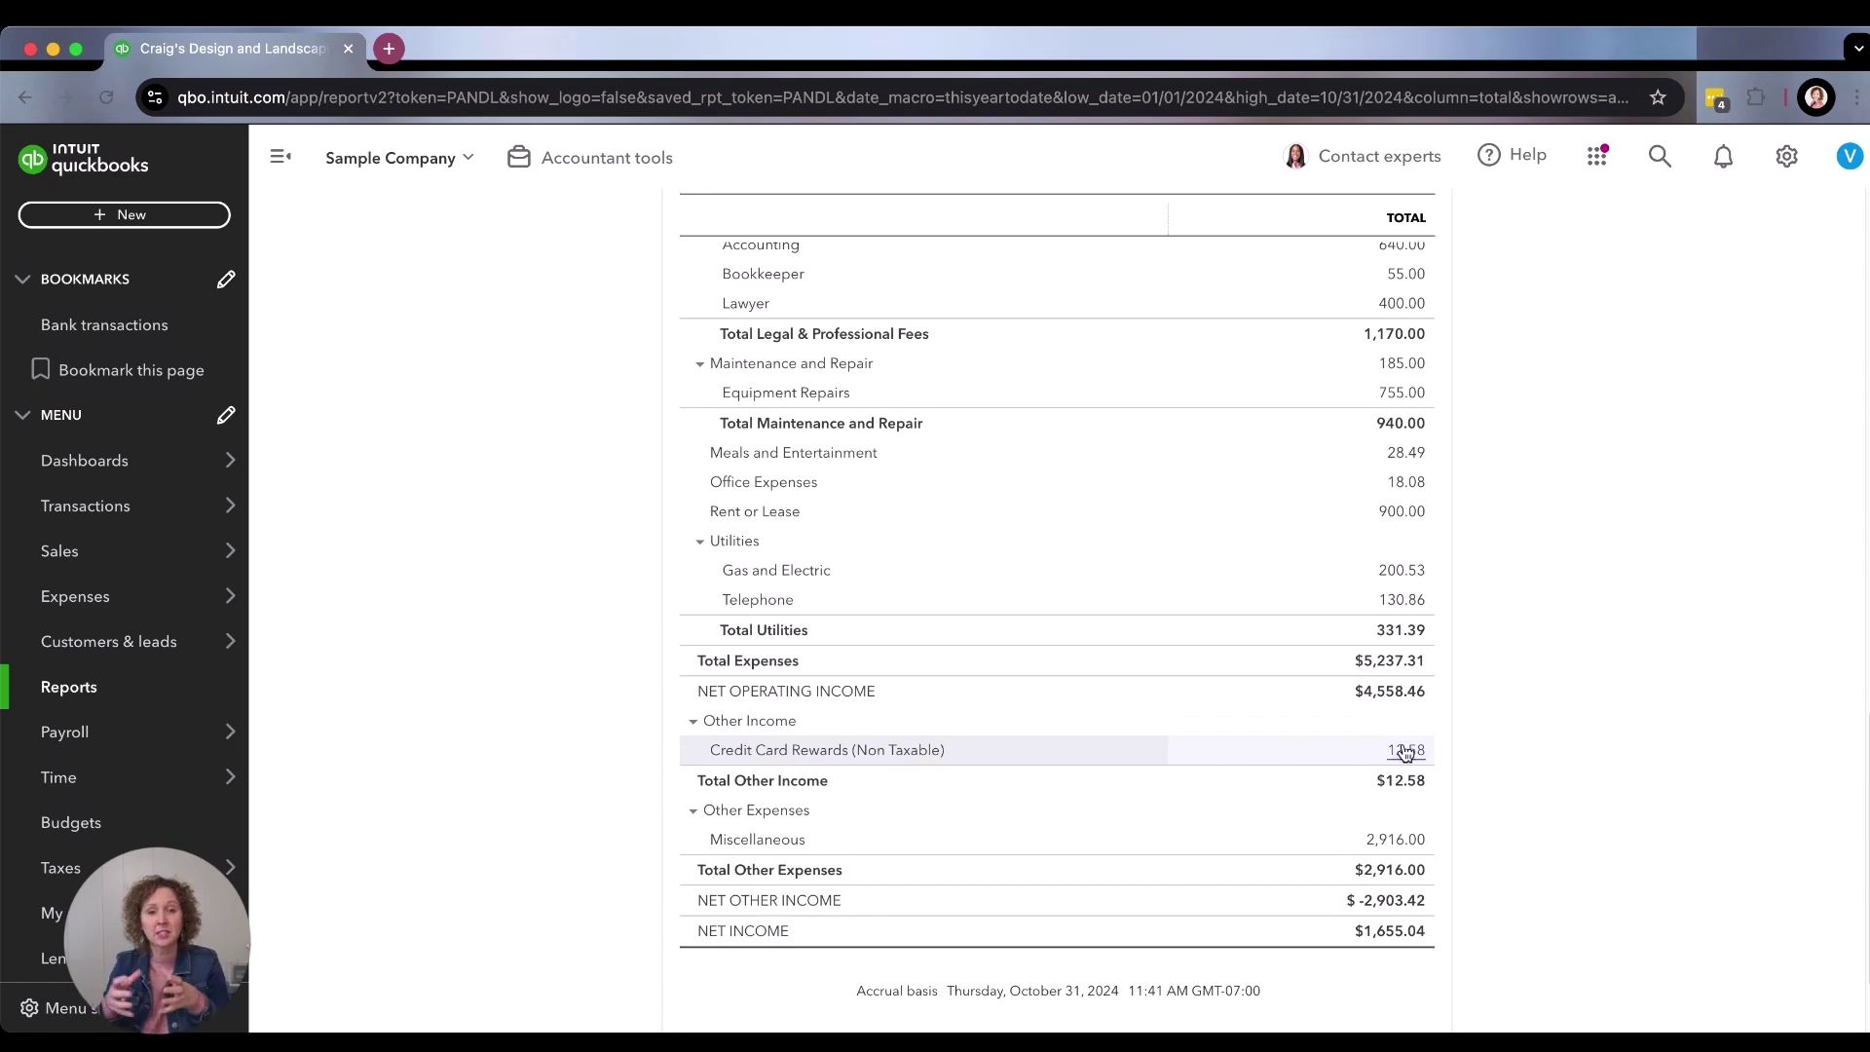
Create a bank deposit into Checking and add a funds line received from the vendor Credit Card.
click(188, 222)
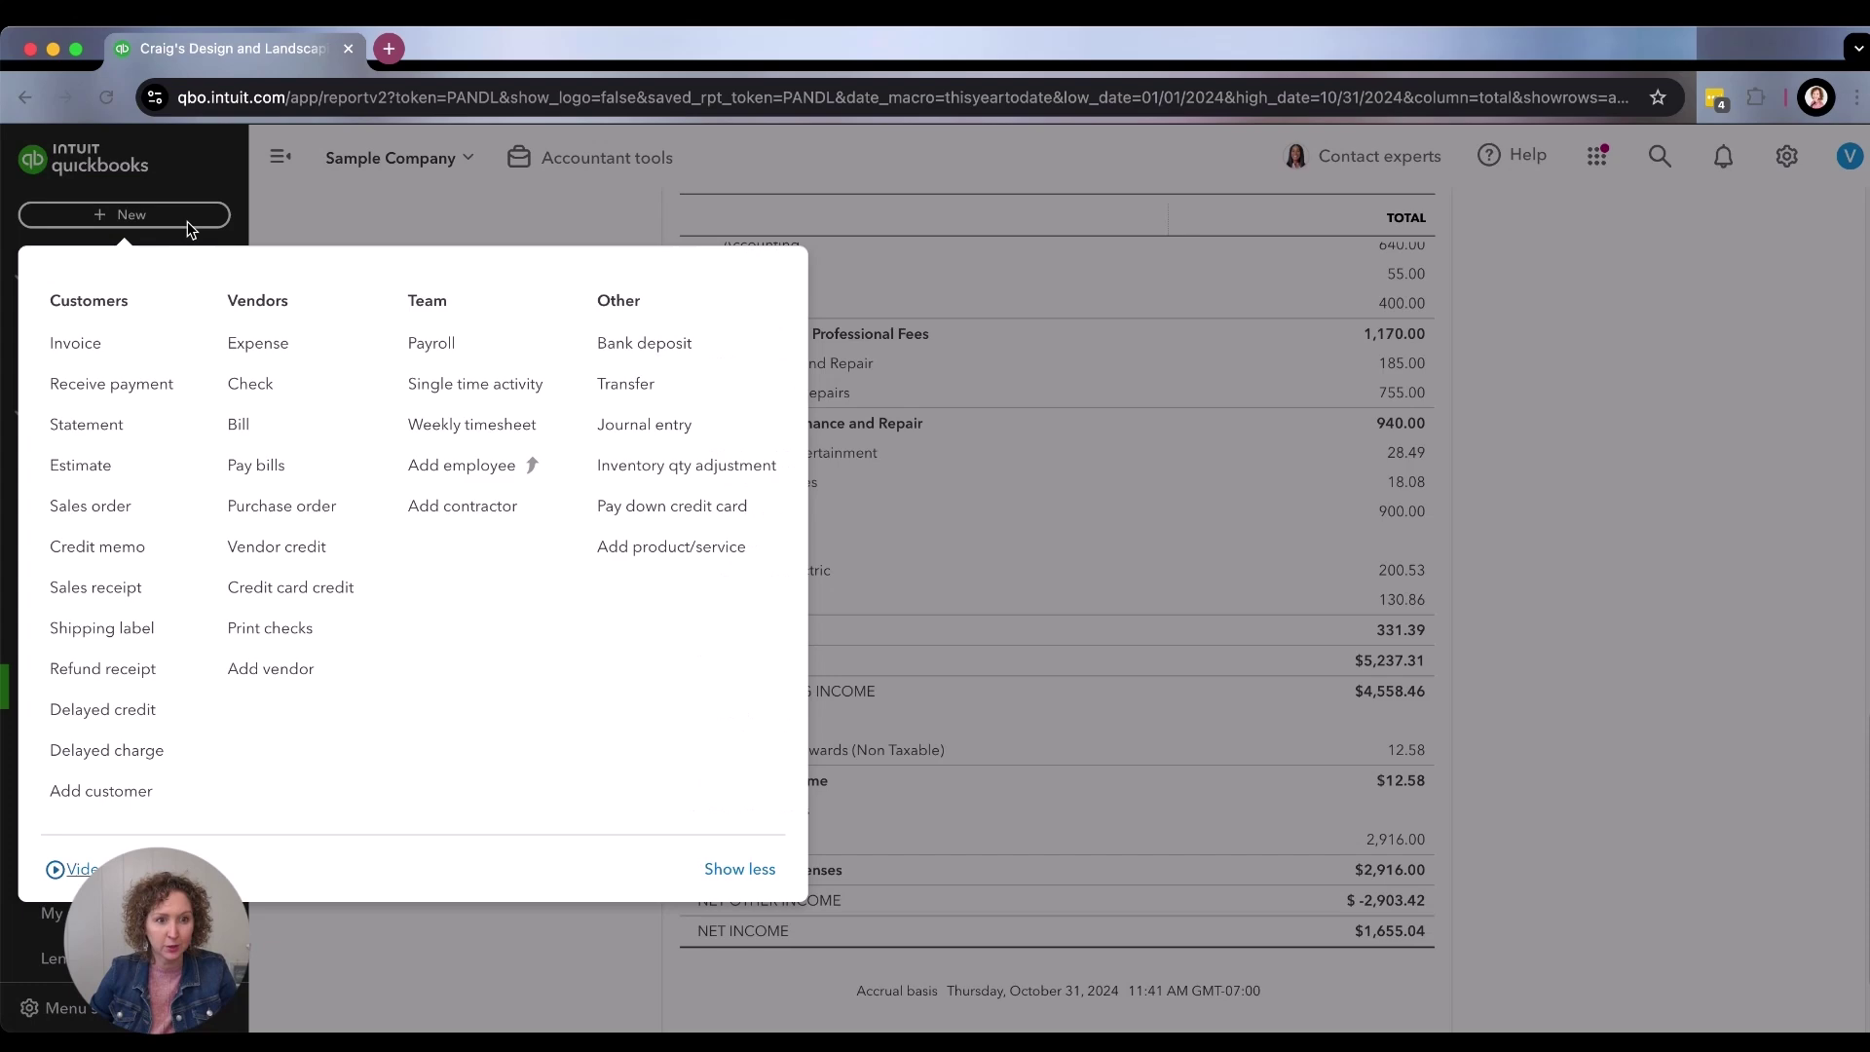
click(639, 360)
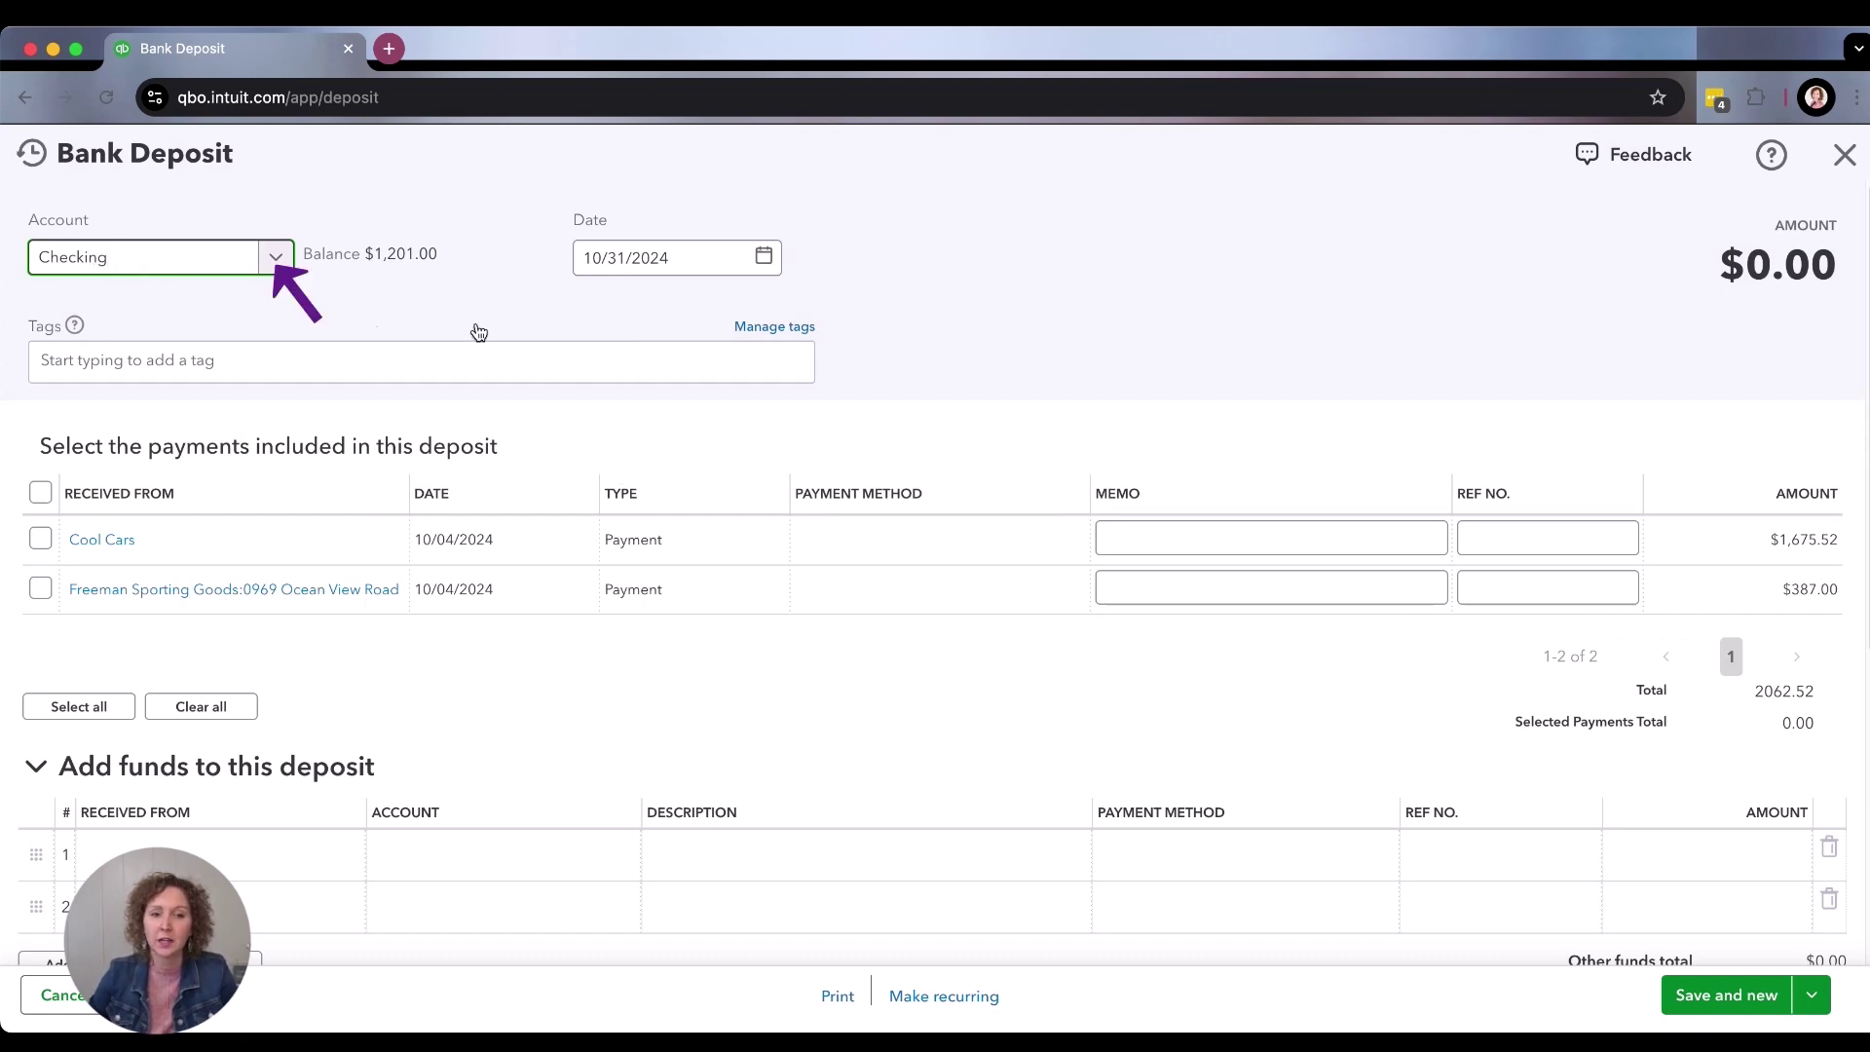
scroll(668, 506, down, 5)
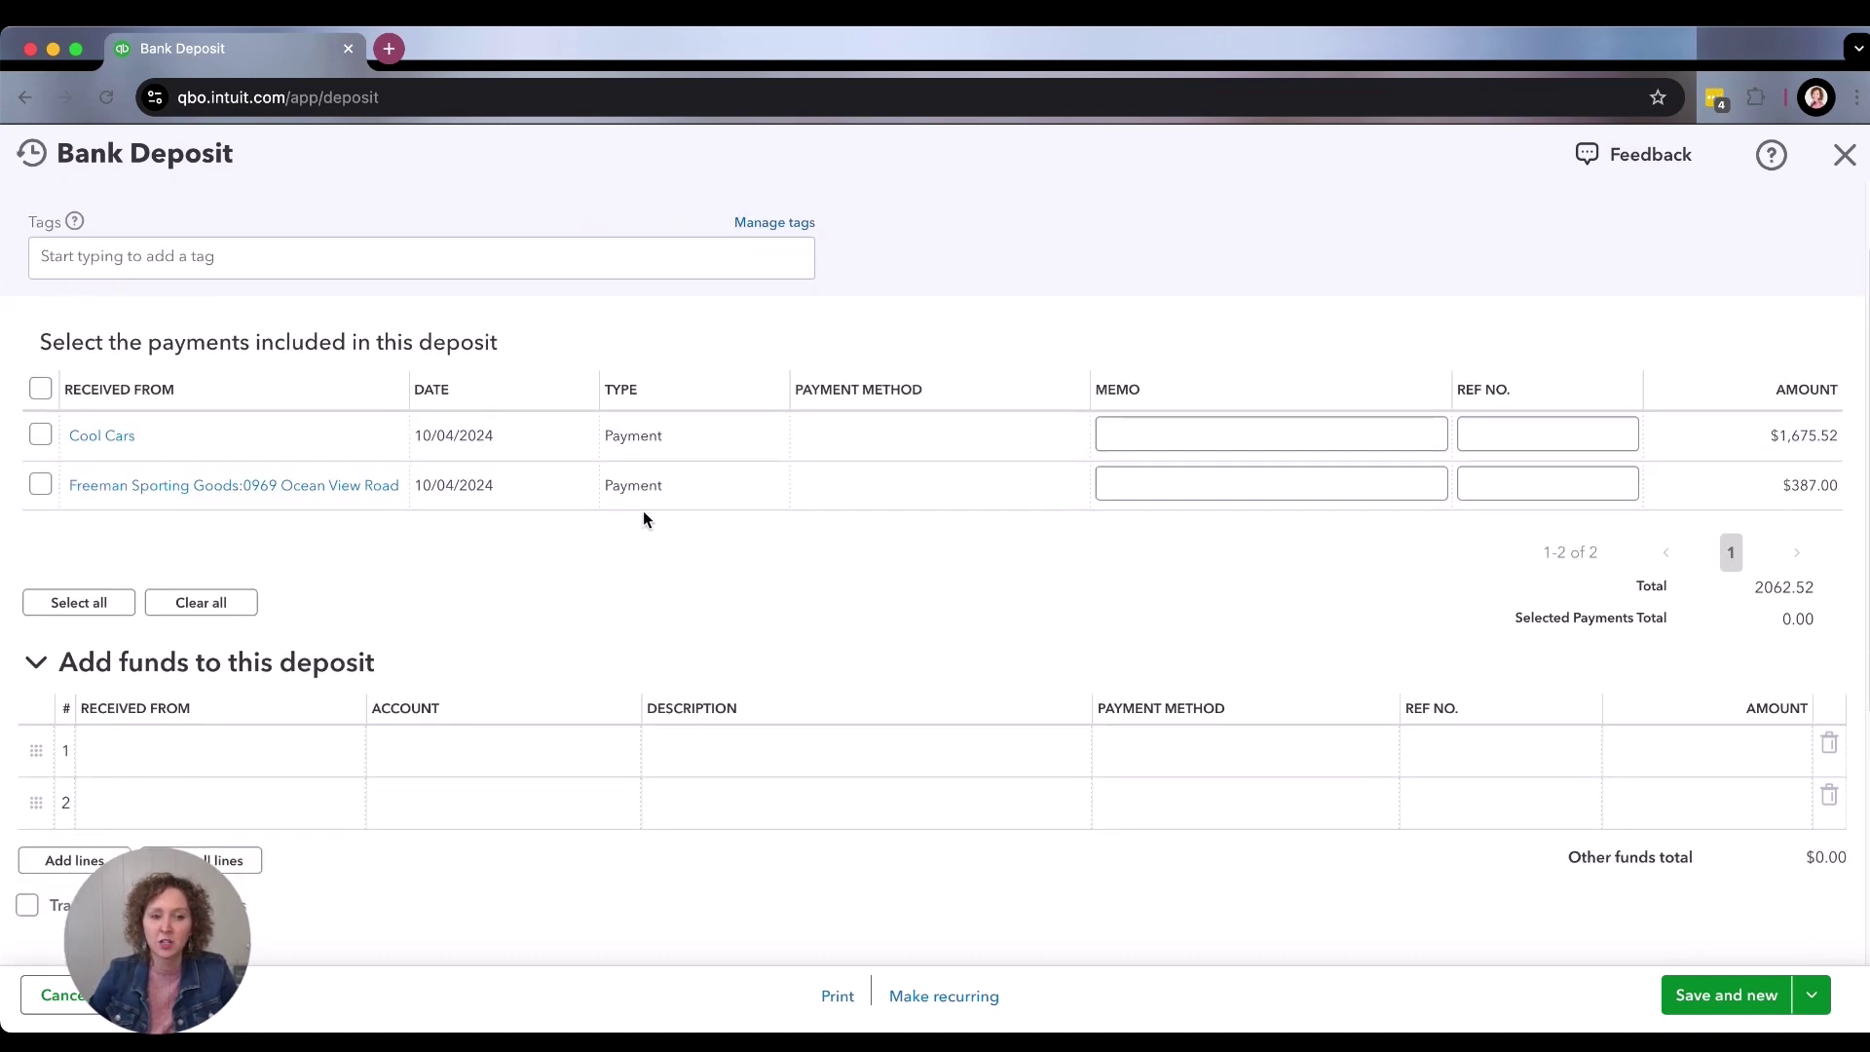
click(286, 625)
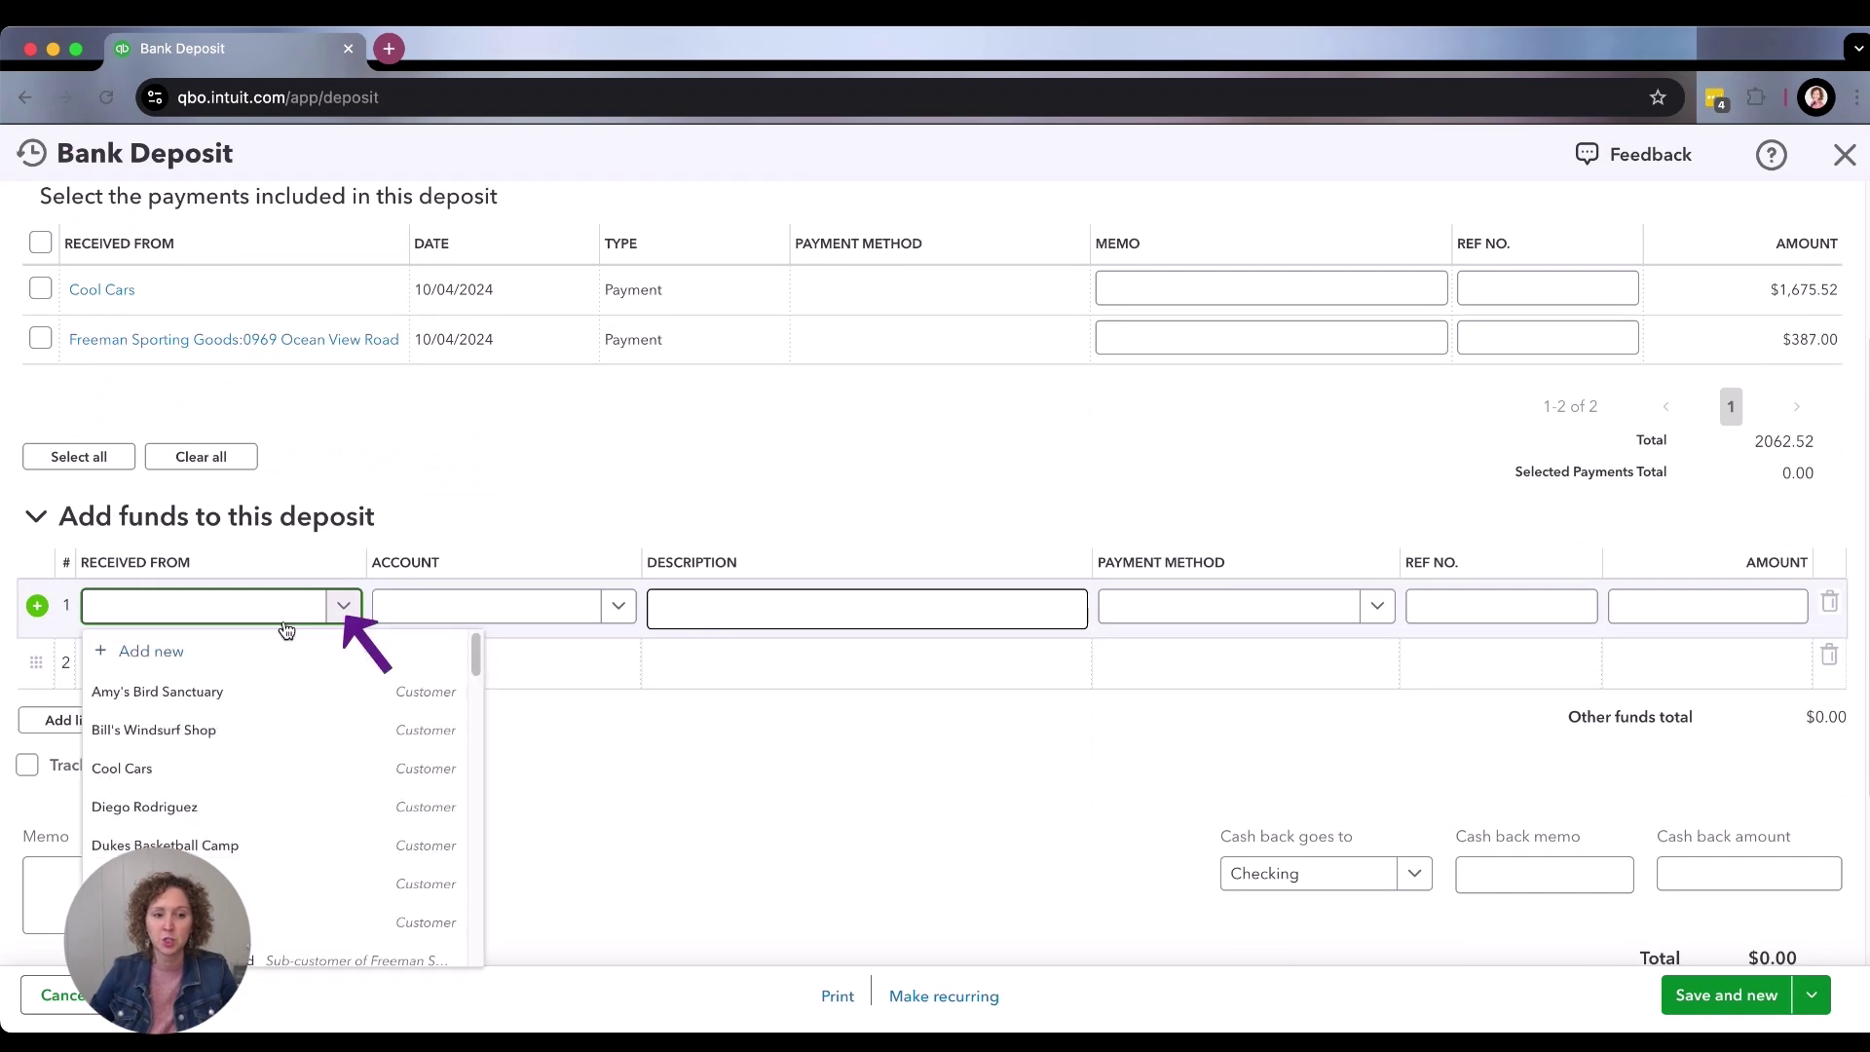
text(cr)
key(BackSpace)
key(BackSpace)
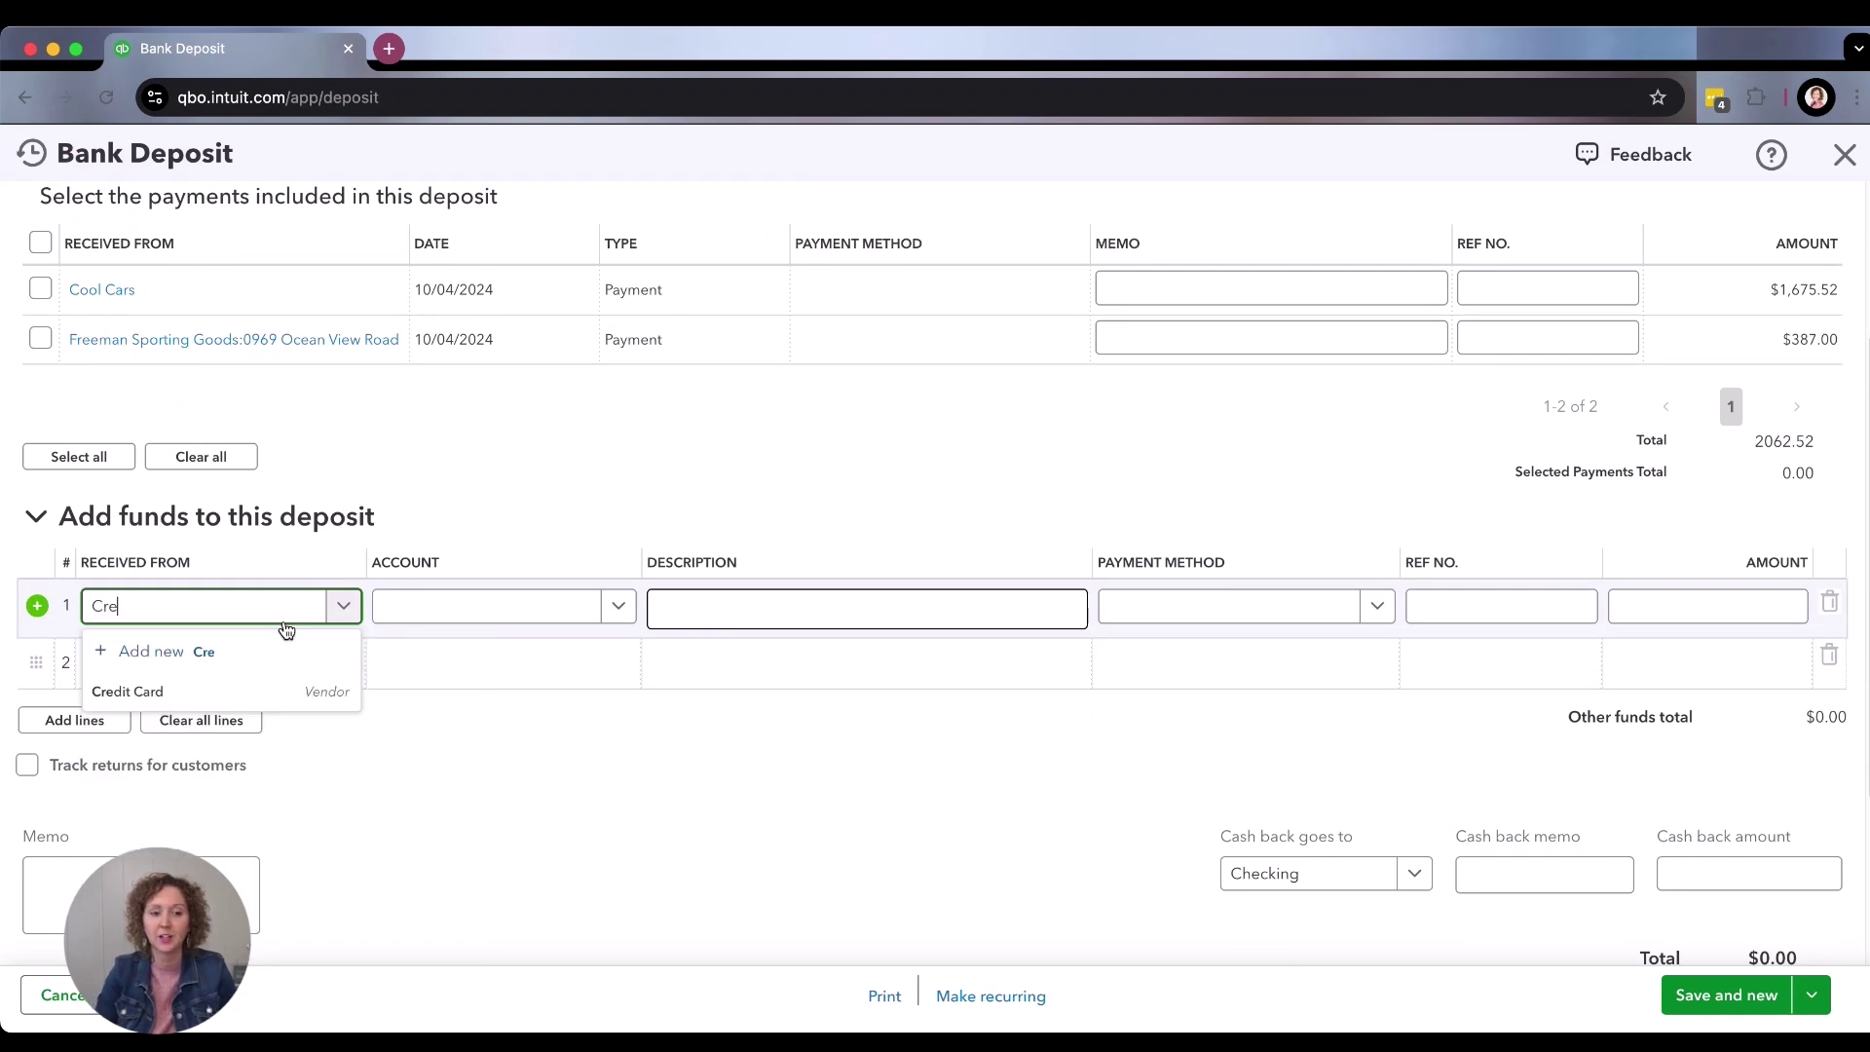
click(312, 690)
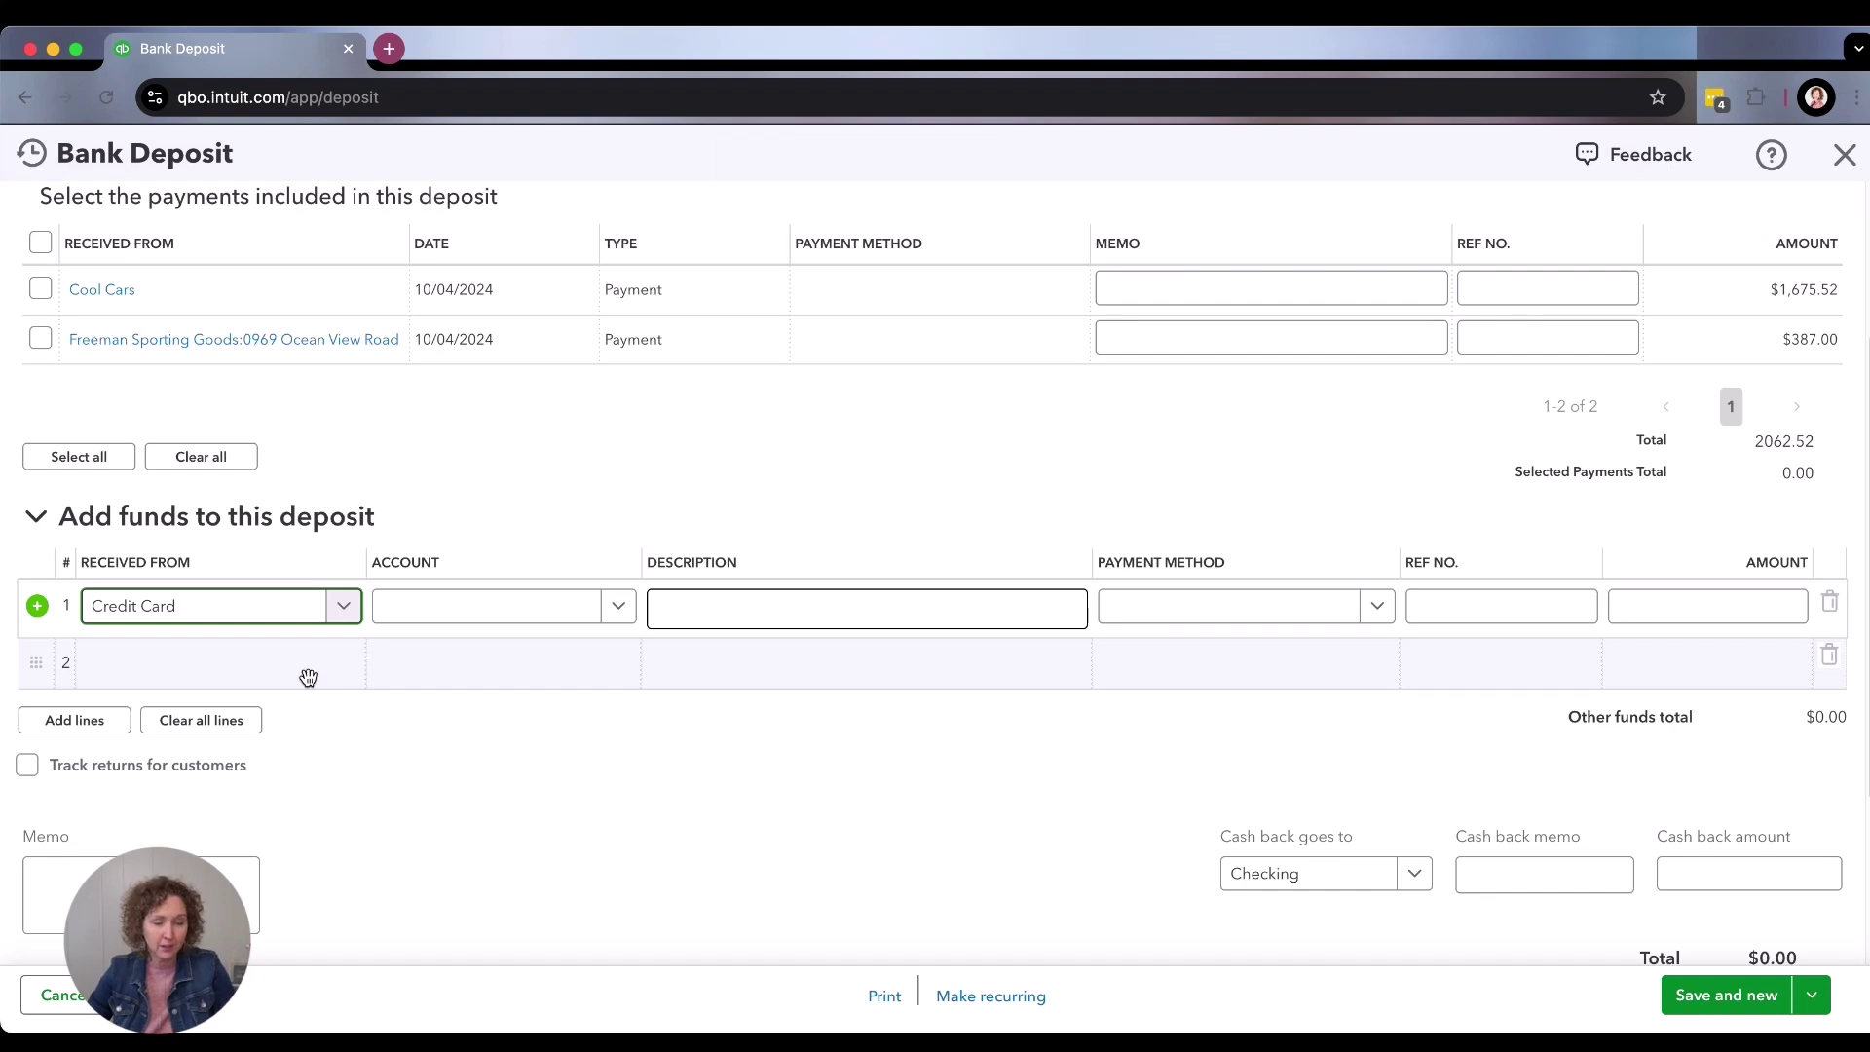
Set the account of the deposit's first added-funds line to Credit Card Rewards (Non Taxable).
click(419, 614)
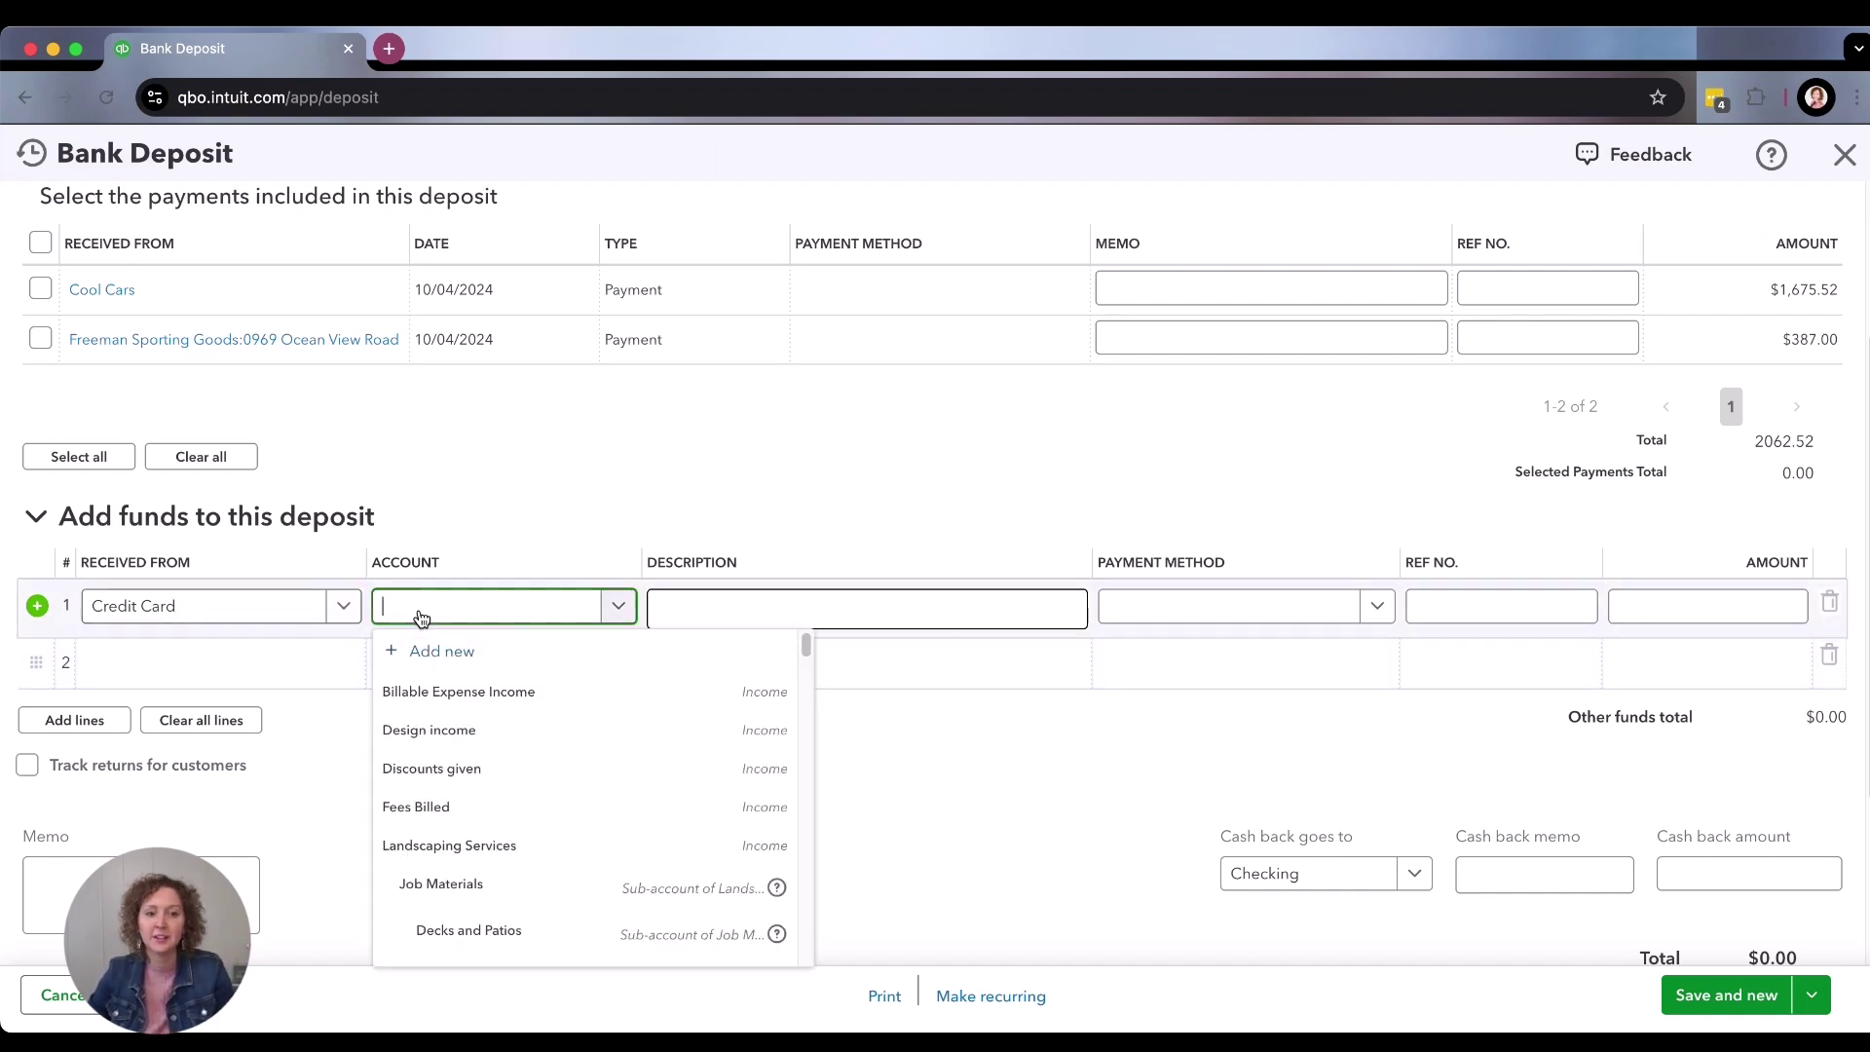
text(reward)
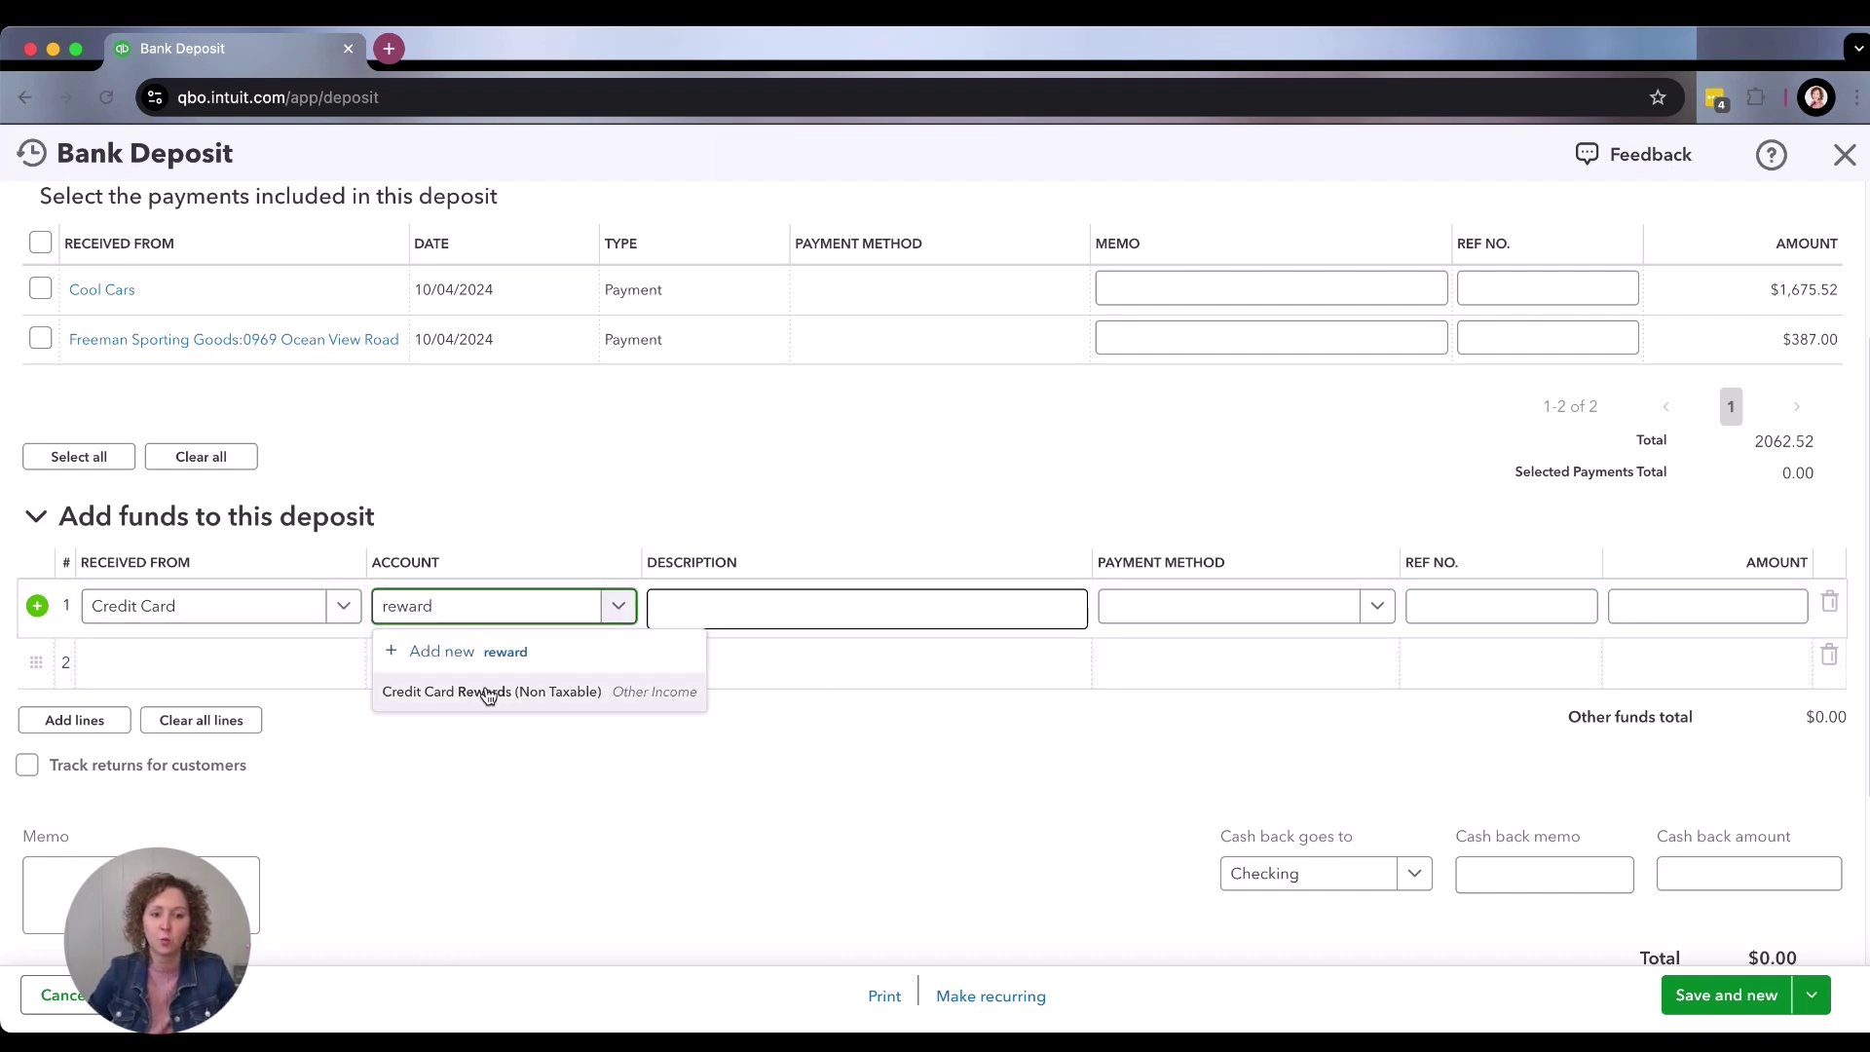
click(483, 691)
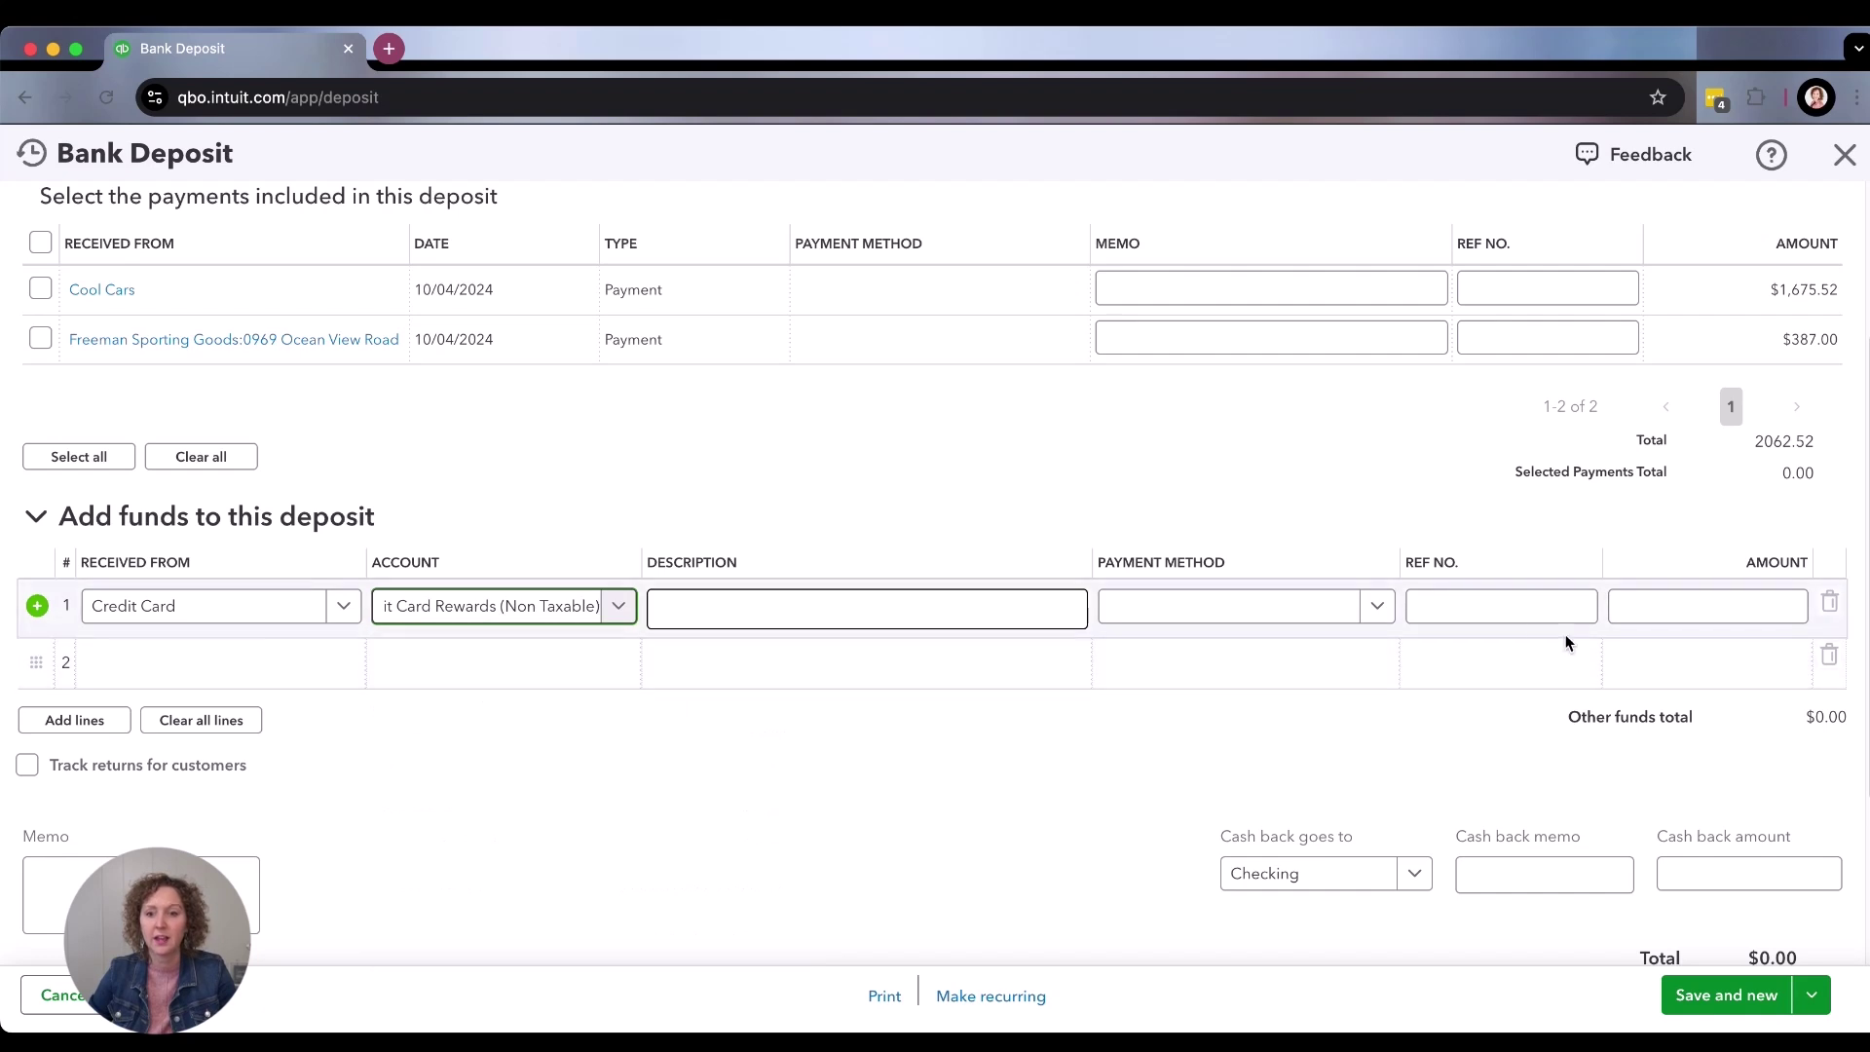
click(1644, 608)
text(12)
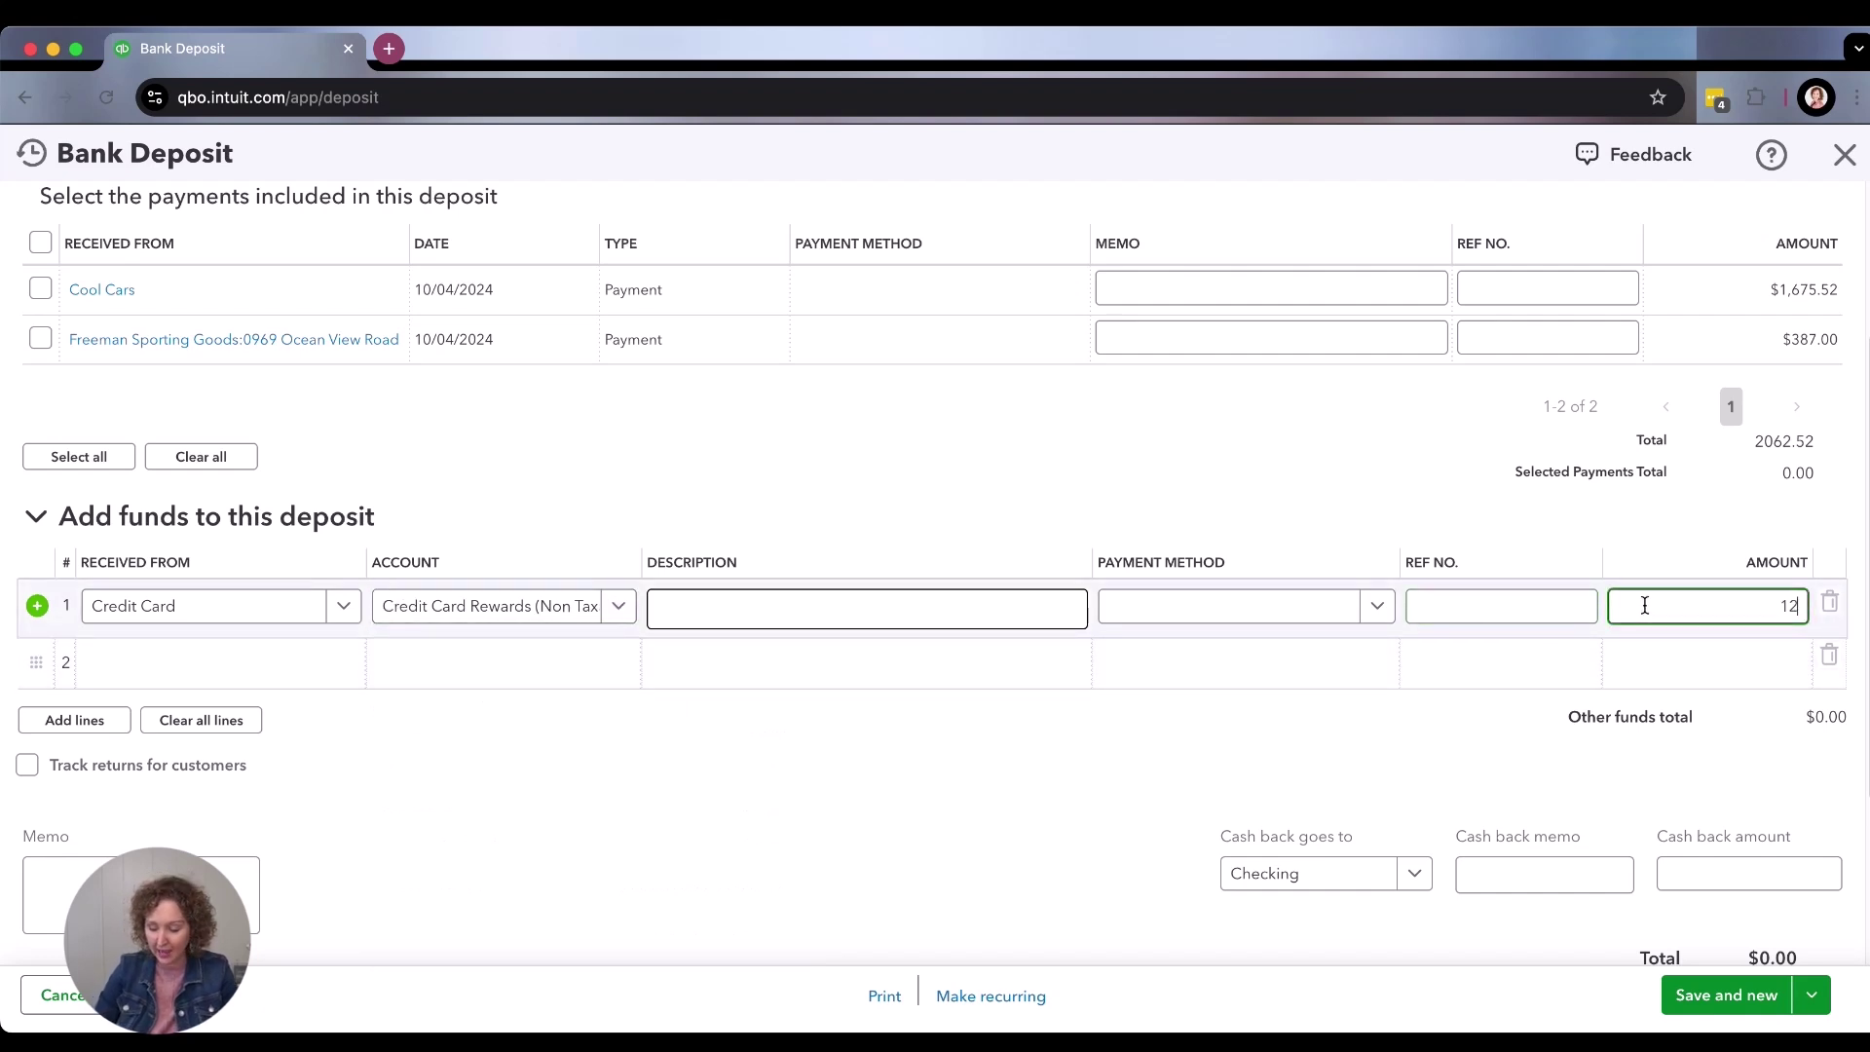
text(.58)
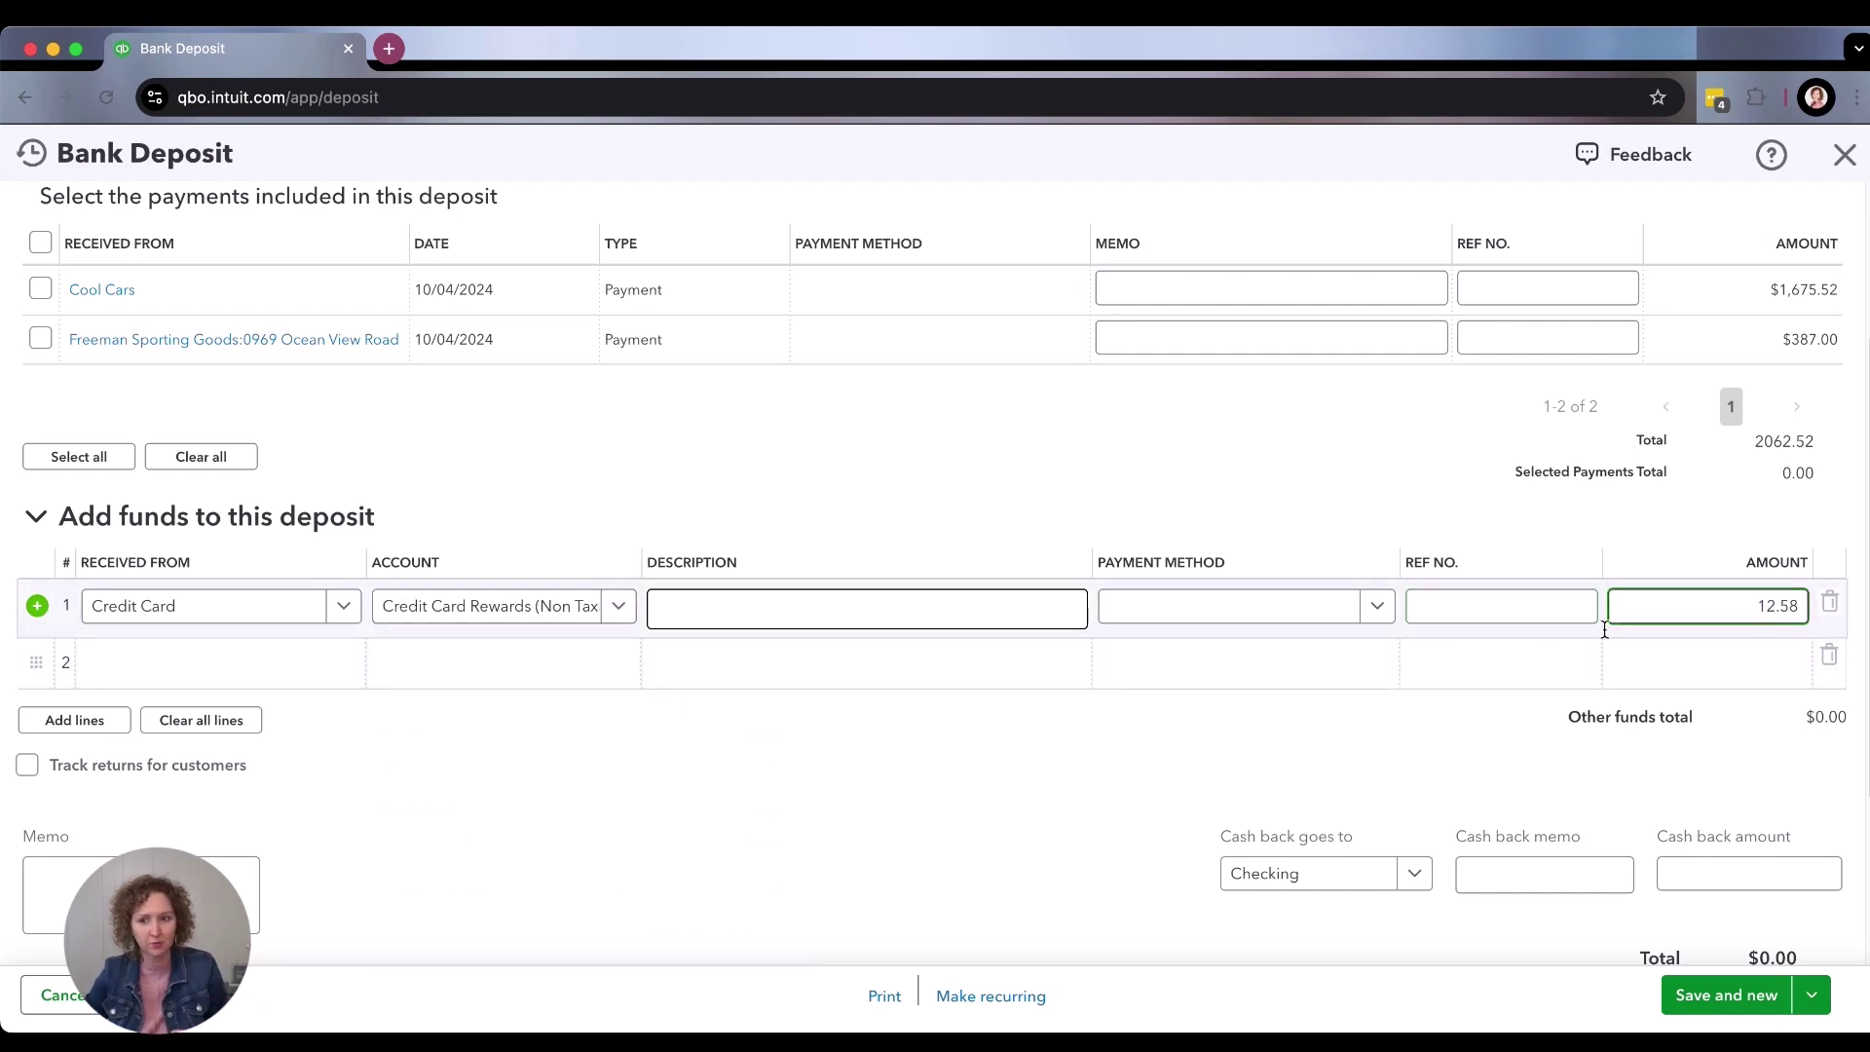
Set the rewards line's amount to 124.78, then save and close the bank deposit.
drag(1759, 608, 1825, 615)
text(124)
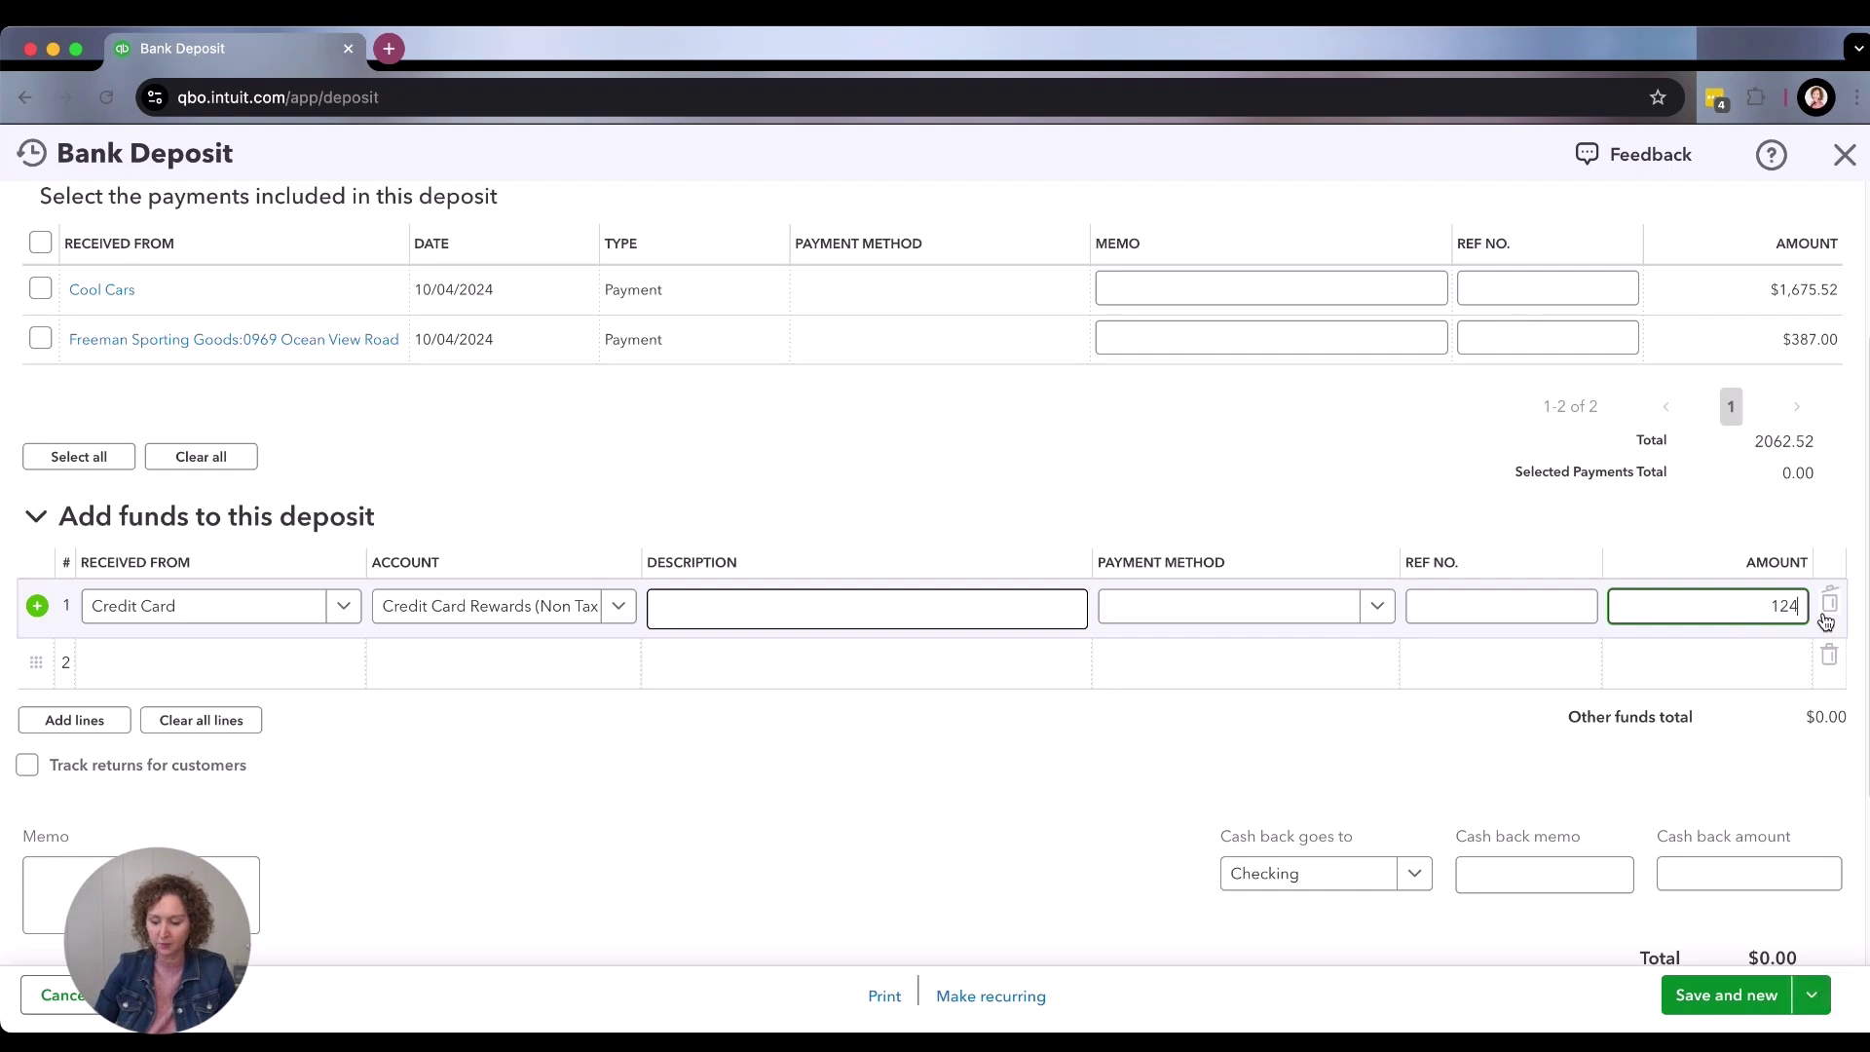
text(.78)
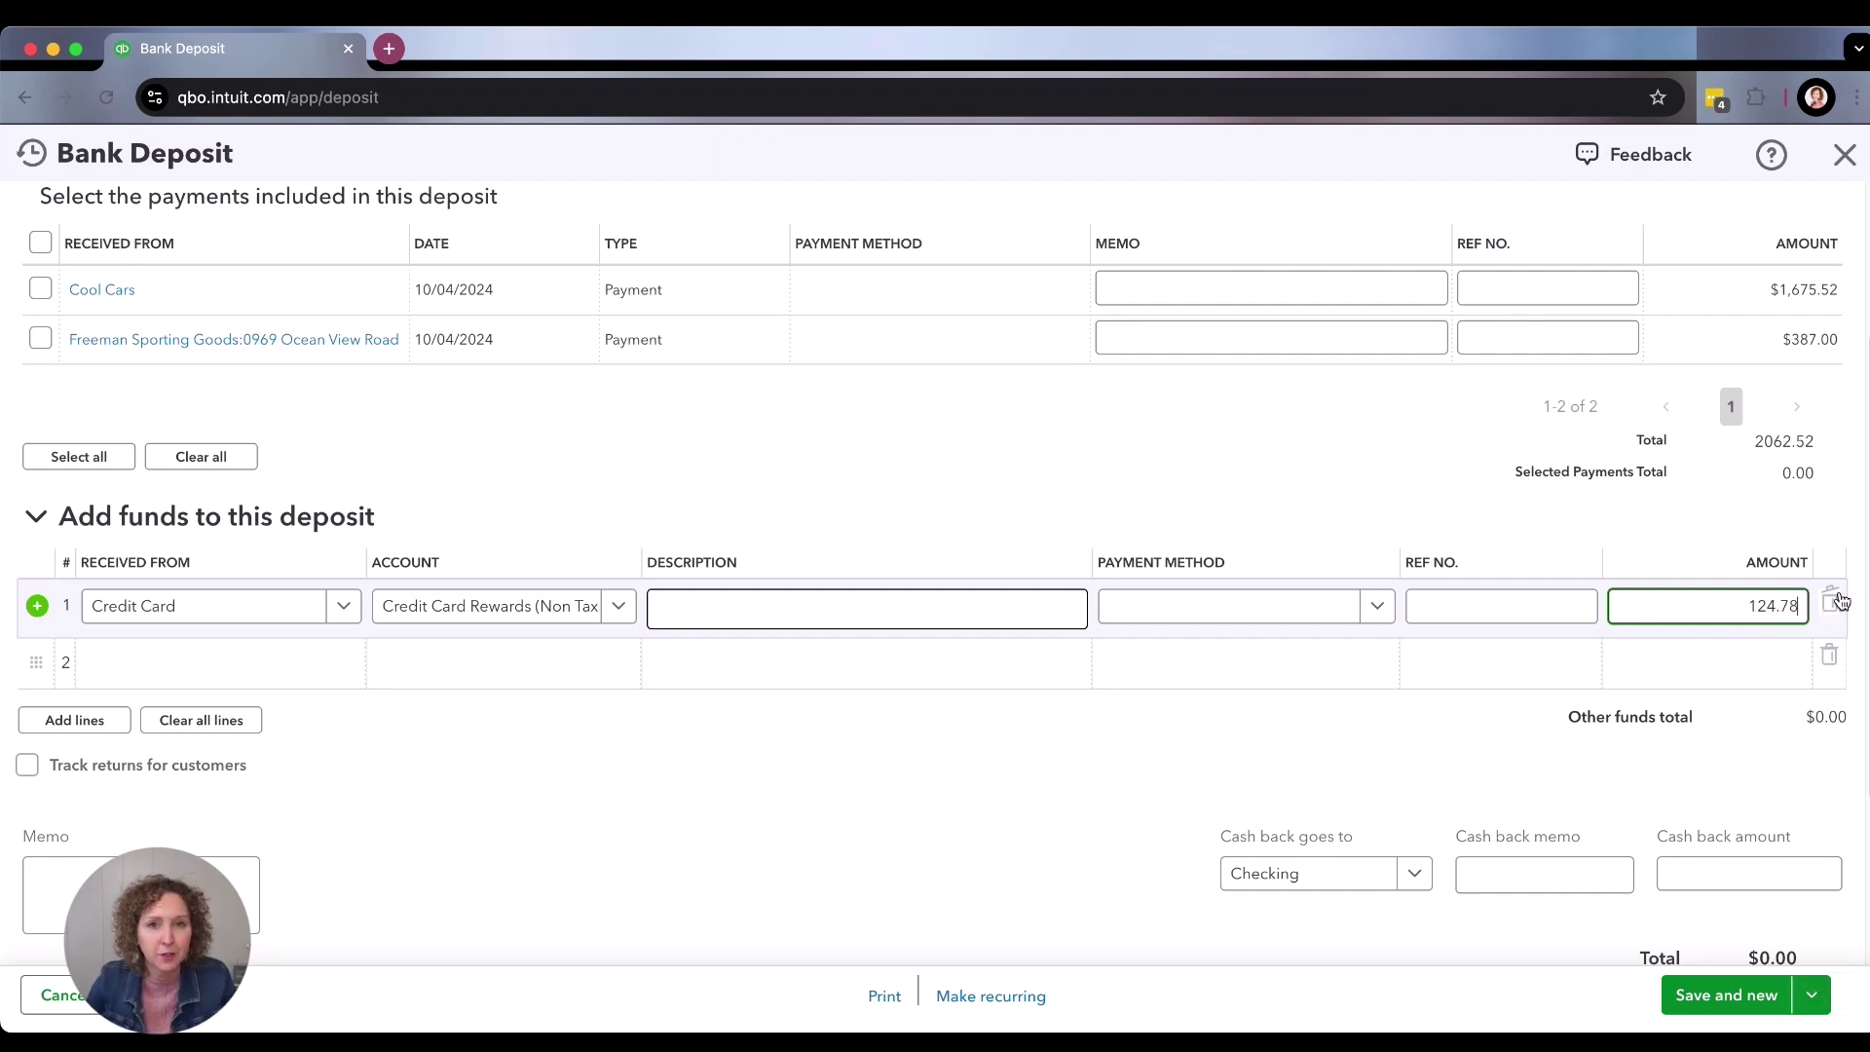
click(1348, 713)
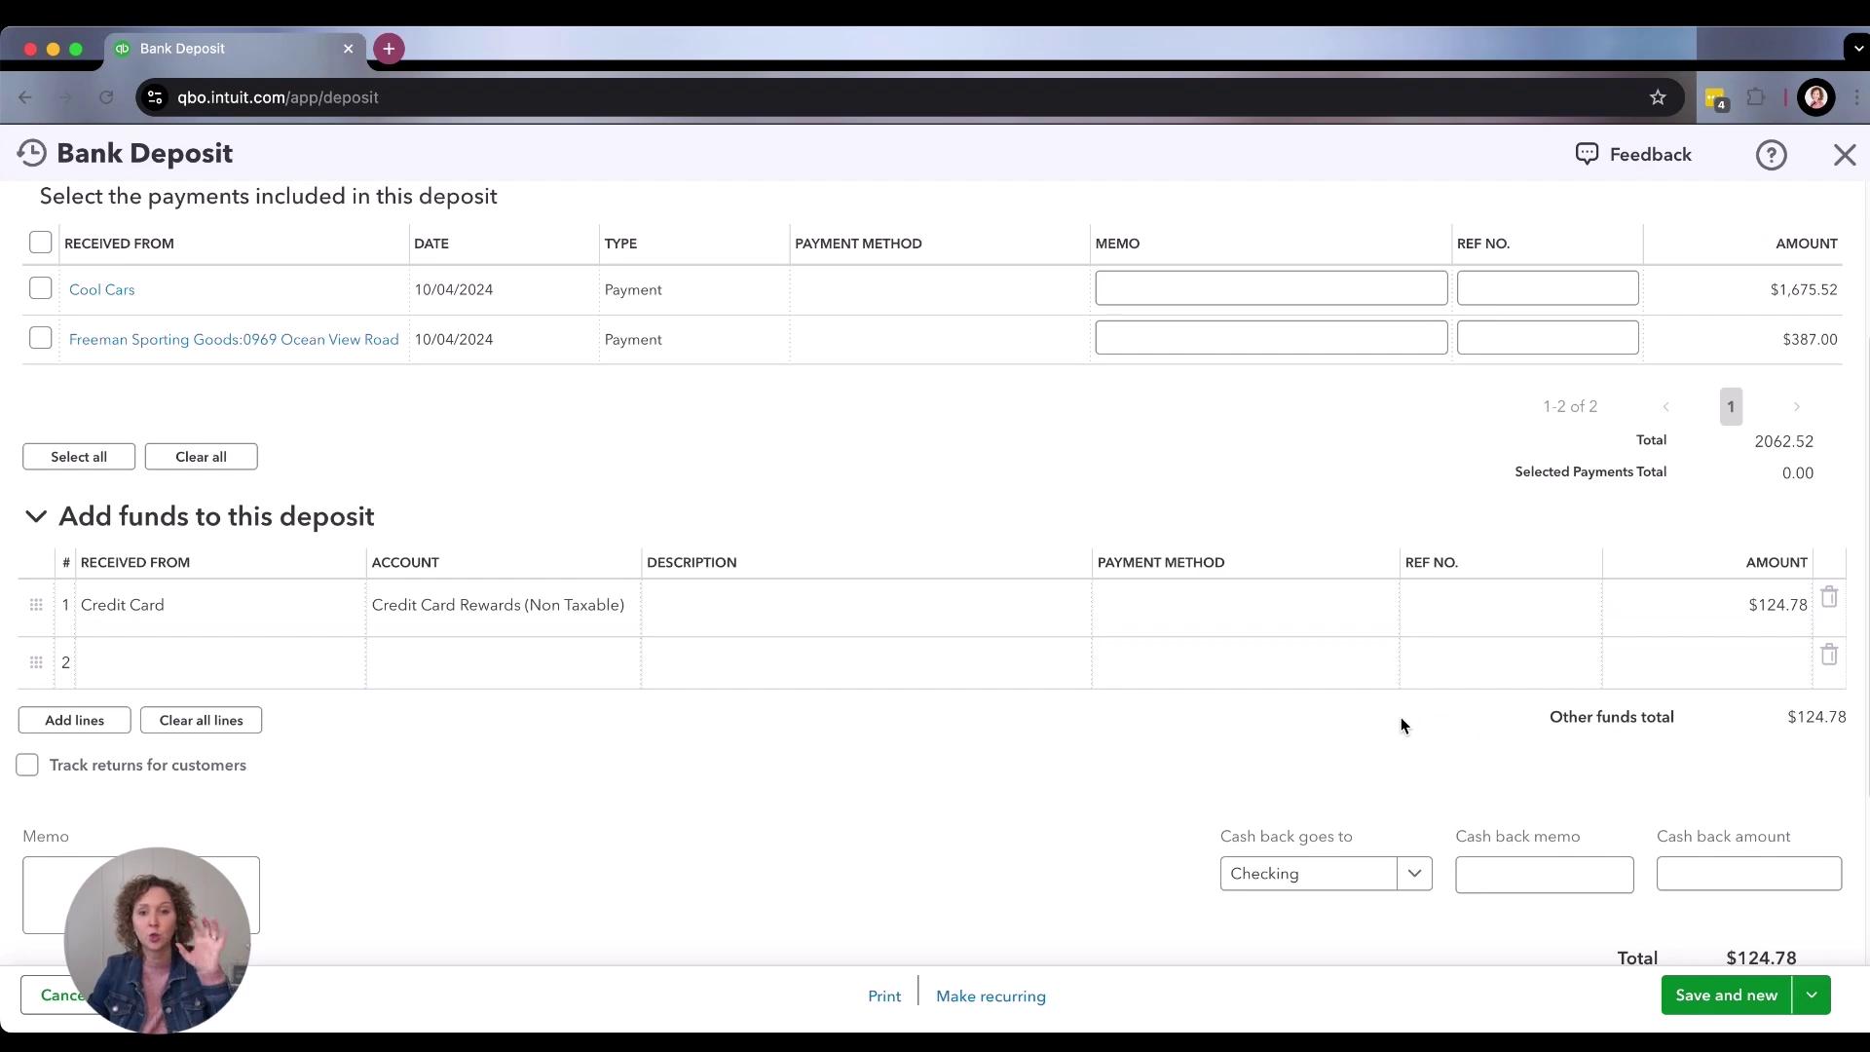
scroll(1401, 717, up, 5)
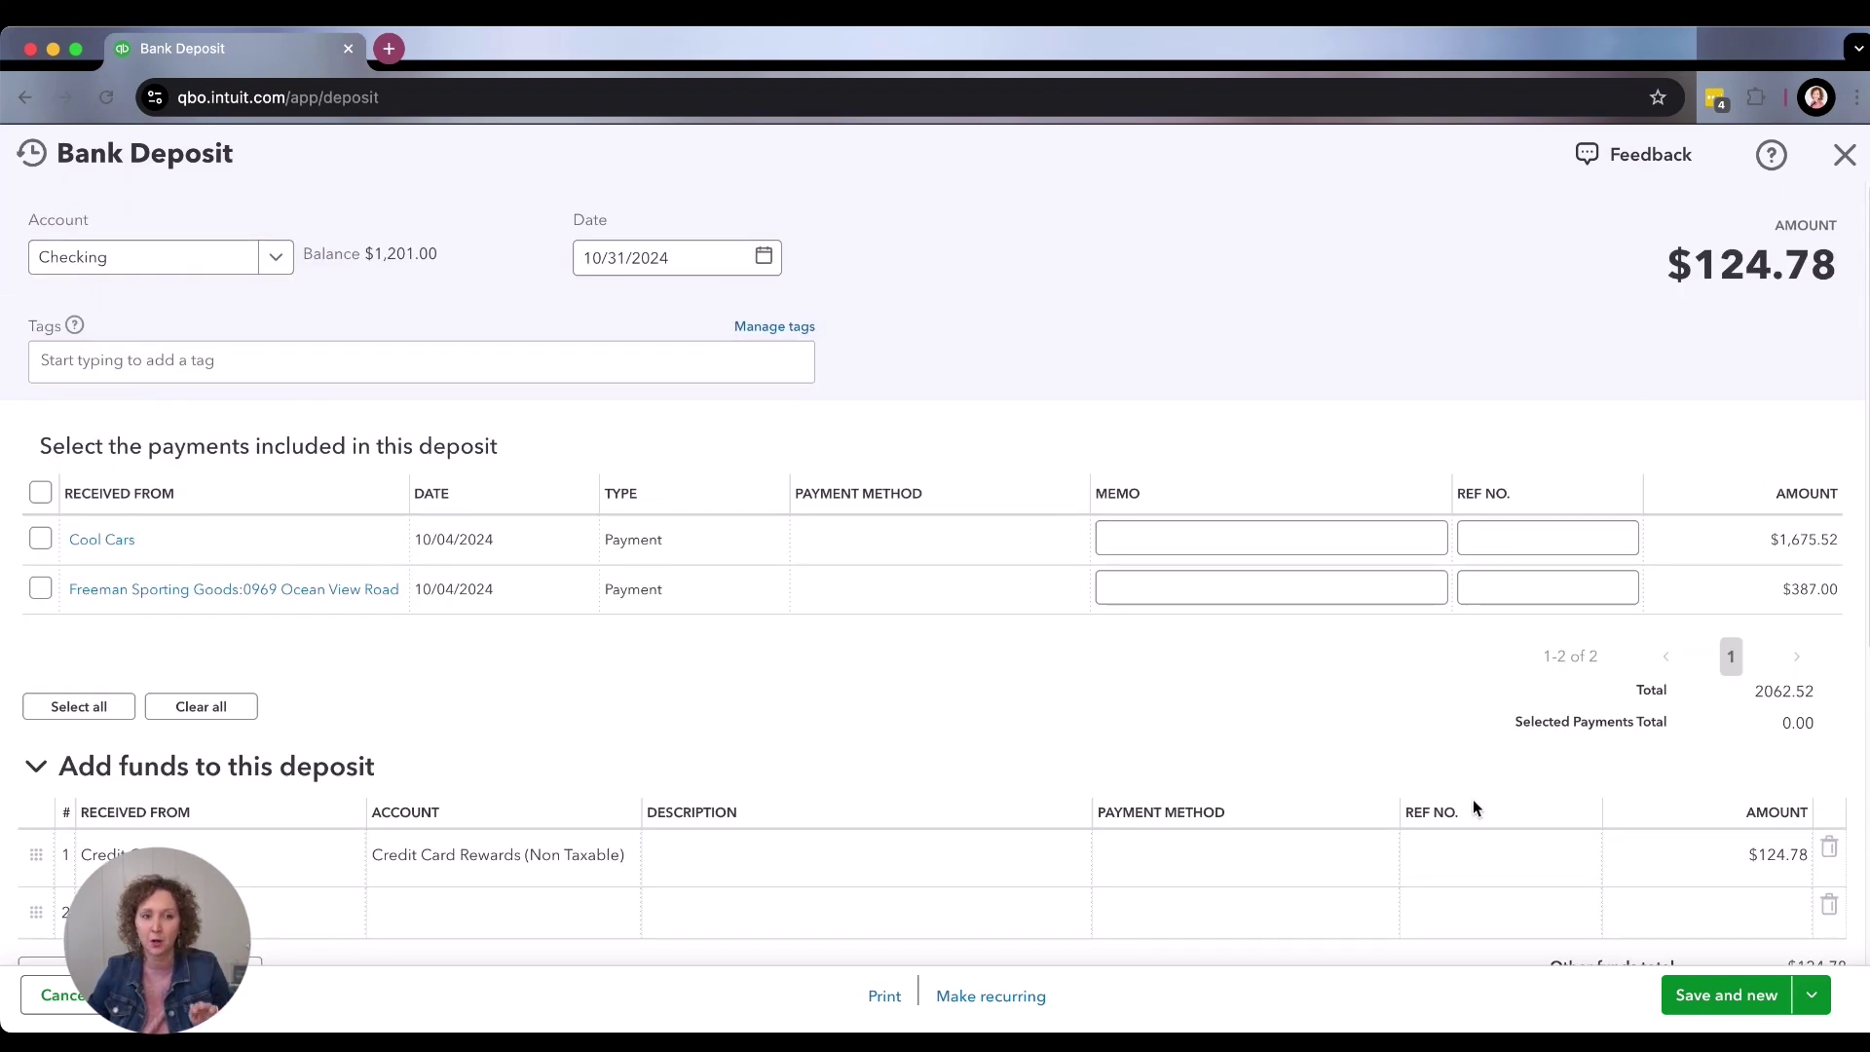
click(1746, 995)
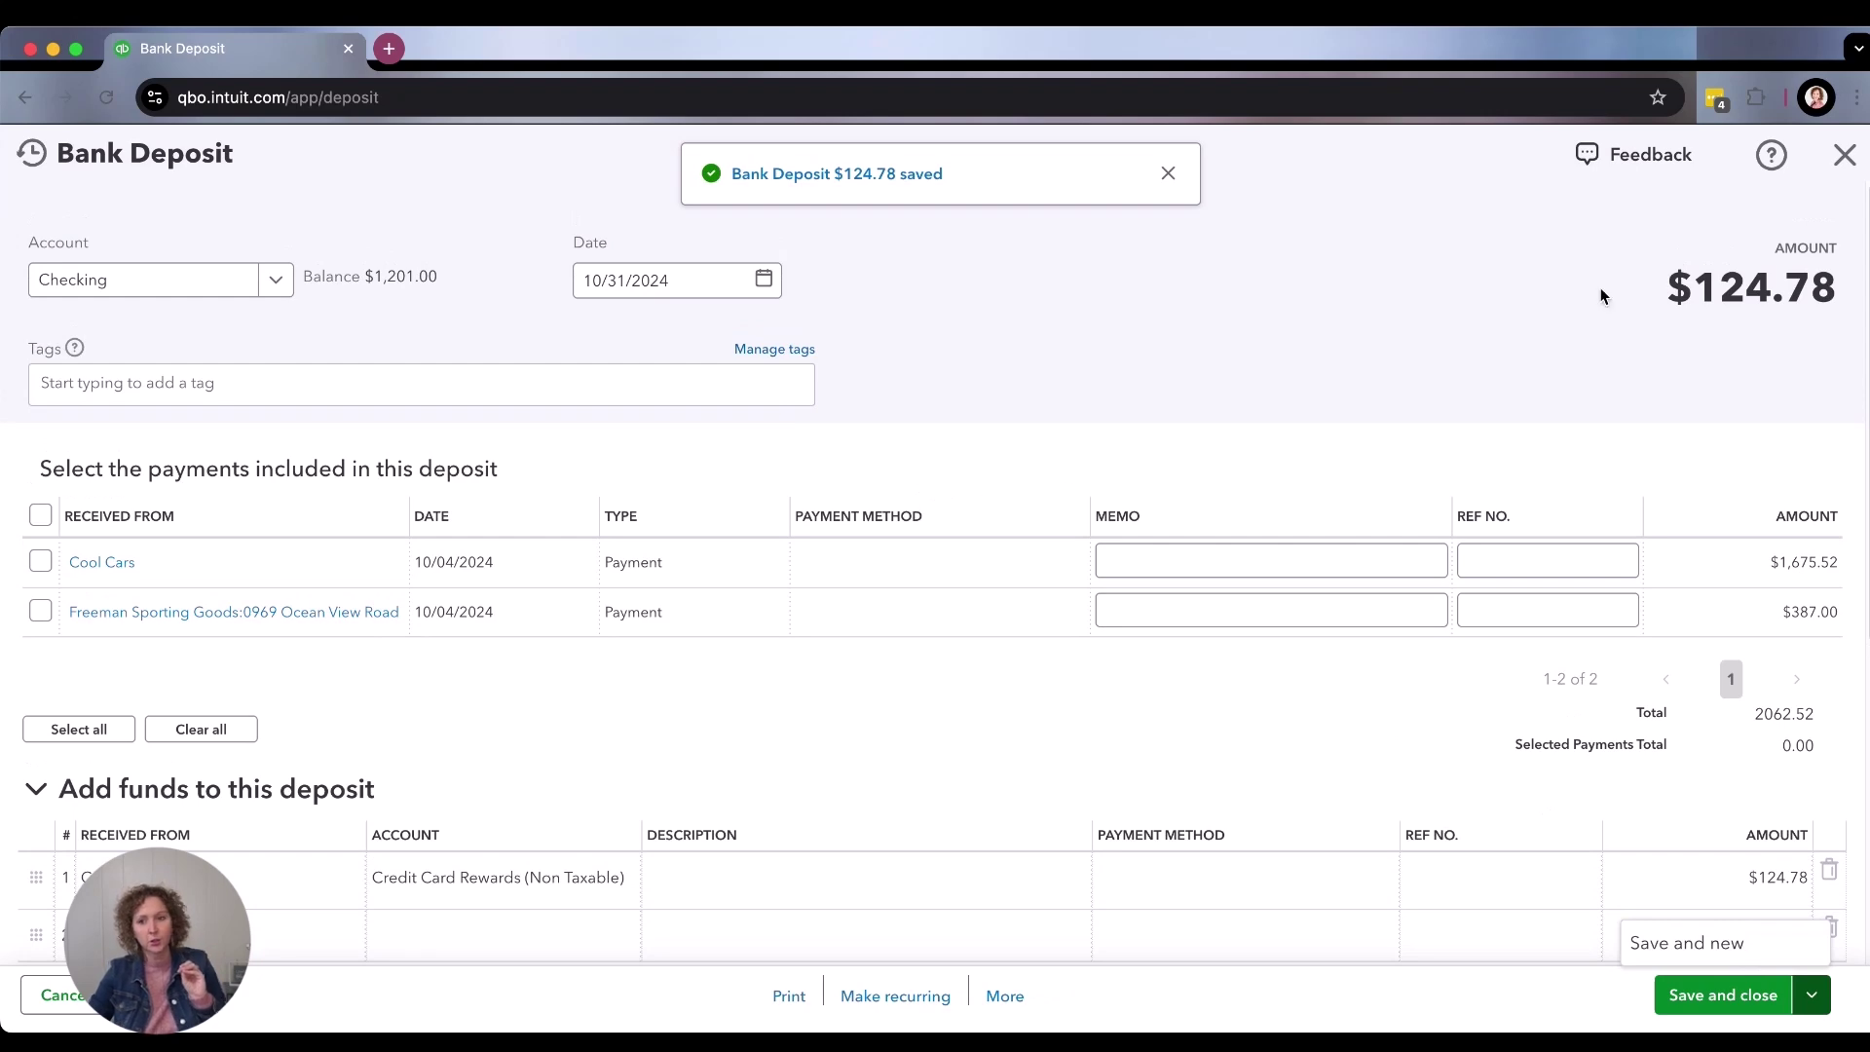
click(1844, 154)
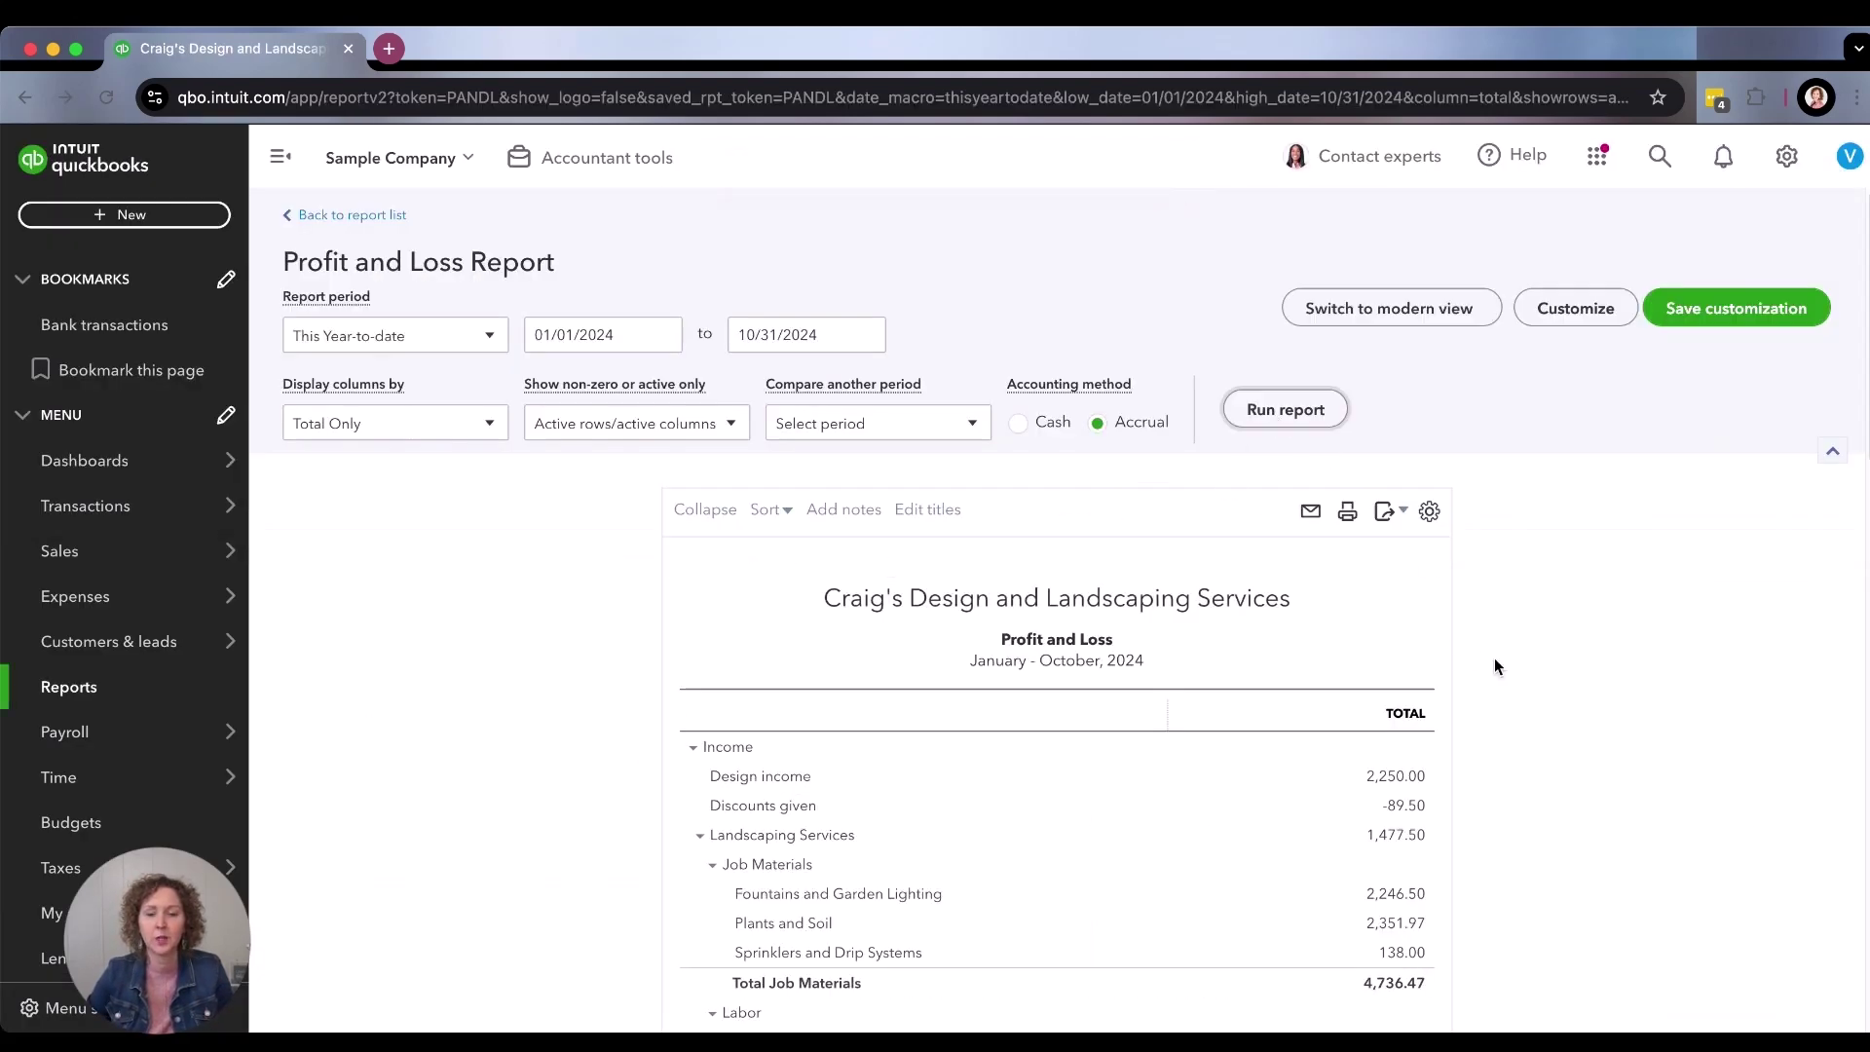
Check the credit card rewards line in the Profit and Loss report and open its transaction detail.
scroll(1571, 743, down, 15)
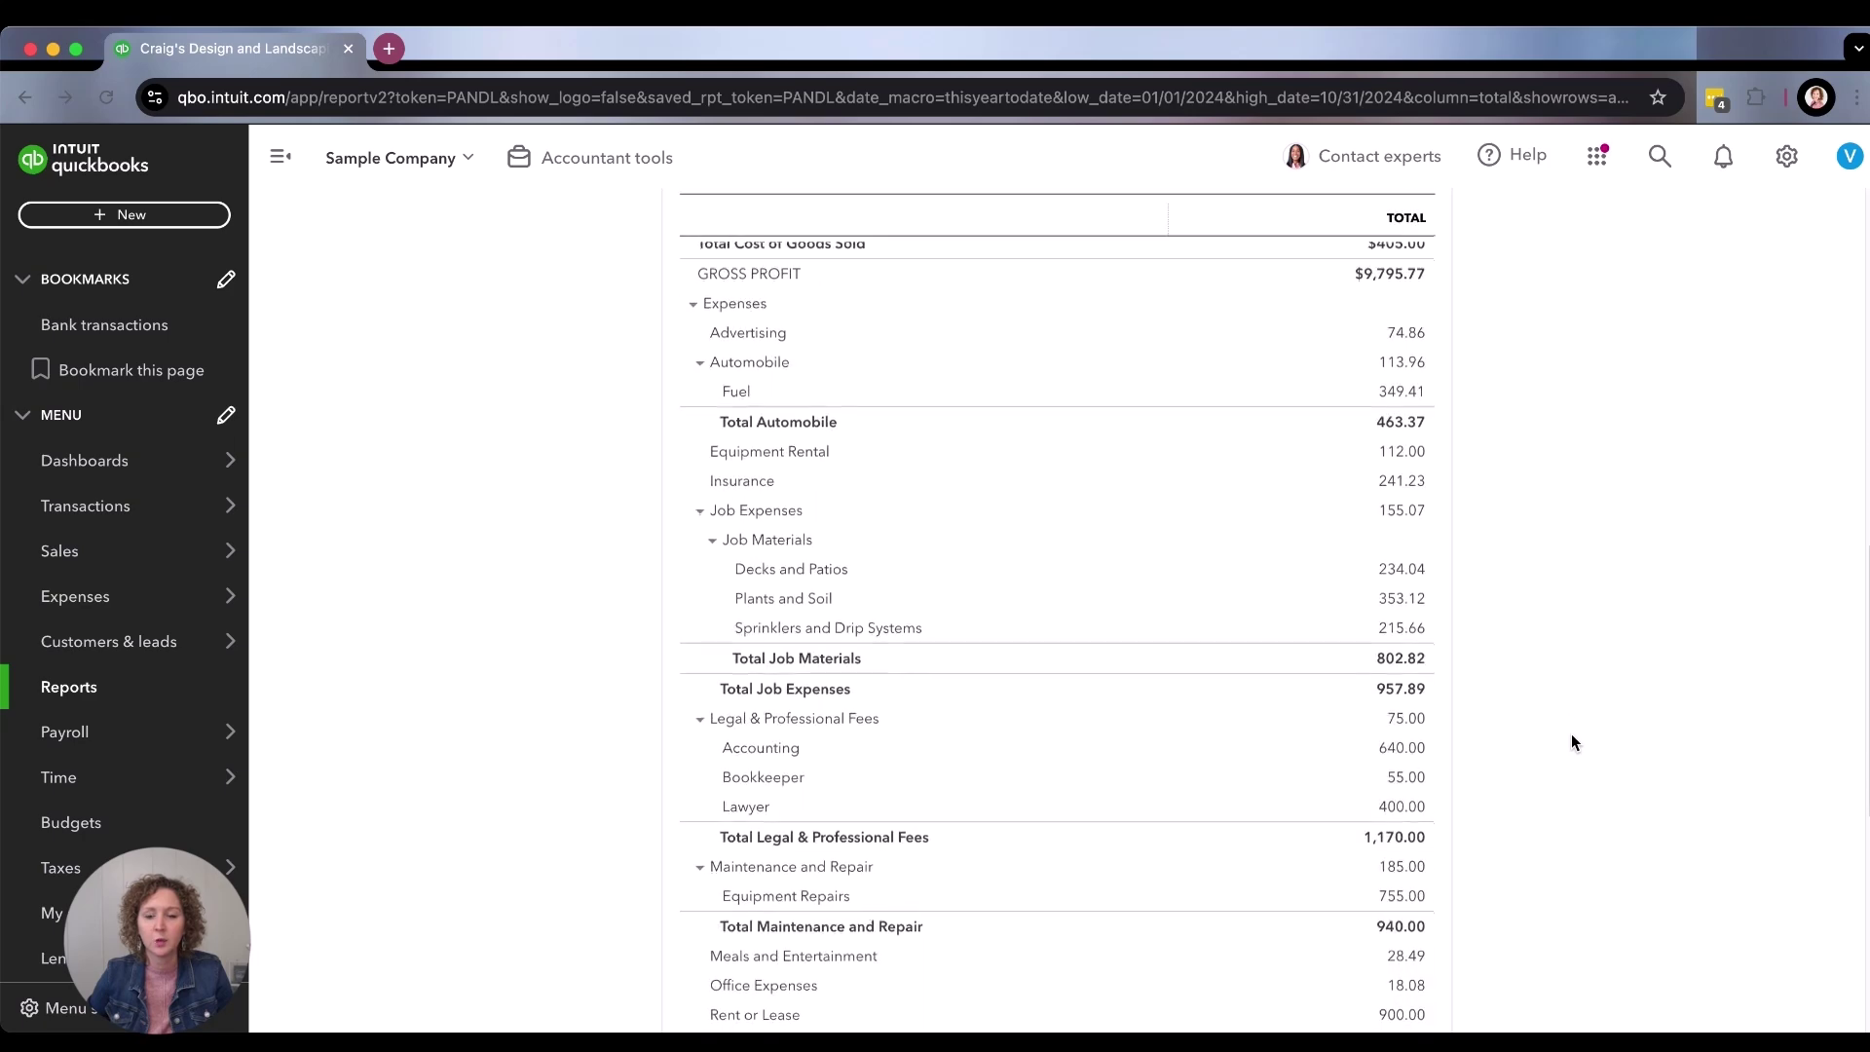
scroll(1571, 735, down, 5)
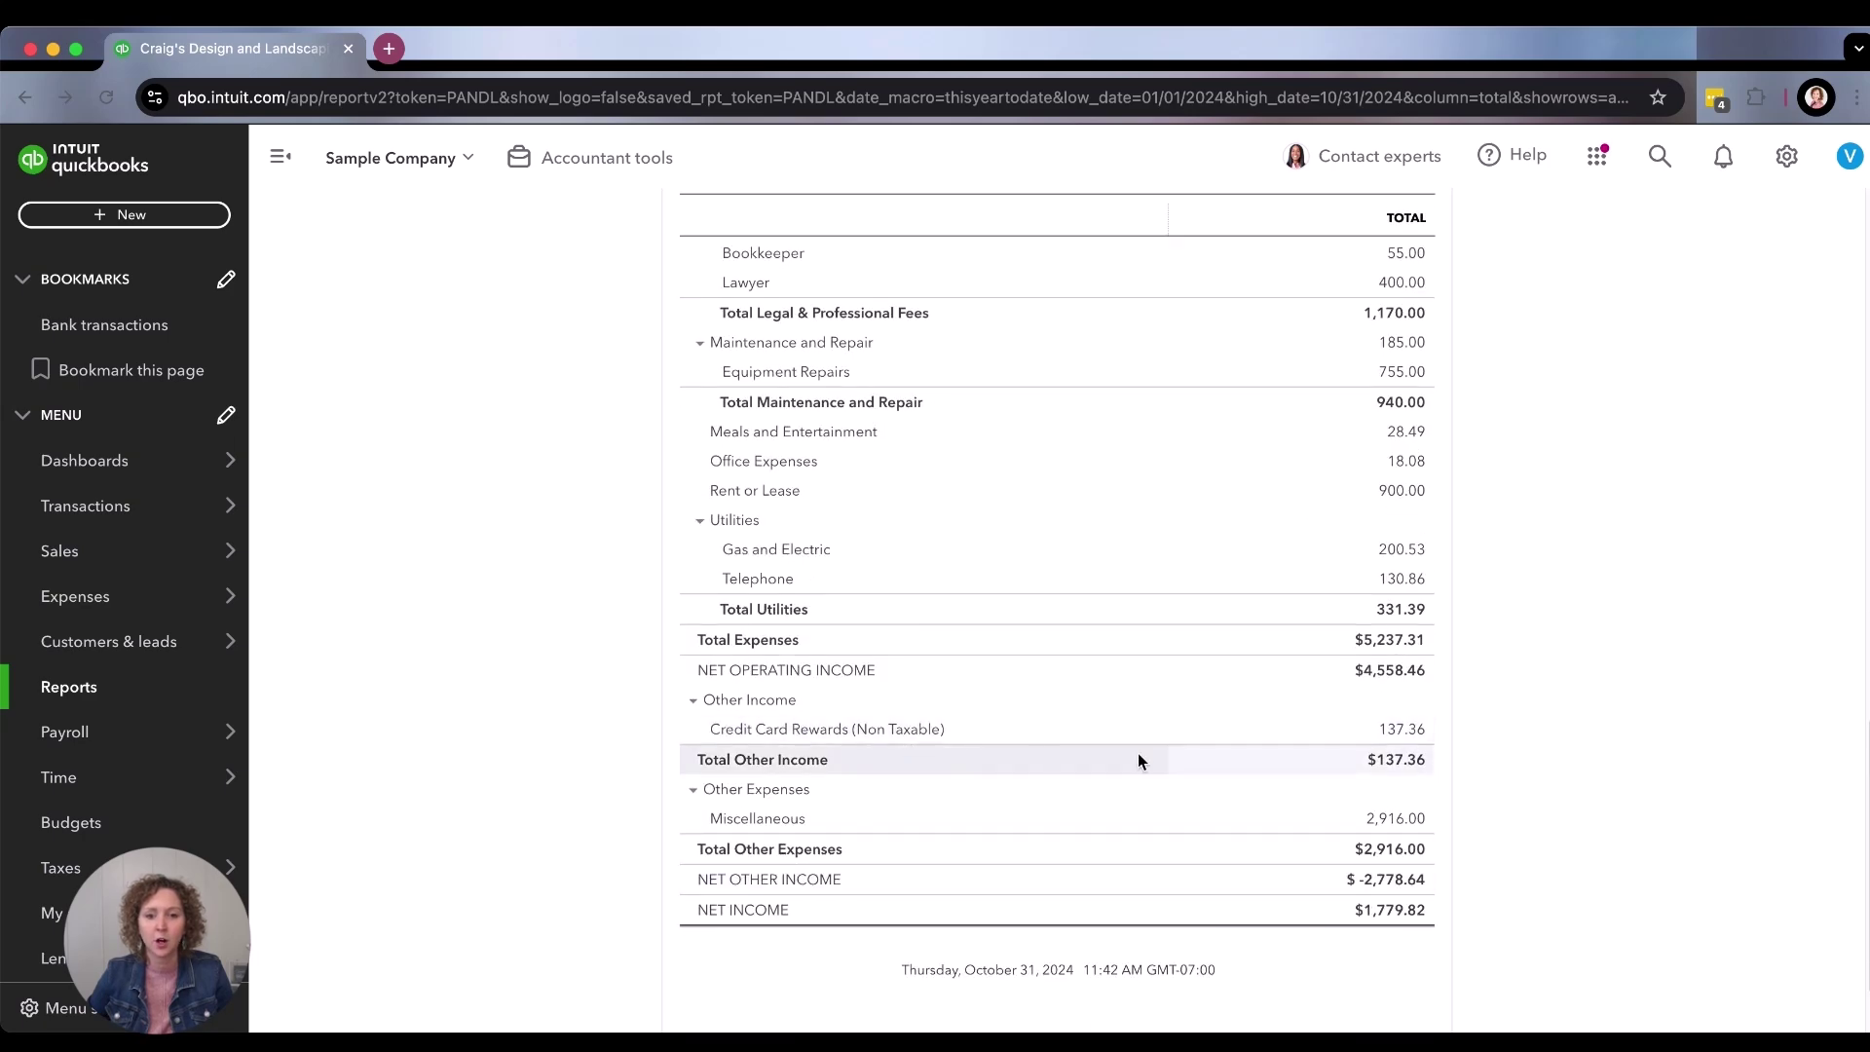
click(1397, 732)
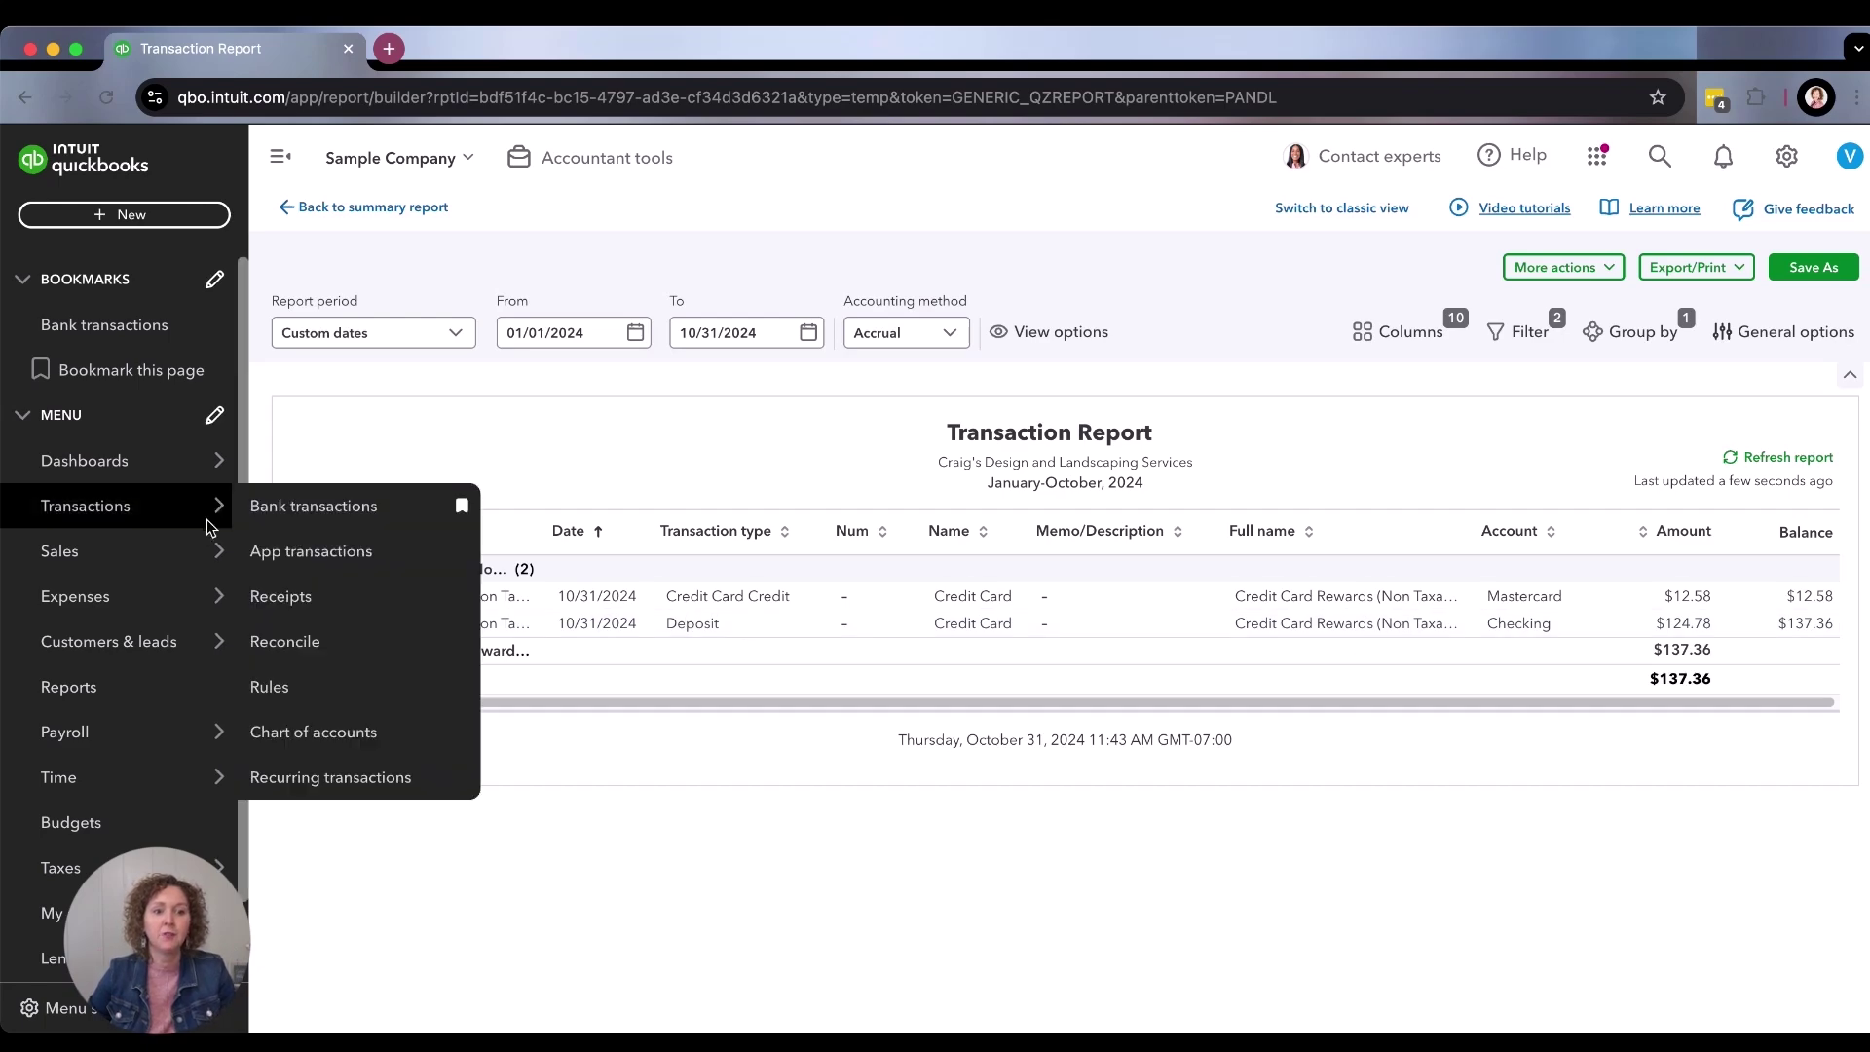
Open the bank transactions, dismiss the bank connection introduction, and view the entries for review in Checking and Mastercard.
click(241, 523)
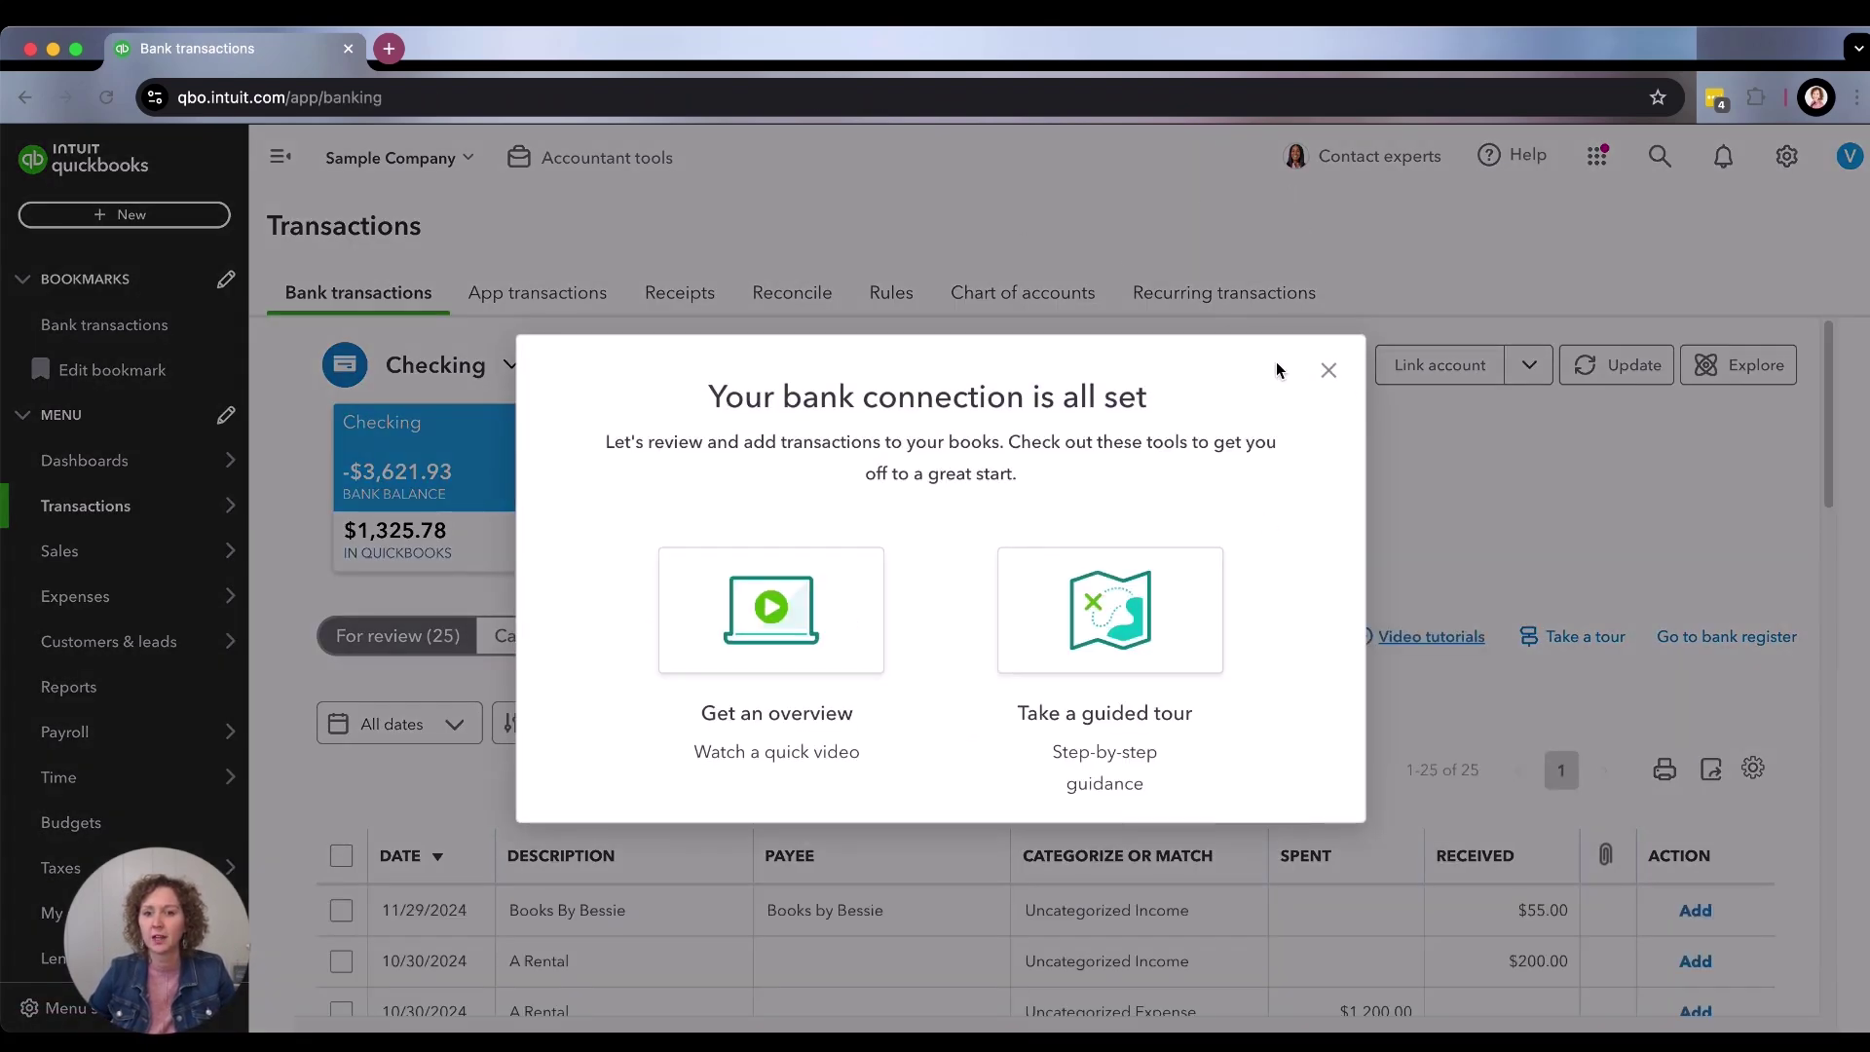
click(1329, 370)
scroll(822, 785, down, 3)
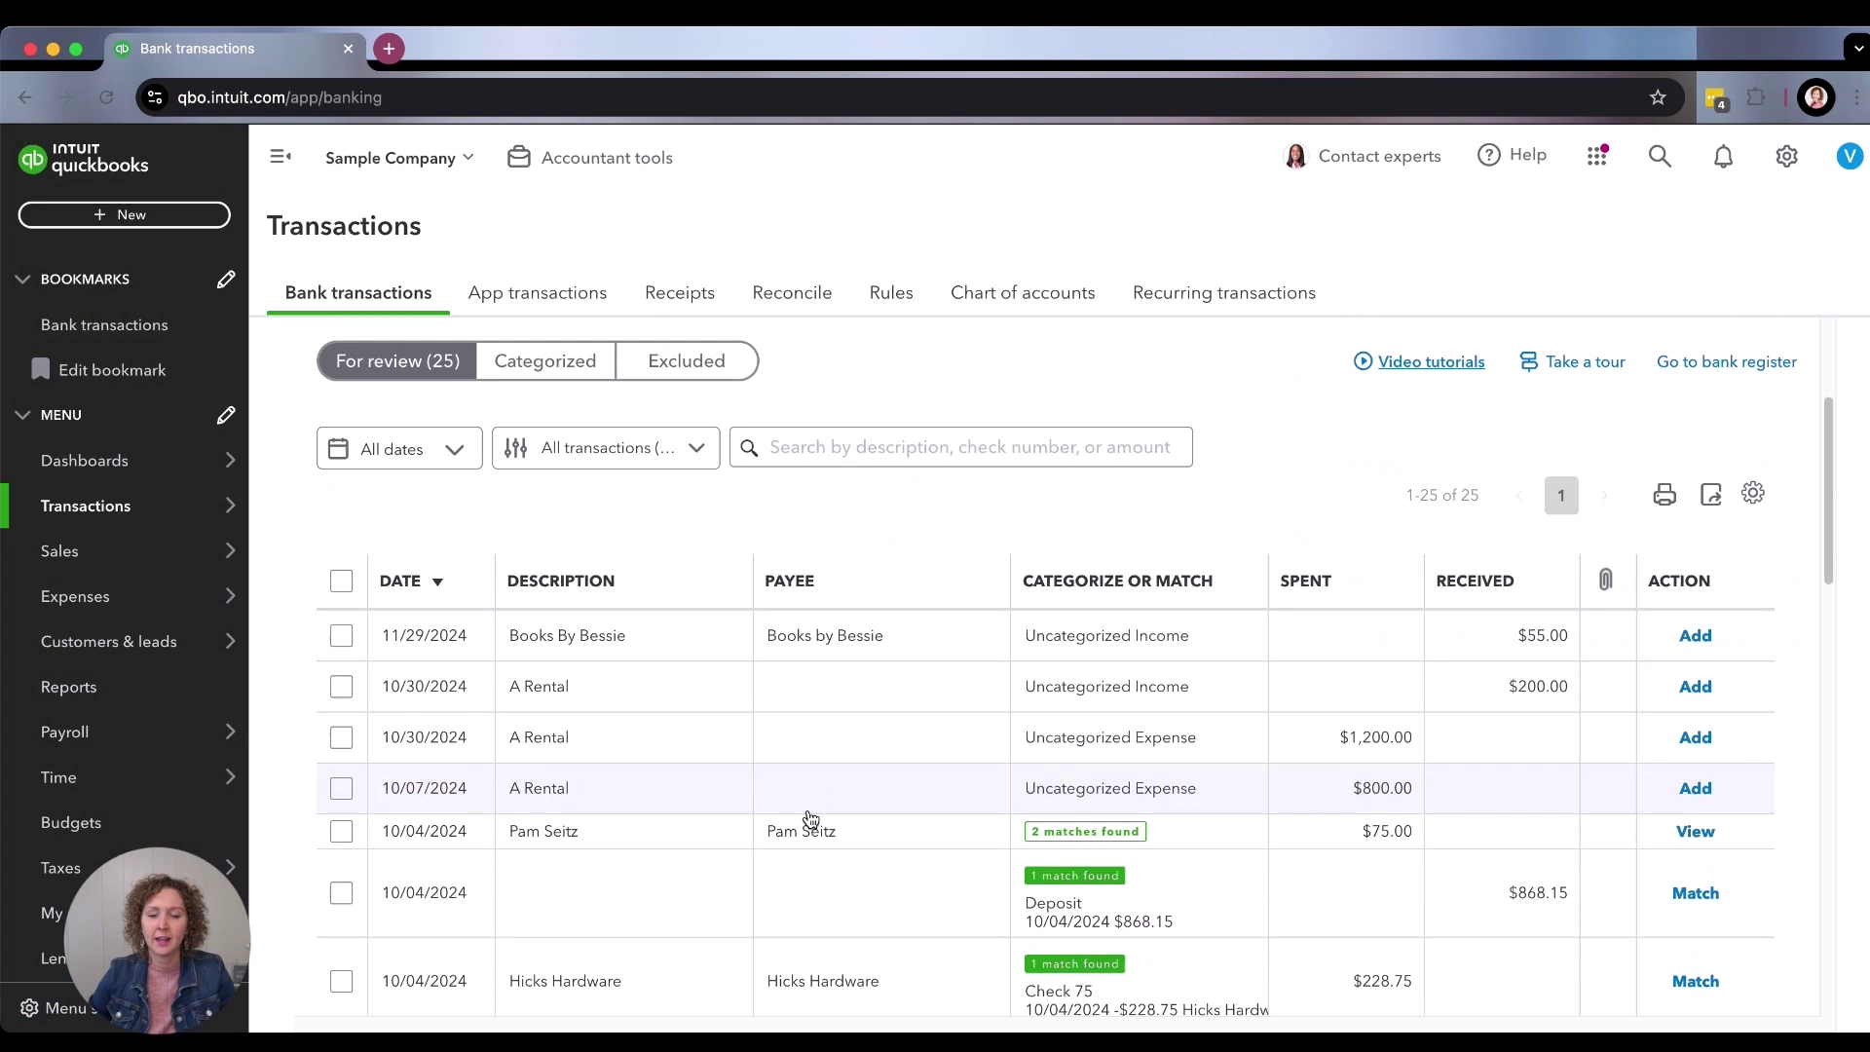
click(917, 650)
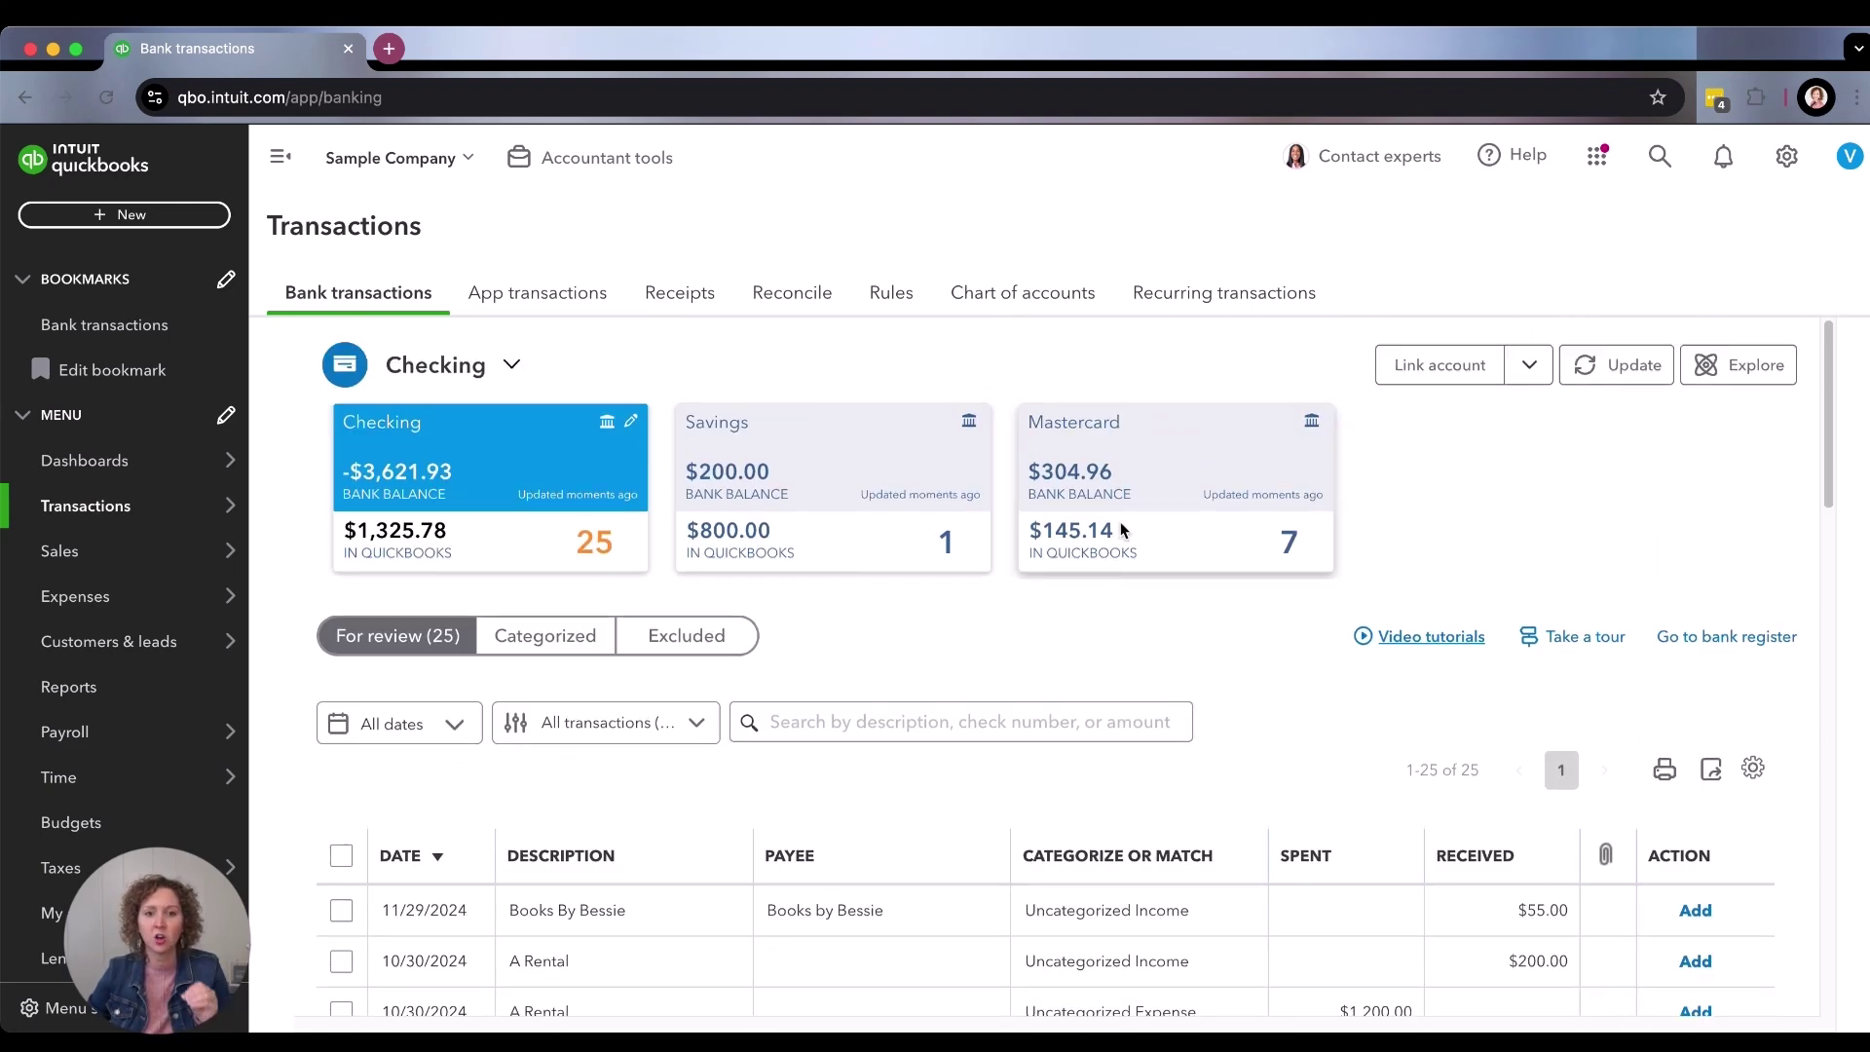
click(1120, 547)
scroll(1133, 739, down, 5)
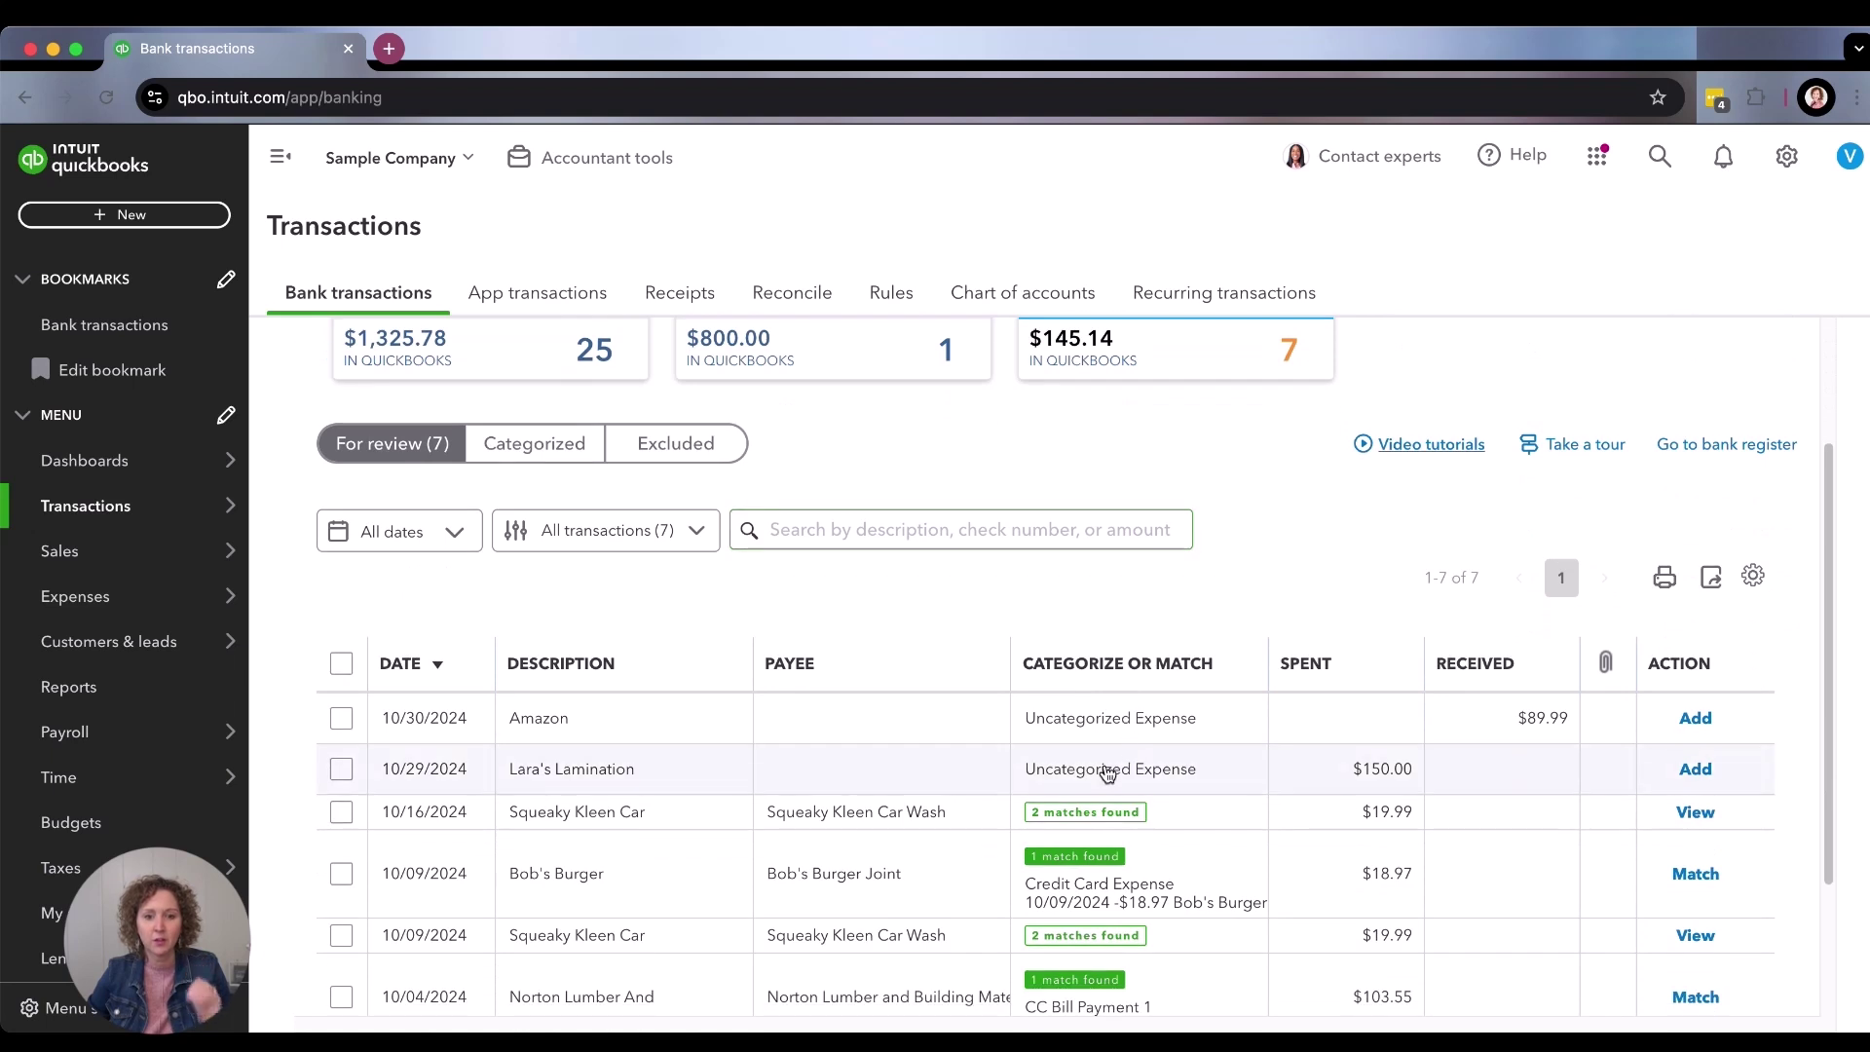
click(1420, 690)
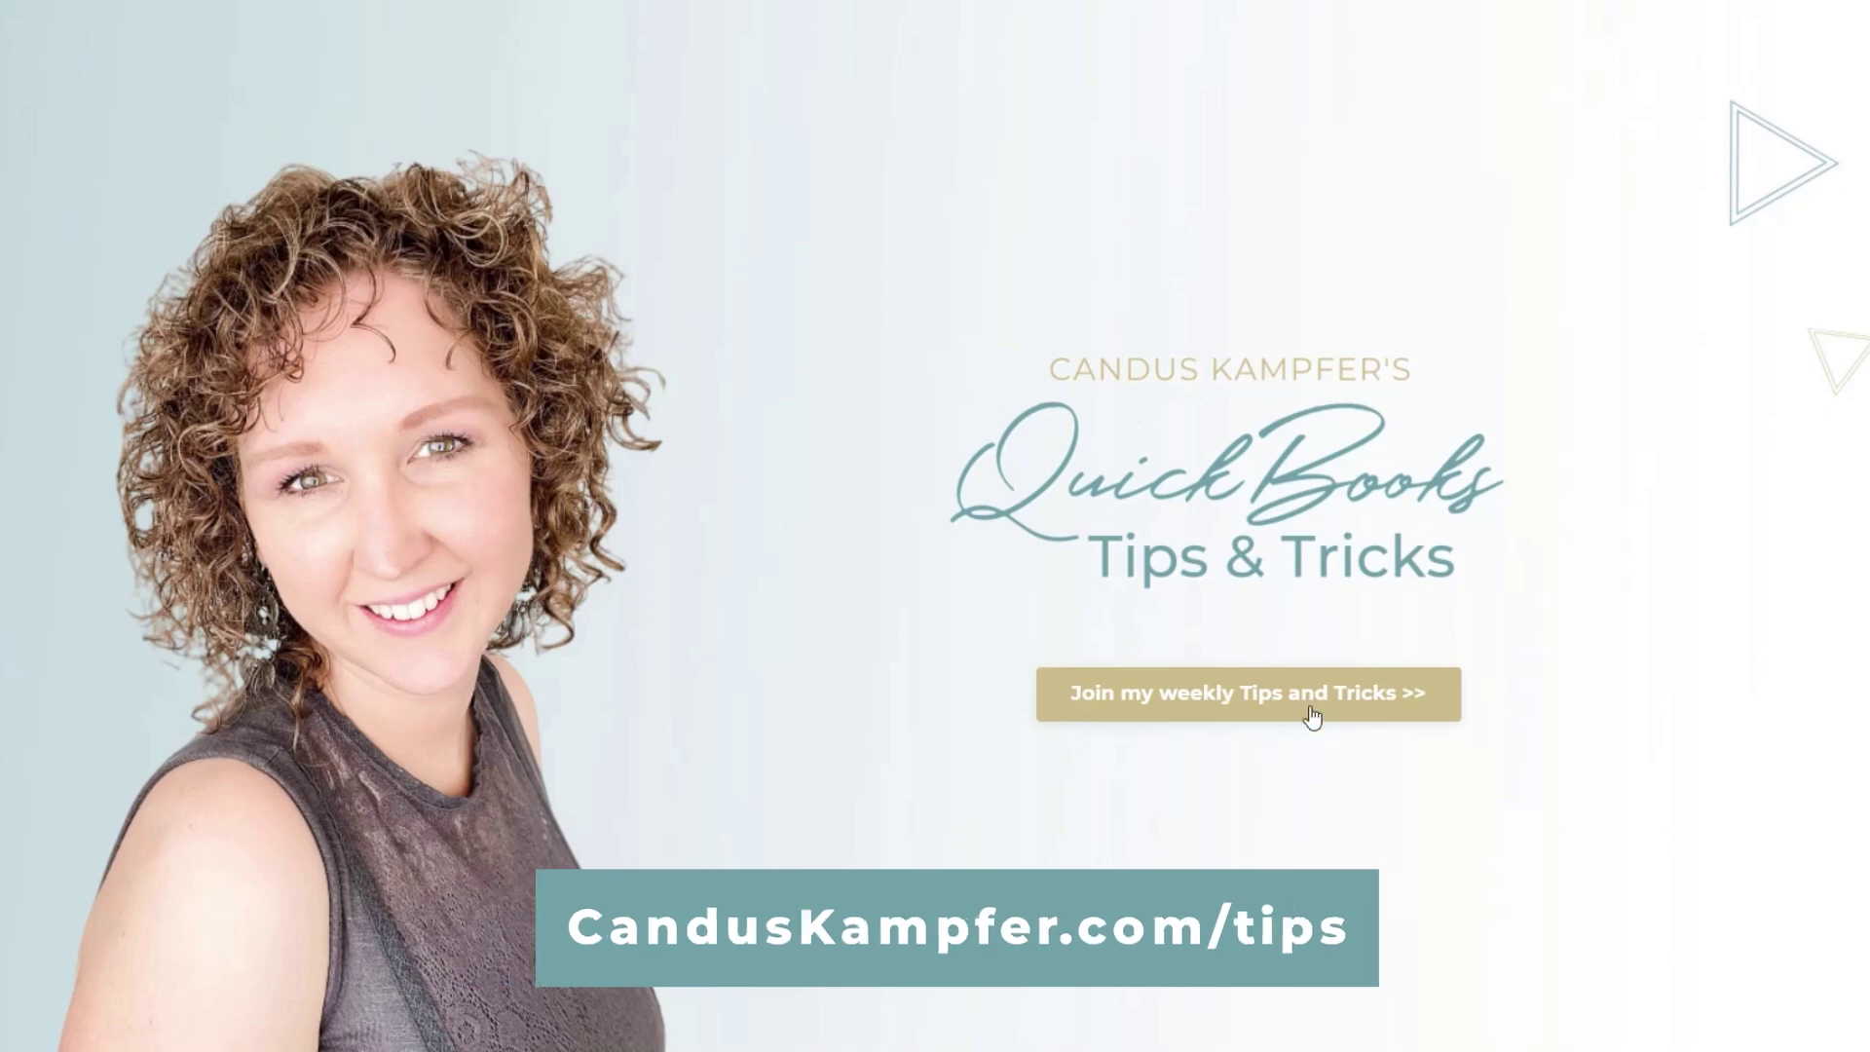
click(1246, 719)
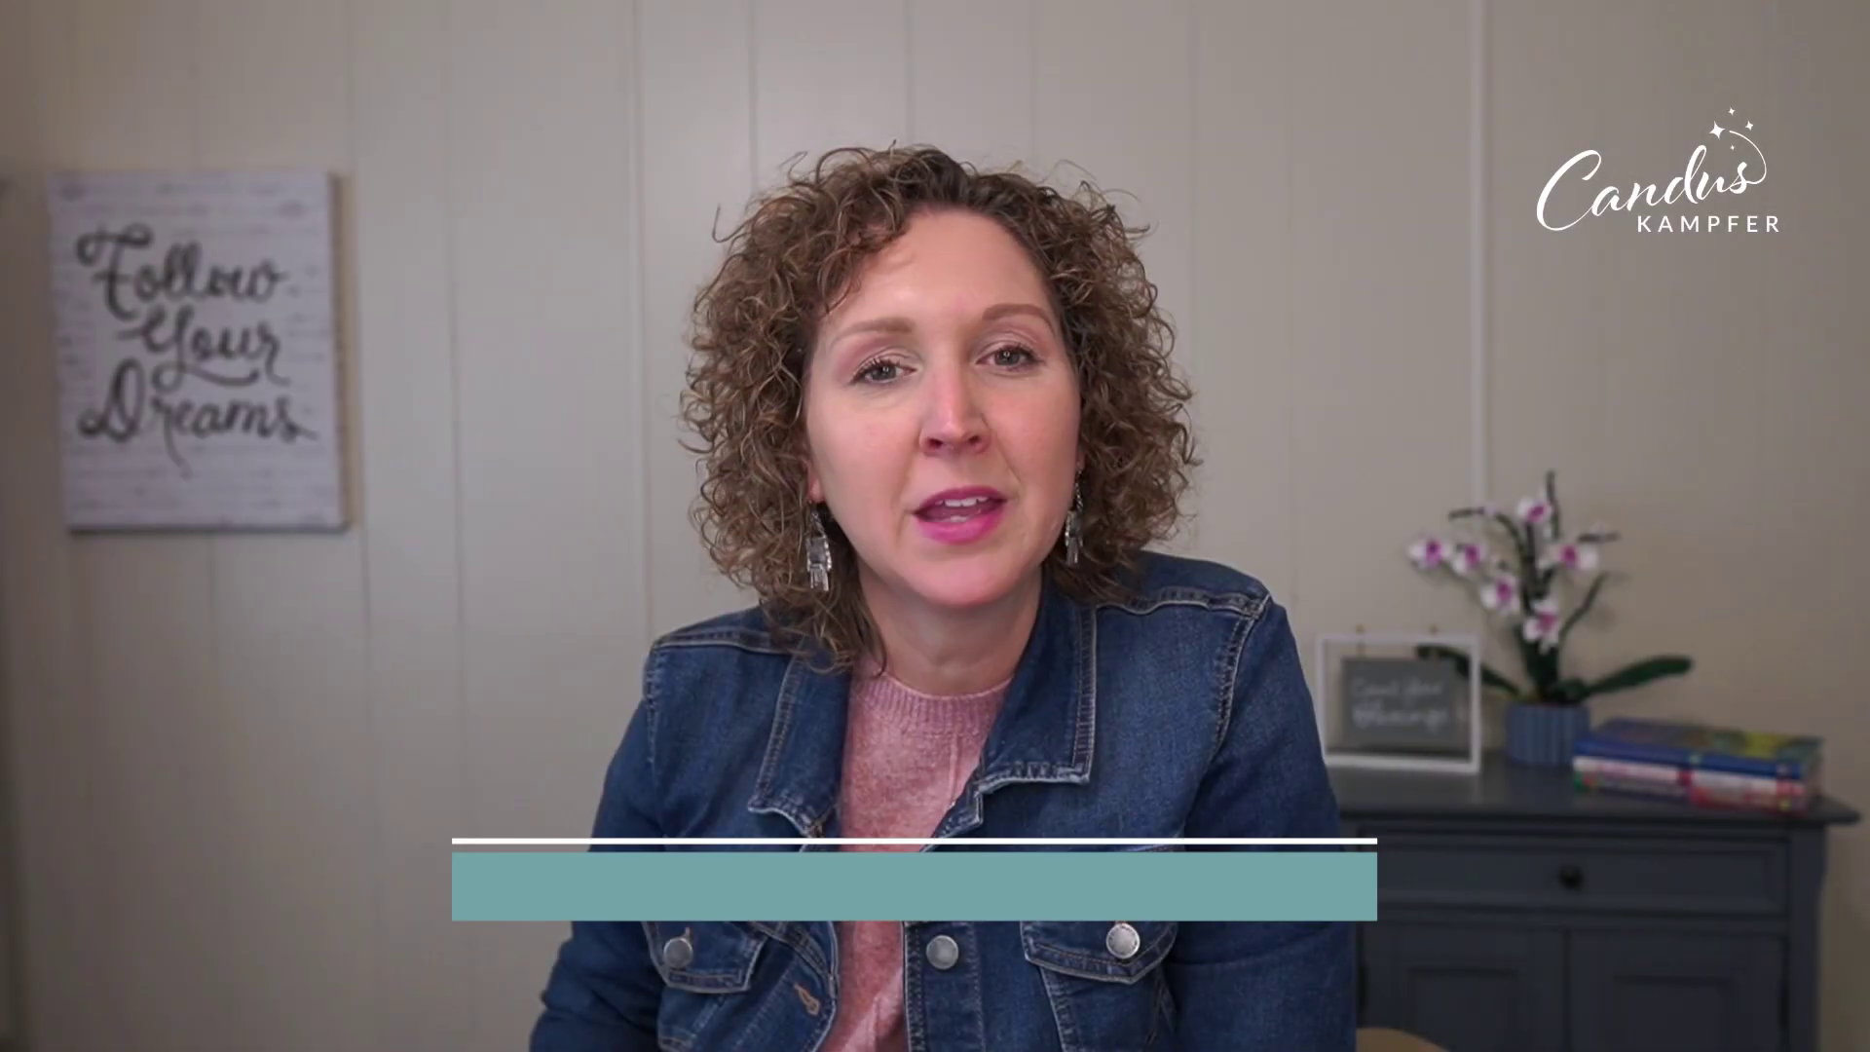